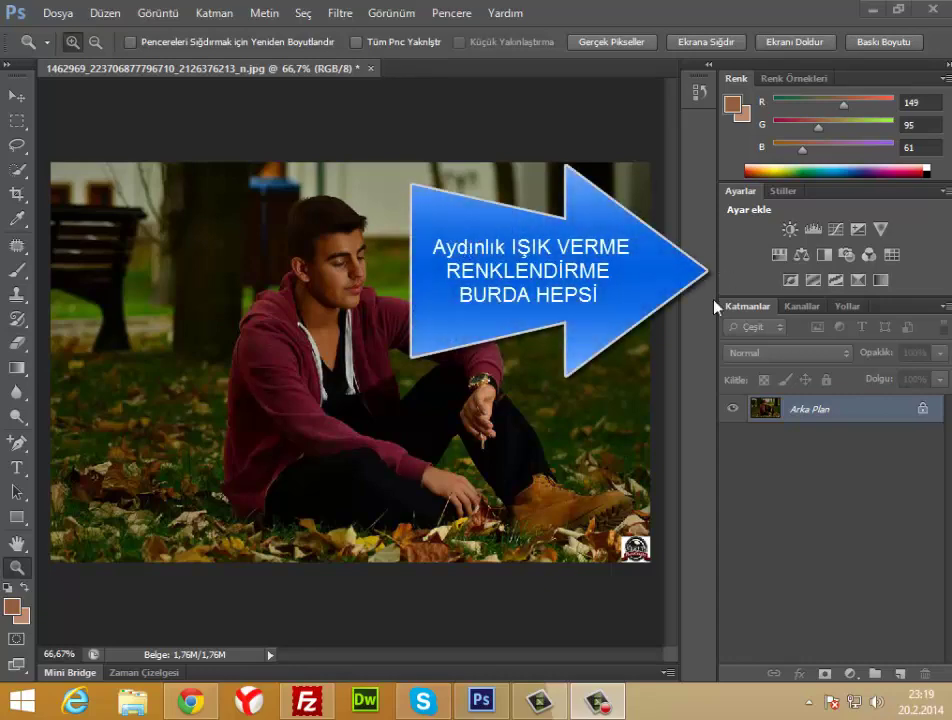
# Add a Brightness/Contrast layer with Brightness 56 and Contrast -8.
pyautogui.click(790, 229)
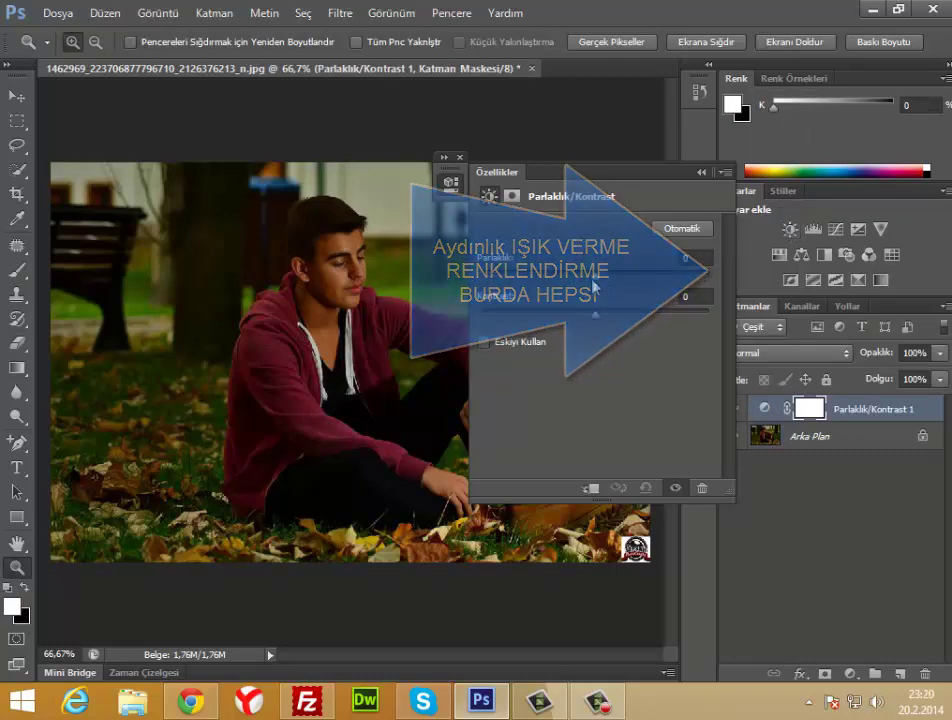
pyautogui.moveTo(601, 280); pyautogui.dragTo(637, 280)
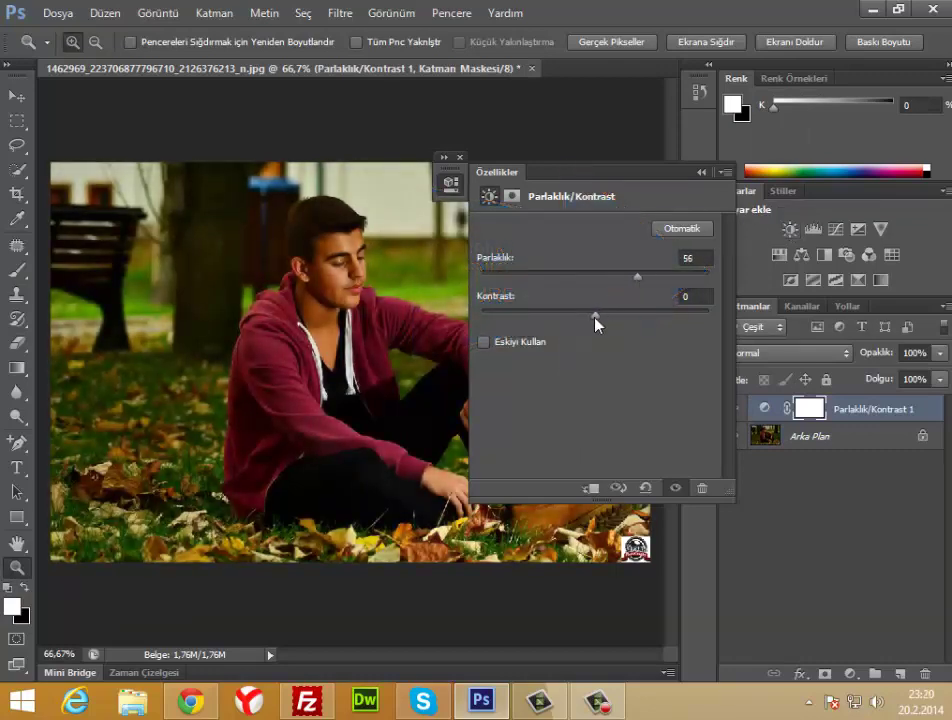
pyautogui.moveTo(595, 315); pyautogui.dragTo(552, 316)
pyautogui.click(701, 172)
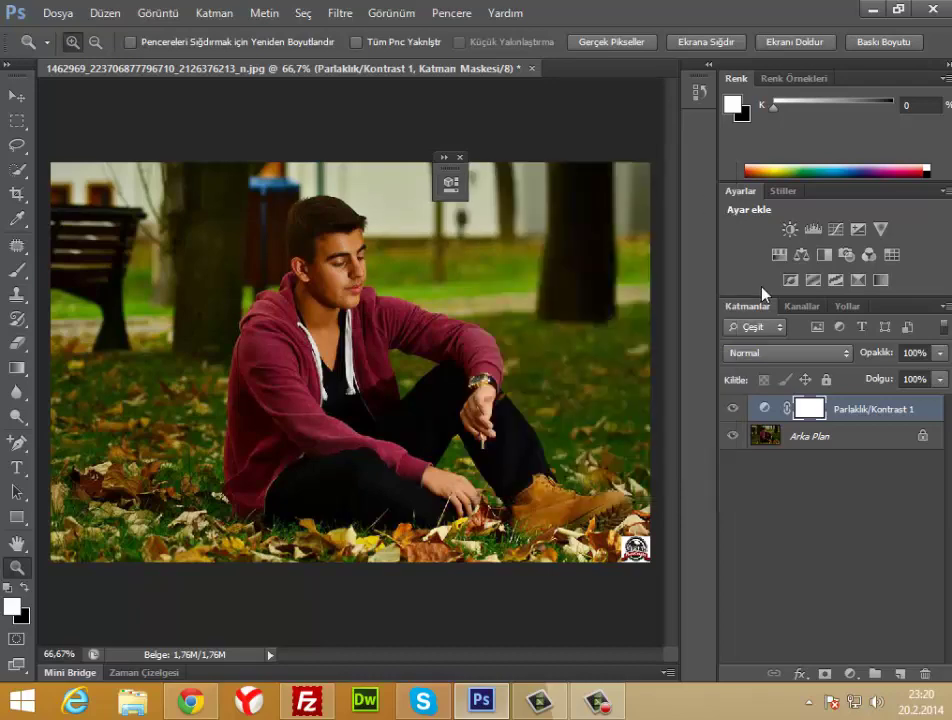
# Add a Curves layer, lifting the RGB midtones and adding a point on the Red curve.
pyautogui.click(836, 230)
pyautogui.moveTo(619, 372); pyautogui.dragTo(597, 358)
pyautogui.click(577, 254)
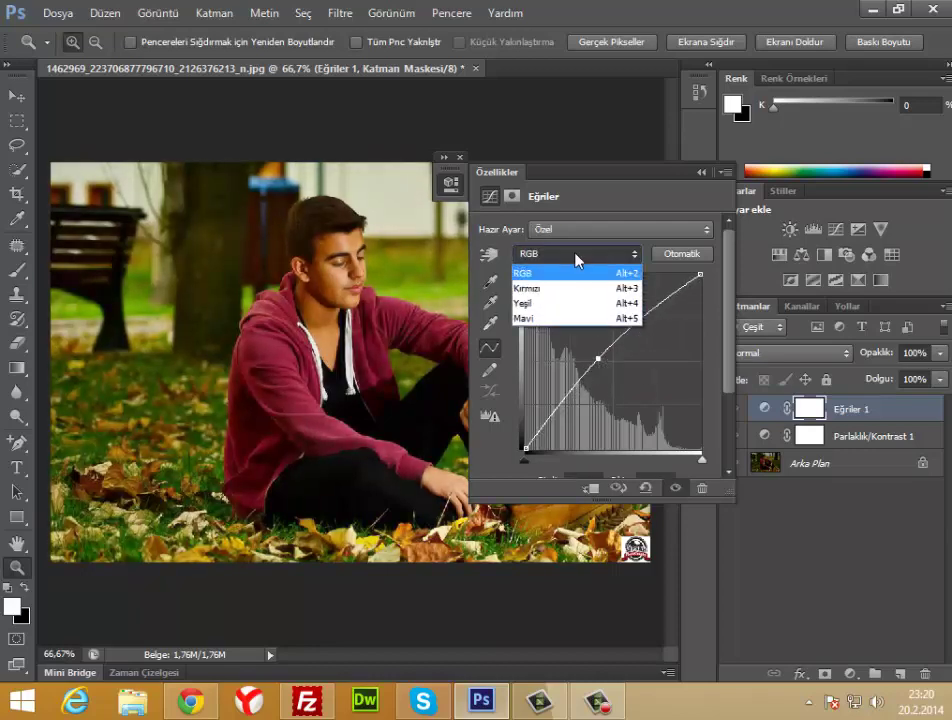
pyautogui.click(557, 293)
pyautogui.click(619, 364)
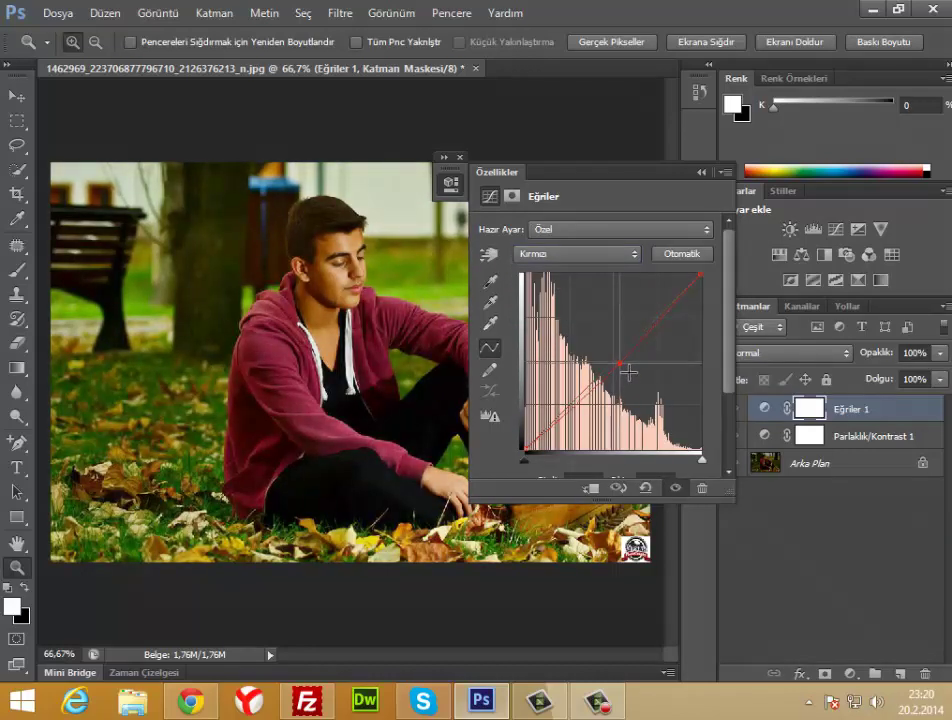
# Add a point on the Green curve and raise the Blue curve's midpoint.
pyautogui.click(590, 255)
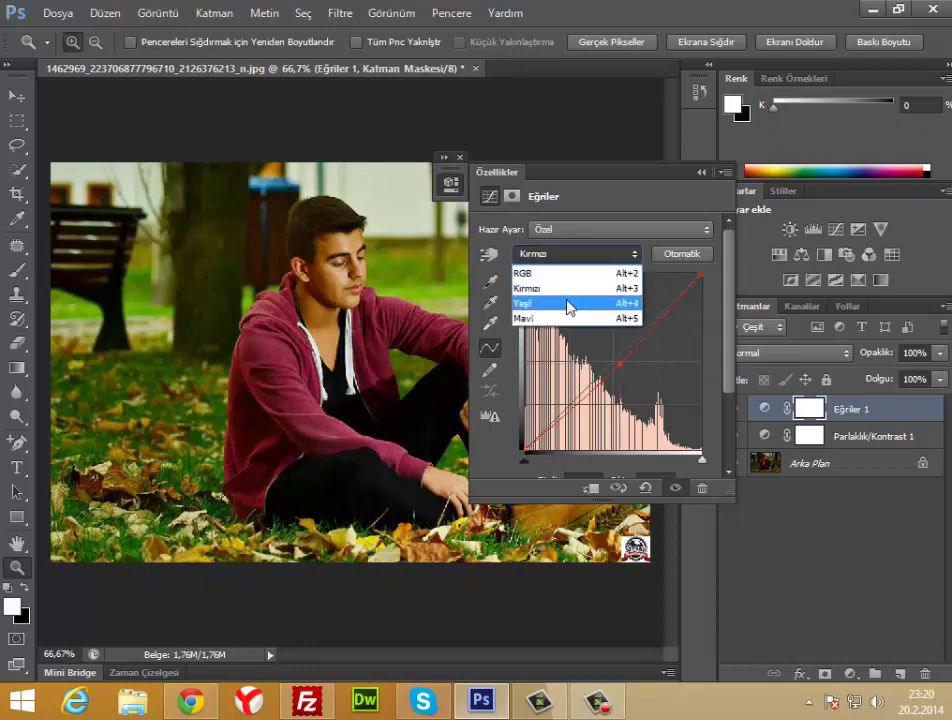
pyautogui.click(585, 302)
pyautogui.click(613, 355)
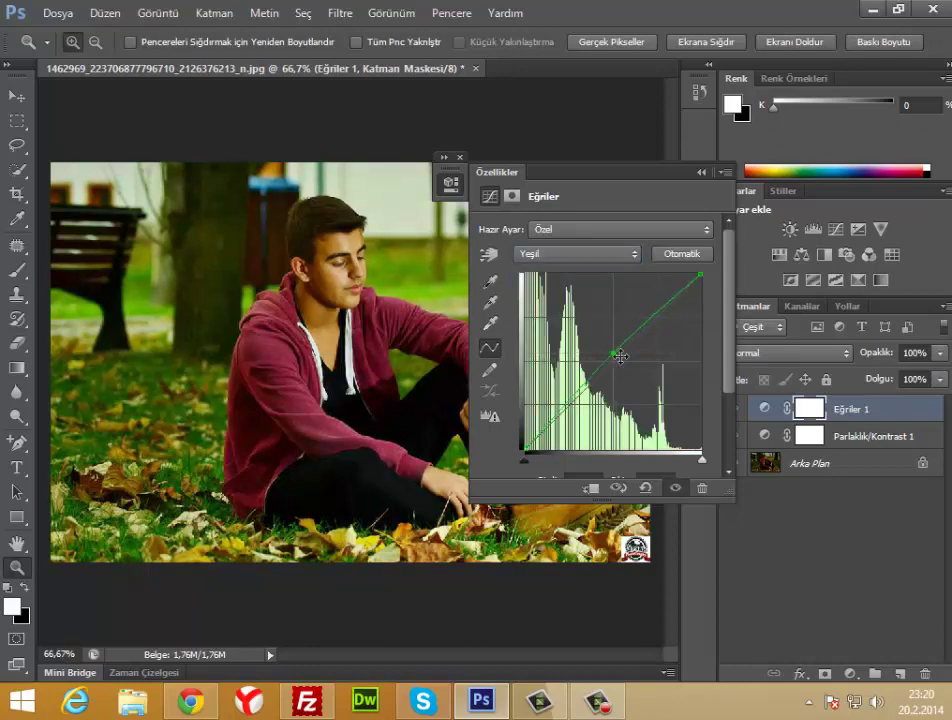
pyautogui.click(577, 254)
pyautogui.click(575, 318)
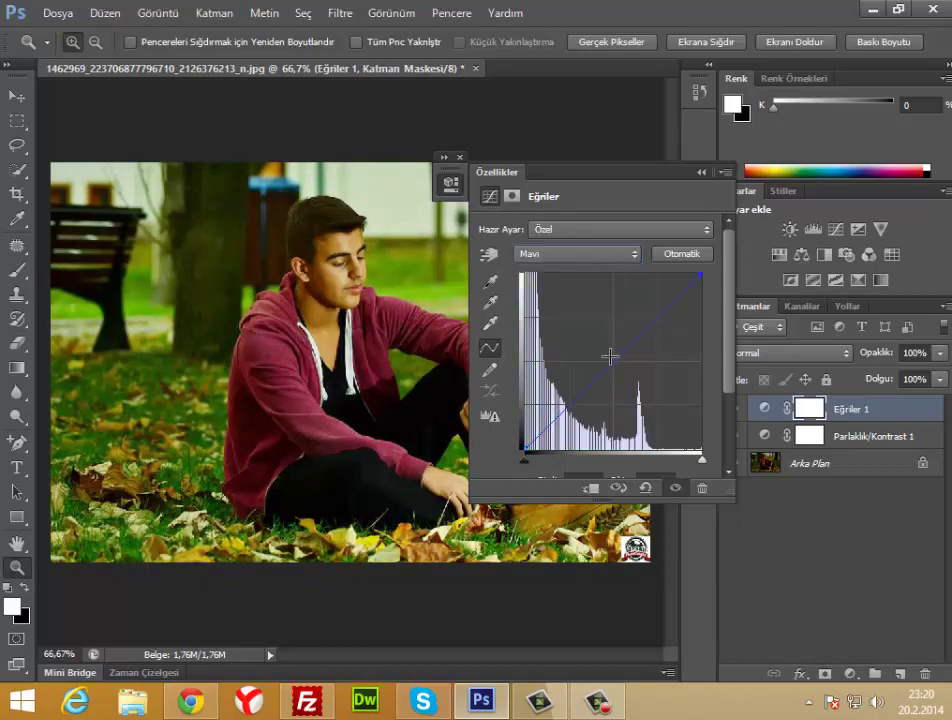
pyautogui.click(621, 369)
pyautogui.moveTo(621, 369); pyautogui.dragTo(605, 354)
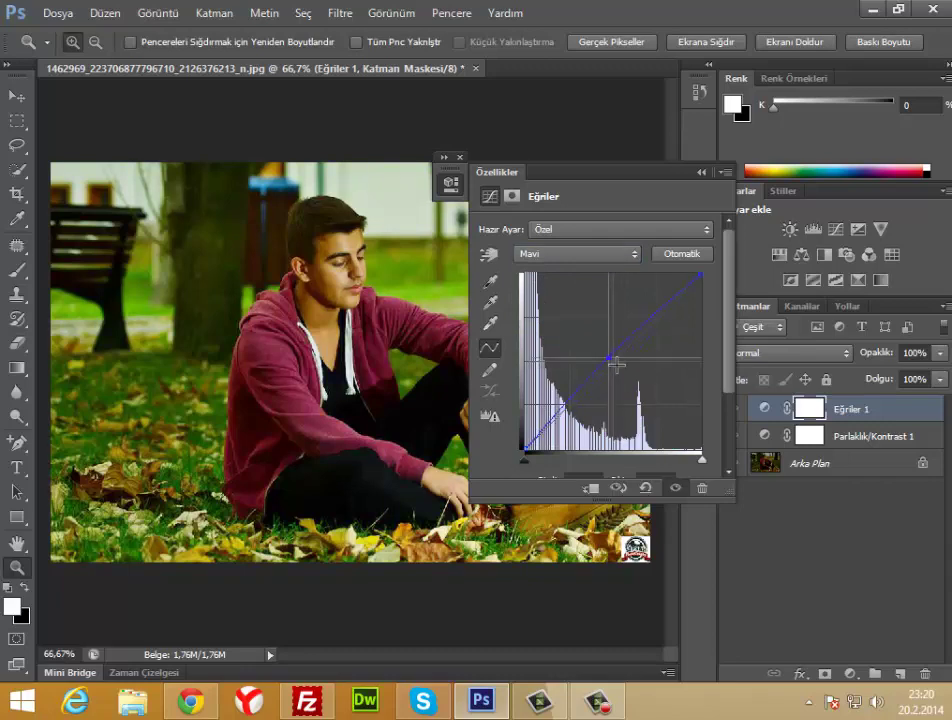
pyautogui.click(701, 172)
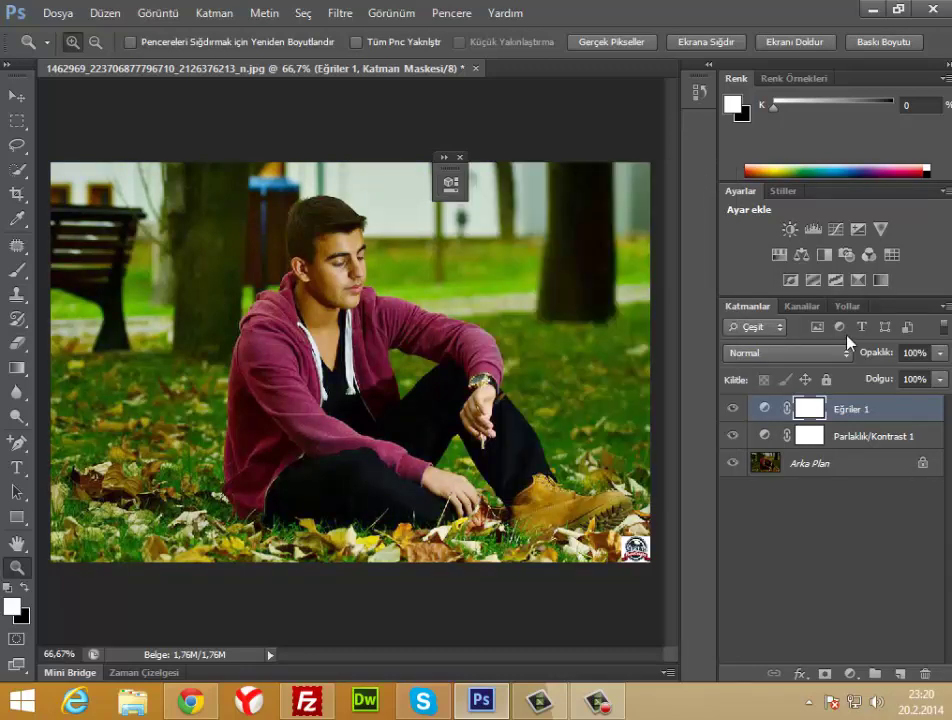
# Add a Levels layer with the white input level set to 239.
pyautogui.click(815, 232)
pyautogui.moveTo(709, 366); pyautogui.dragTo(696, 366)
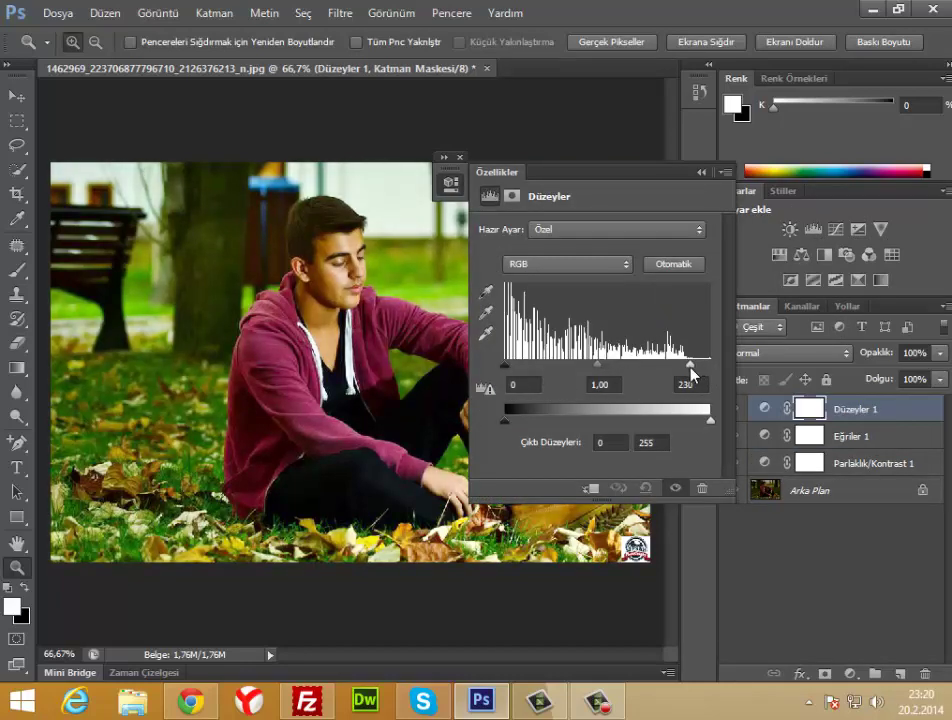
pyautogui.moveTo(688, 372); pyautogui.dragTo(700, 374)
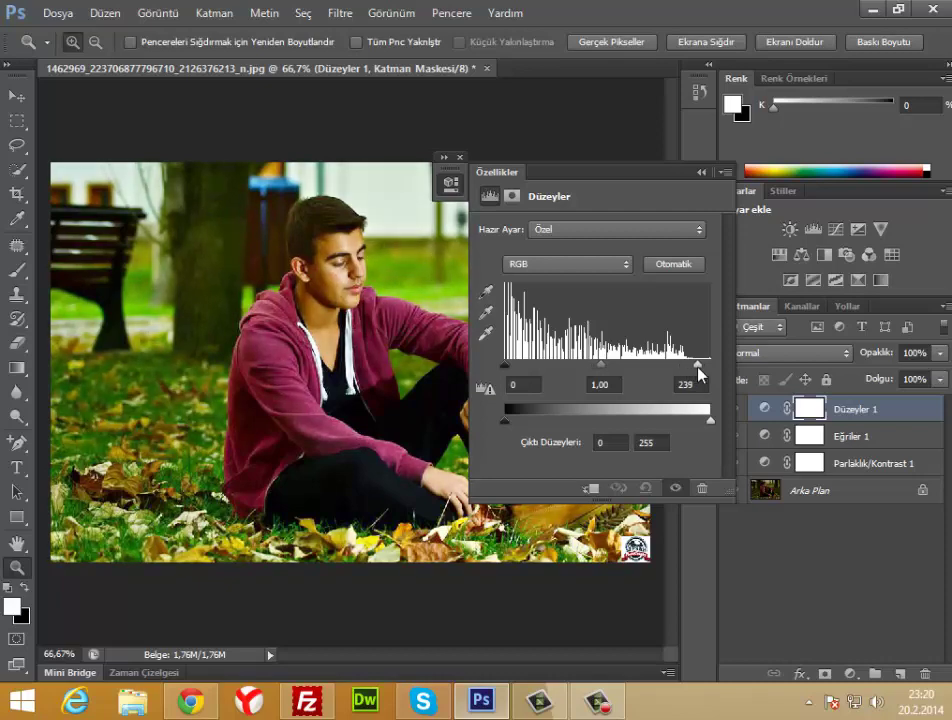
pyautogui.click(700, 173)
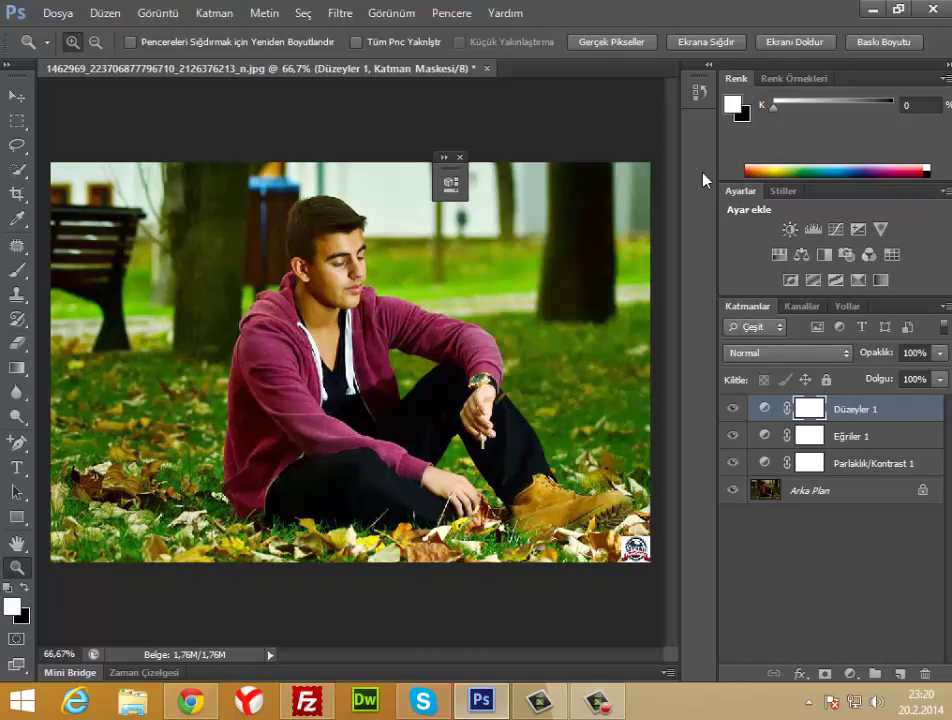
# Zoom in on the face to inspect the result, then back out to the whole photo.
pyautogui.click(800, 553)
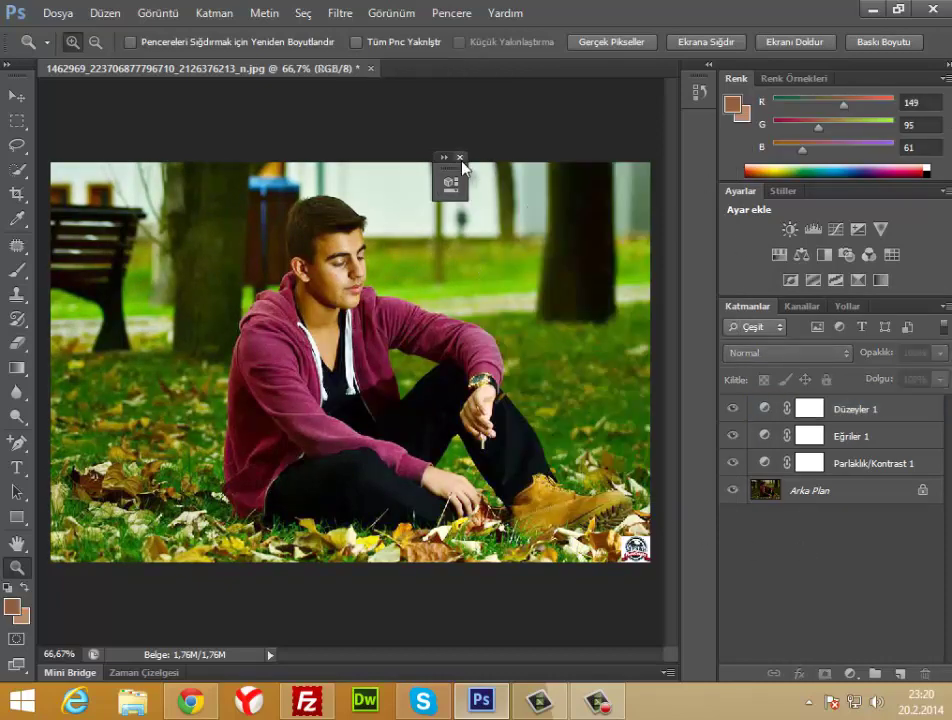
pyautogui.click(460, 158)
pyautogui.click(297, 280)
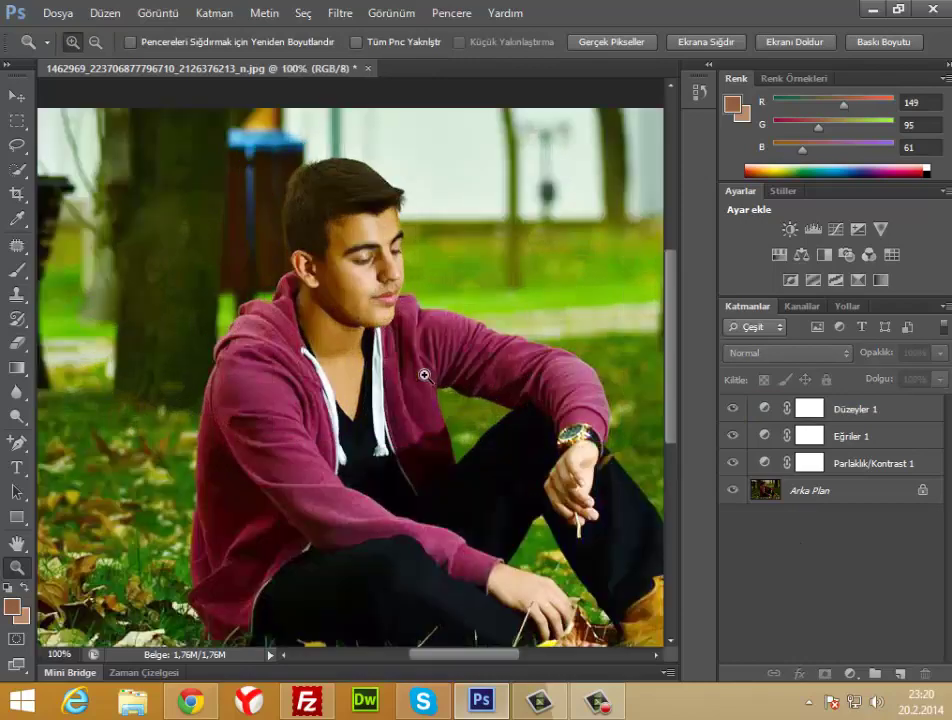
pyautogui.keyDown('alt'); pyautogui.click(403, 300); pyautogui.keyUp('alt')
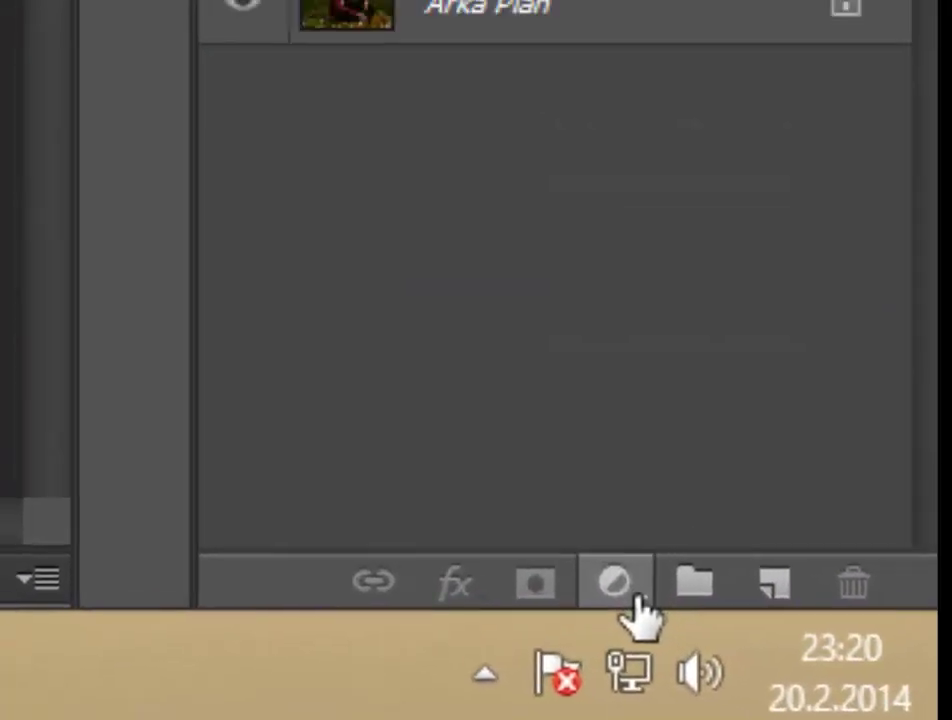
# Add a gradient fill layer with its angle set to 50,19°.
pyautogui.click(849, 673)
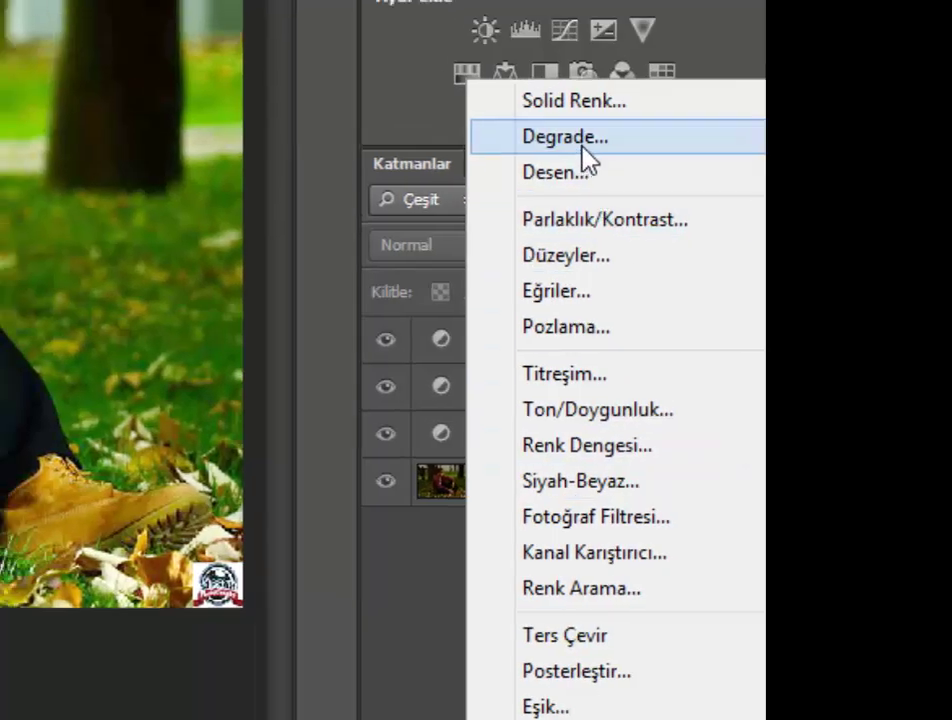
pyautogui.click(605, 122)
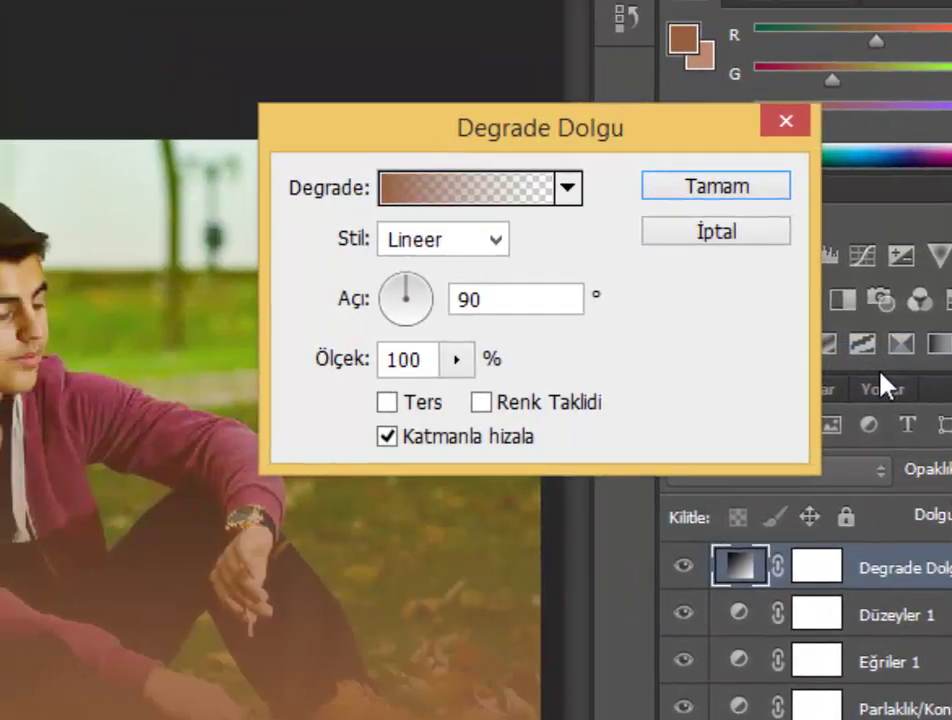
pyautogui.click(430, 301)
pyautogui.click(442, 314)
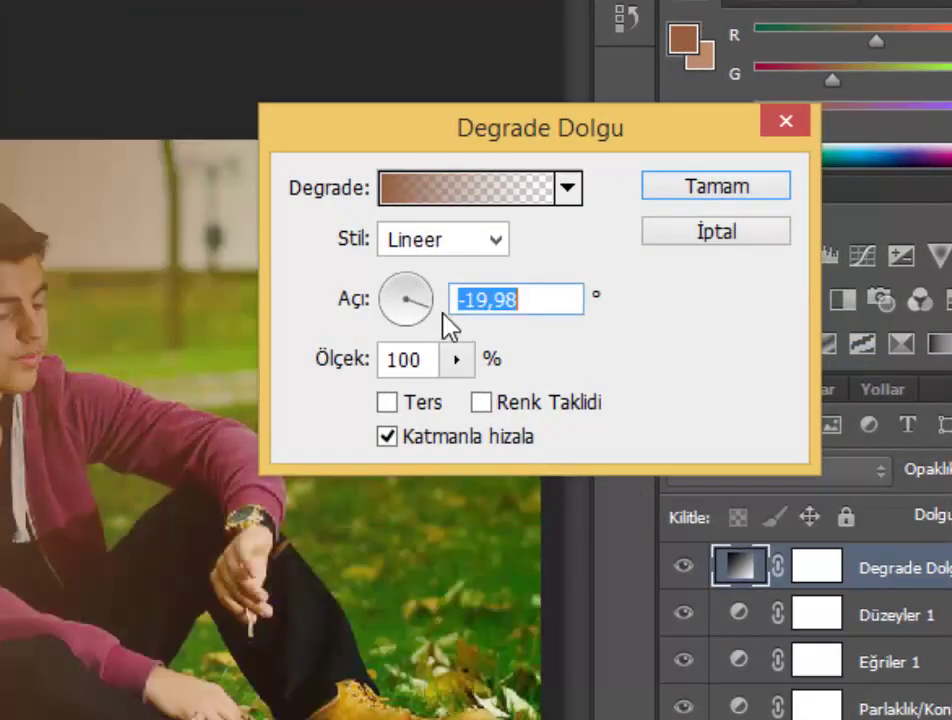
pyautogui.click(421, 308)
pyautogui.click(421, 296)
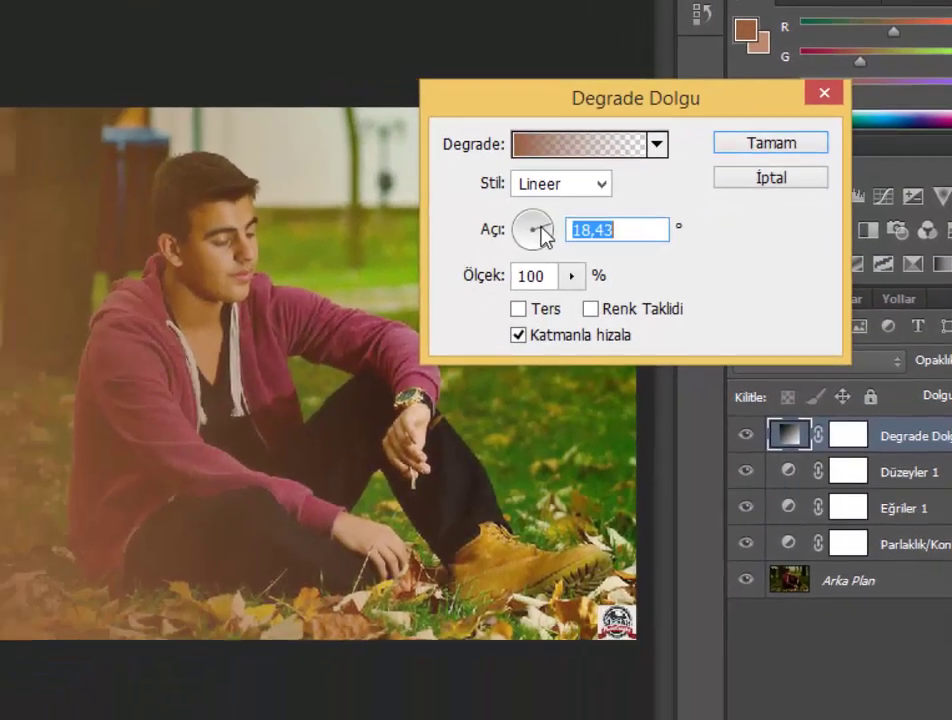
pyautogui.click(616, 196)
pyautogui.click(617, 197)
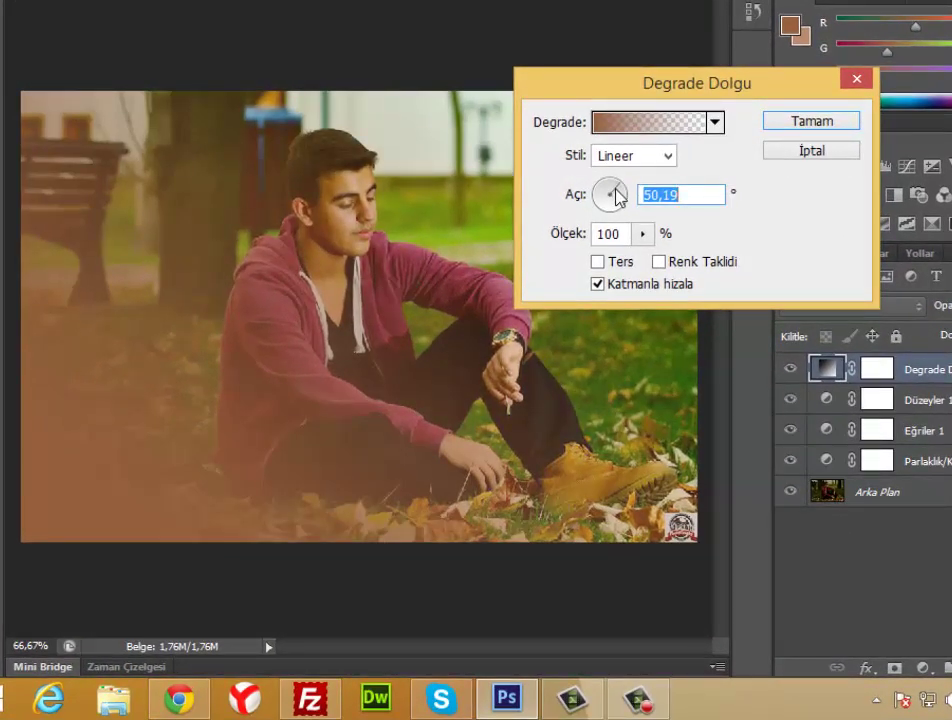
# Change the gradient's start stop colour to yellow e5eb39 and confirm the fill.
pyautogui.click(615, 132)
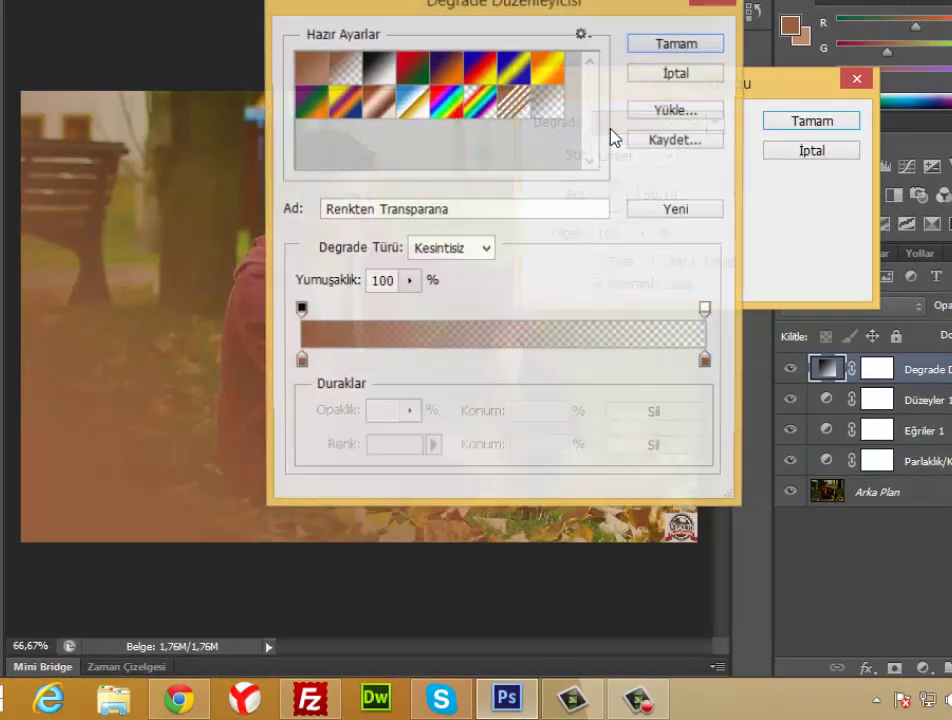
pyautogui.click(300, 362)
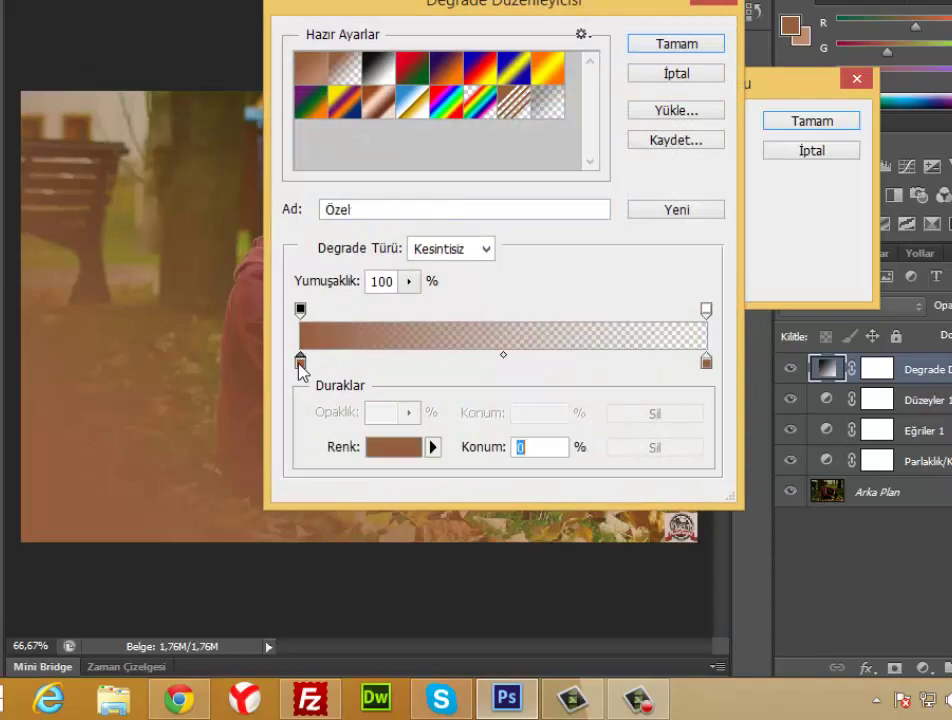
pyautogui.click(393, 447)
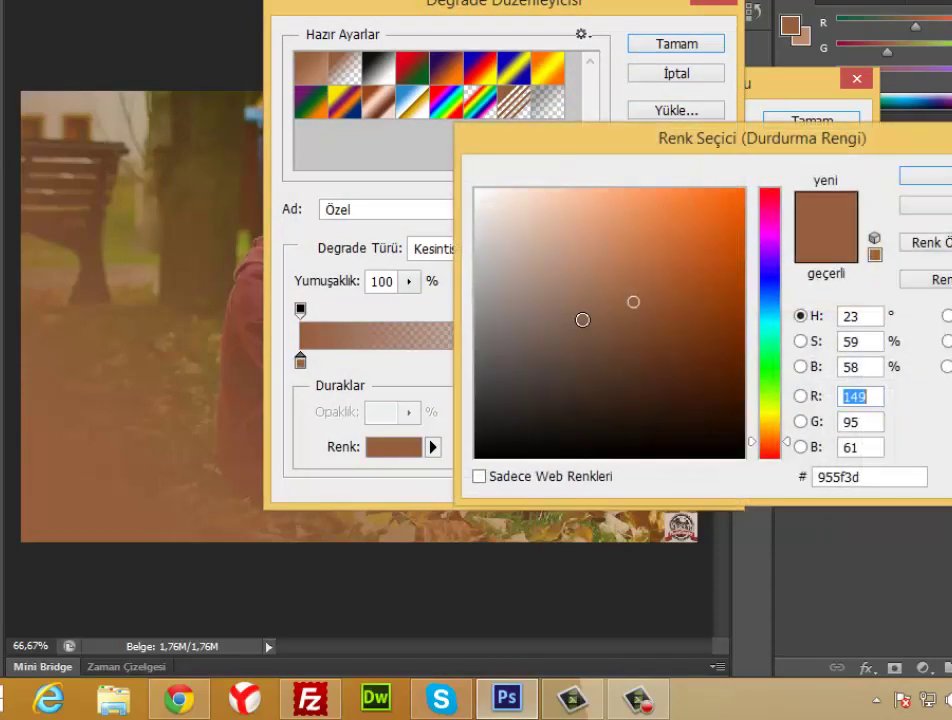
pyautogui.click(632, 303)
pyautogui.click(645, 316)
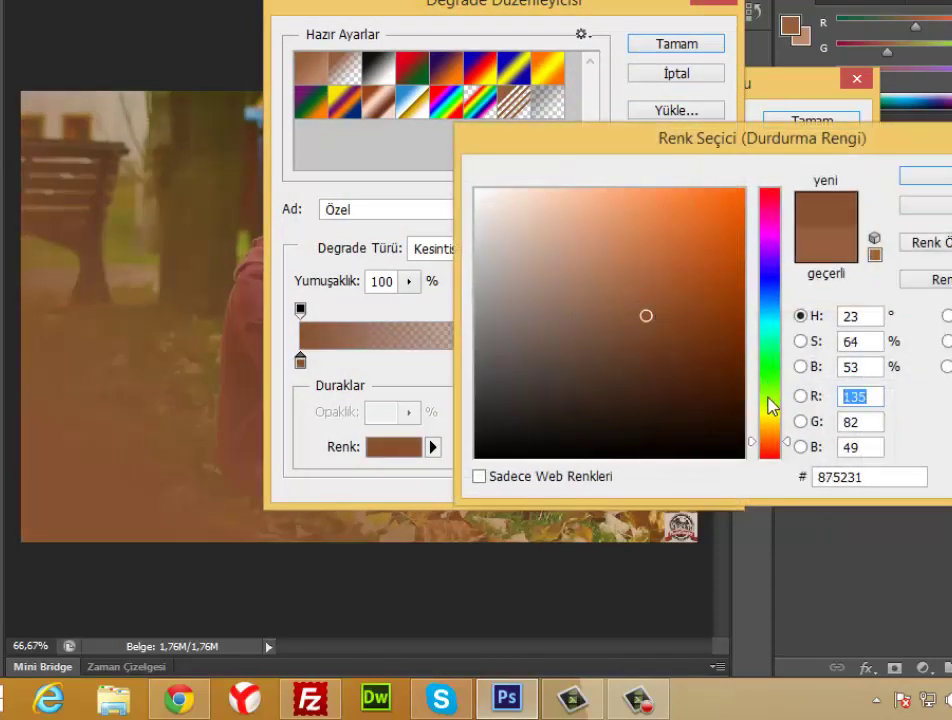
pyautogui.moveTo(769, 399); pyautogui.dragTo(769, 410)
pyautogui.click(705, 290)
pyautogui.click(771, 410)
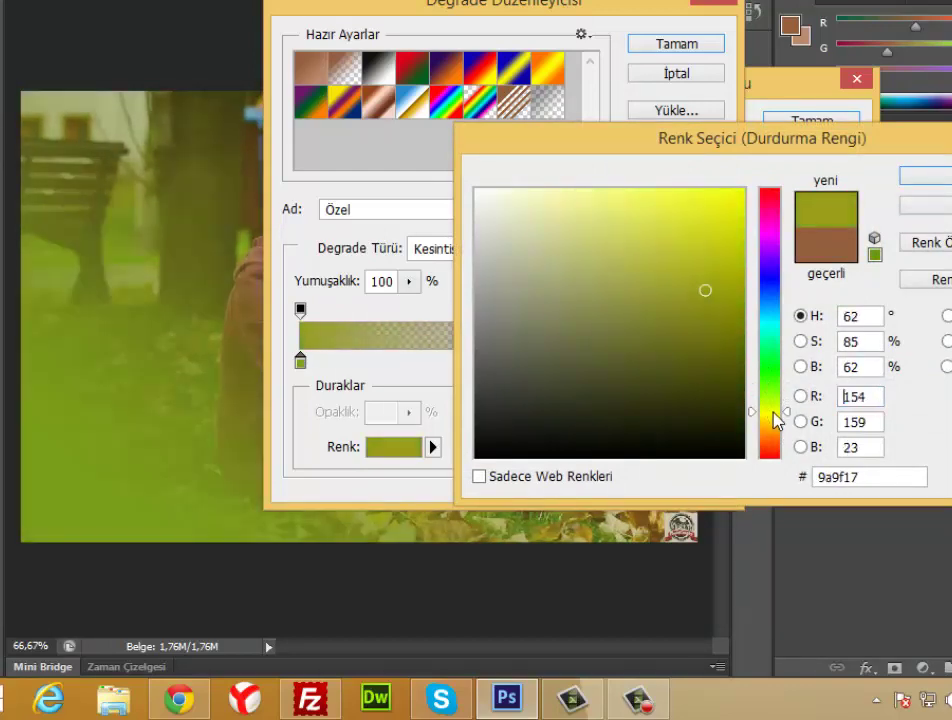
pyautogui.moveTo(695, 251)
pyautogui.mouseDown()
pyautogui.moveTo(701, 221)
pyautogui.moveTo(678, 210)
pyautogui.mouseUp()
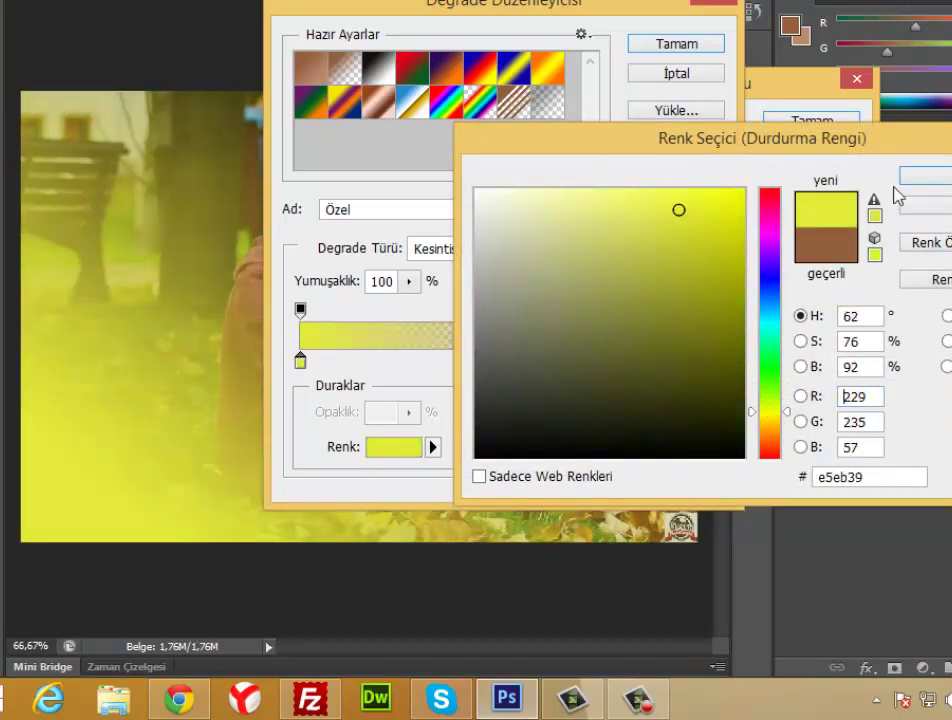
pyautogui.click(940, 180)
pyautogui.click(686, 45)
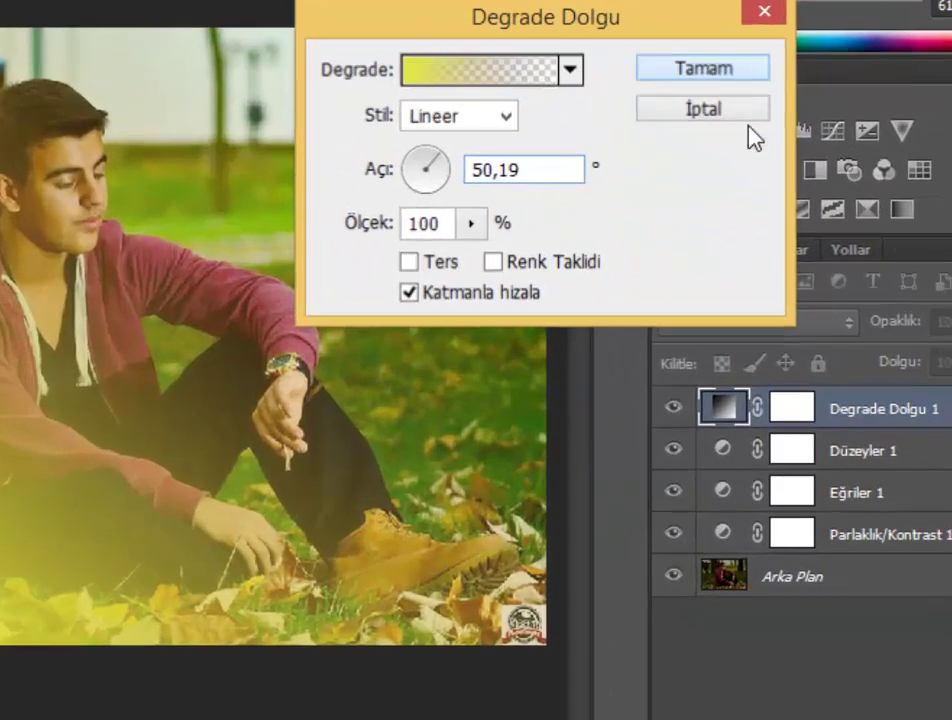
pyautogui.press('Return')
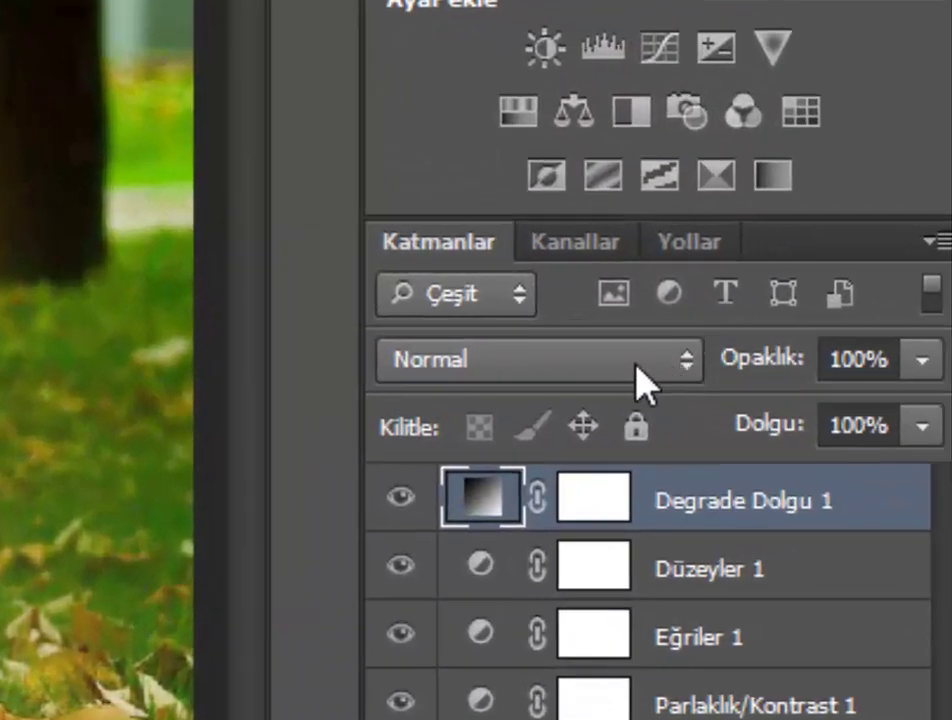
pyautogui.click(640, 385)
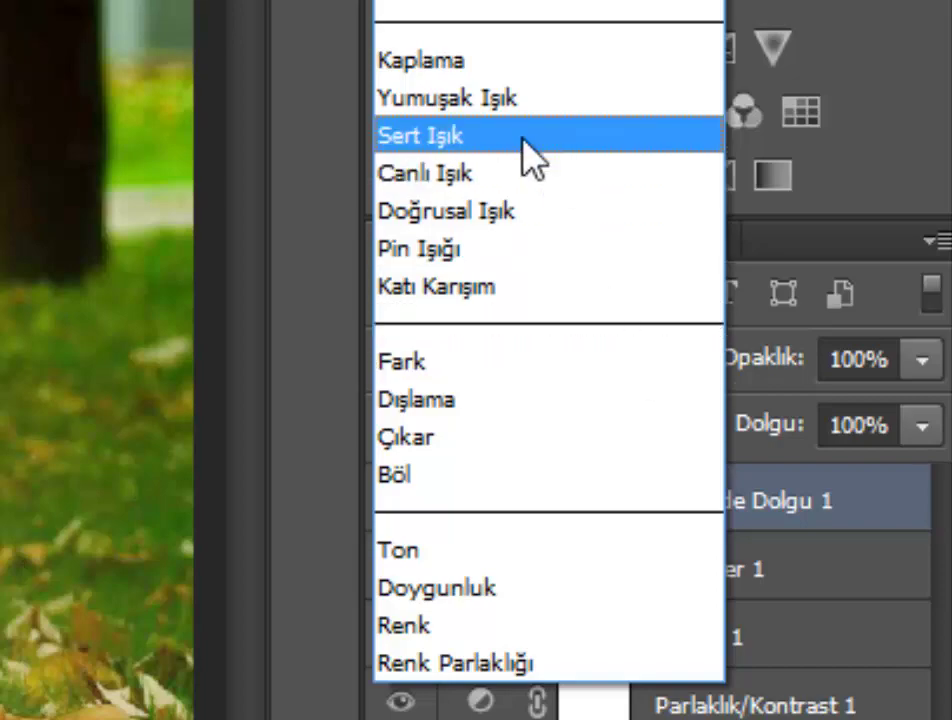
pyautogui.click(520, 97)
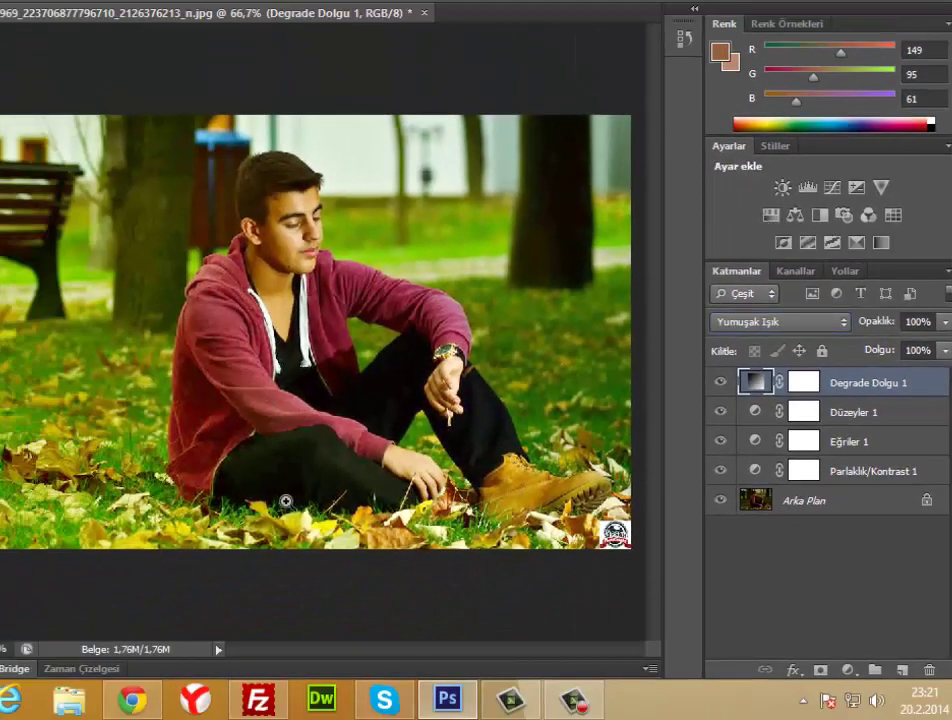
pyautogui.click(283, 501)
pyautogui.click(278, 527)
pyautogui.keyDown('alt'); pyautogui.click(278, 476); pyautogui.keyUp('alt')
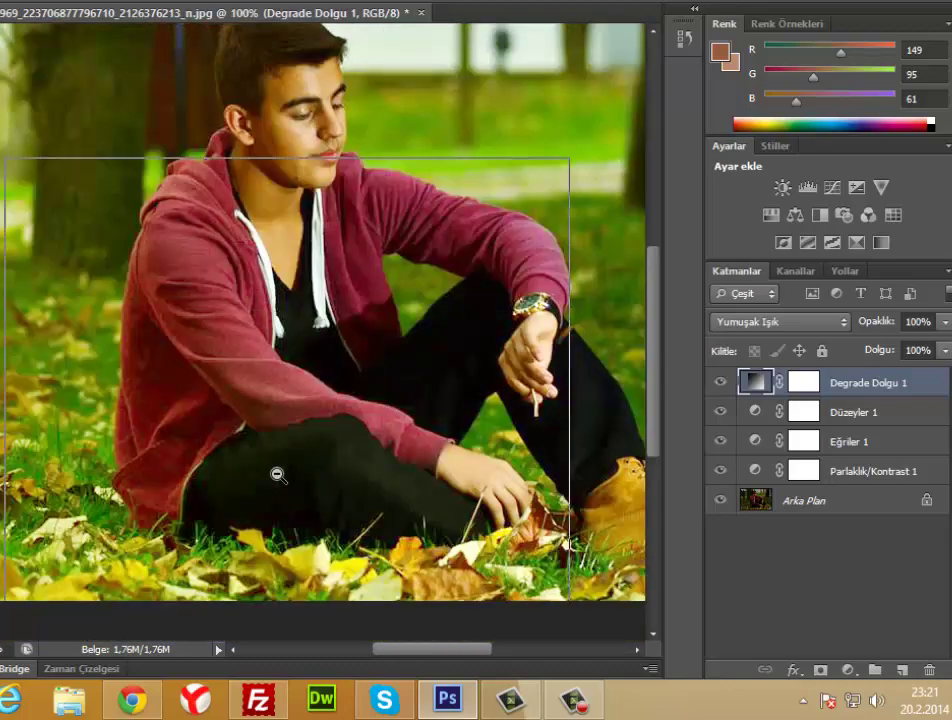
pyautogui.keyDown('alt'); pyautogui.click(276, 471); pyautogui.keyUp('alt')
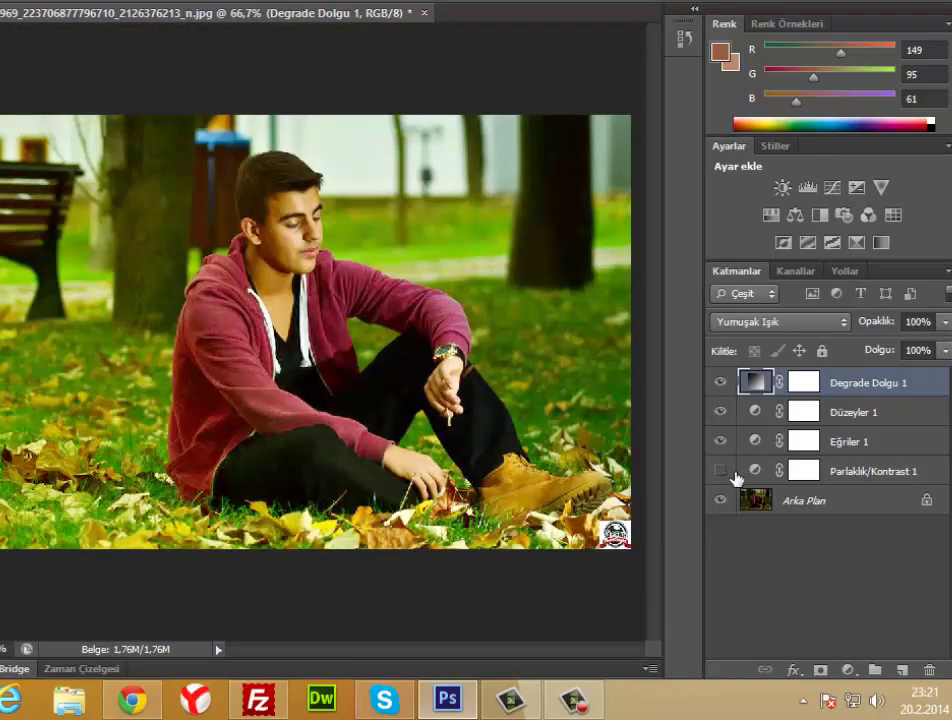
pyautogui.click(733, 474)
pyautogui.click(733, 474)
pyautogui.click(733, 474)
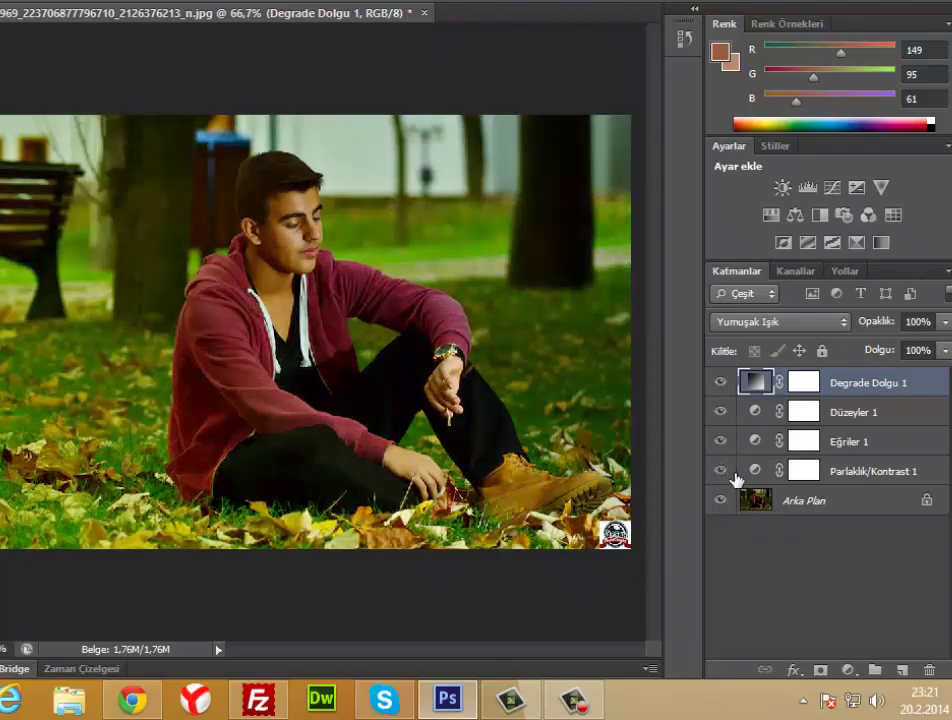
pyautogui.click(721, 442)
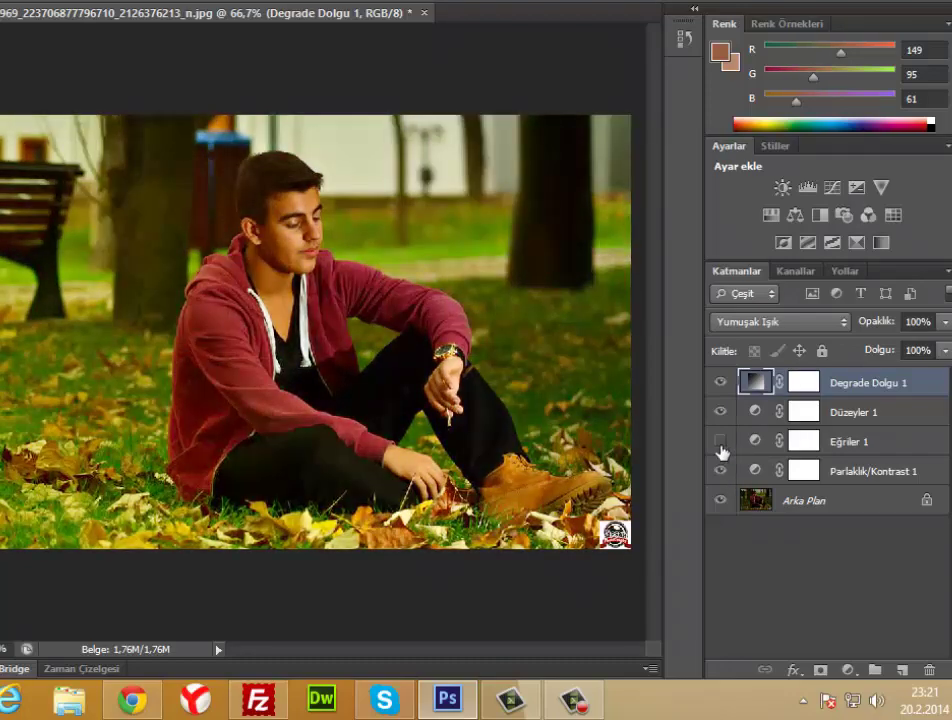
pyautogui.click(308, 453)
pyautogui.click(255, 430)
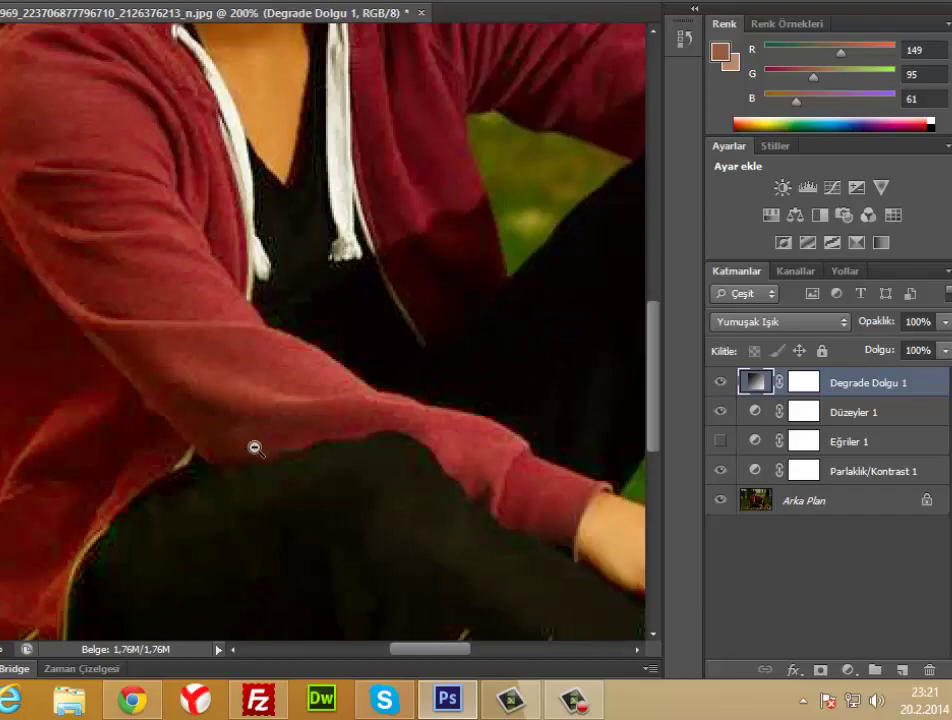
pyautogui.keyDown('alt'); pyautogui.click(255, 448); pyautogui.keyUp('alt')
pyautogui.keyDown('alt'); pyautogui.click(254, 447); pyautogui.keyUp('alt')
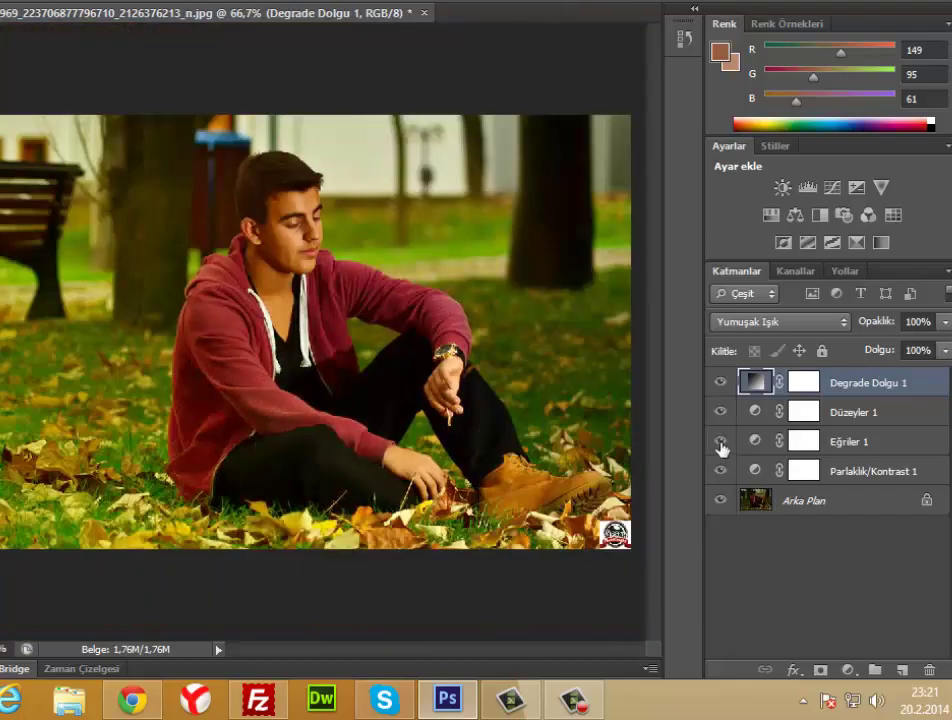
pyautogui.click(721, 443)
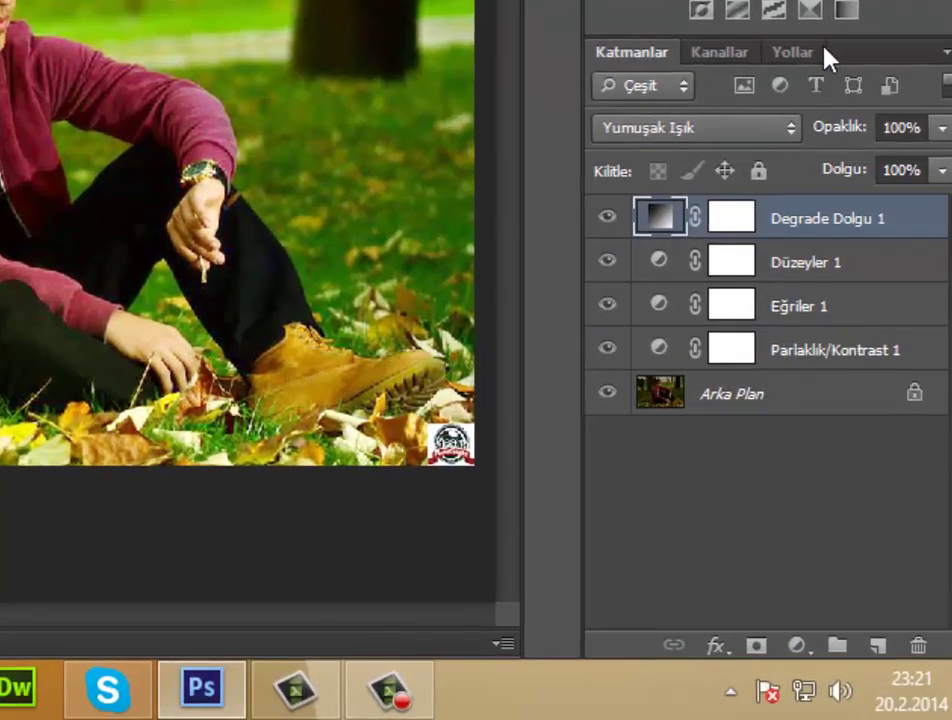
# Add a second gradient fill layer and select its starting colour stop in the Gradient Editor.
pyautogui.click(800, 648)
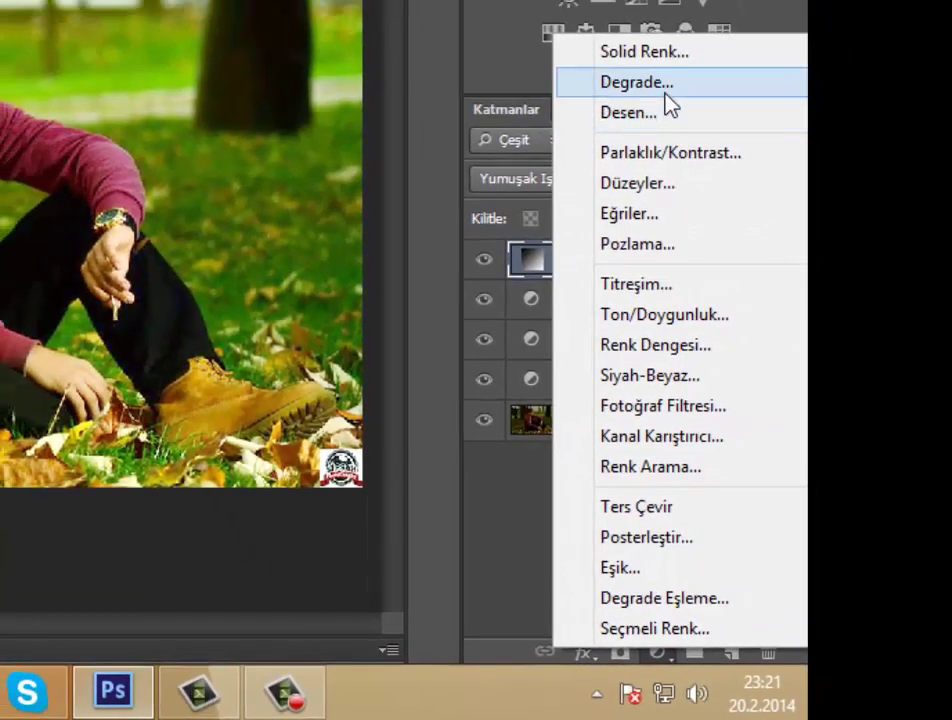
pyautogui.click(666, 86)
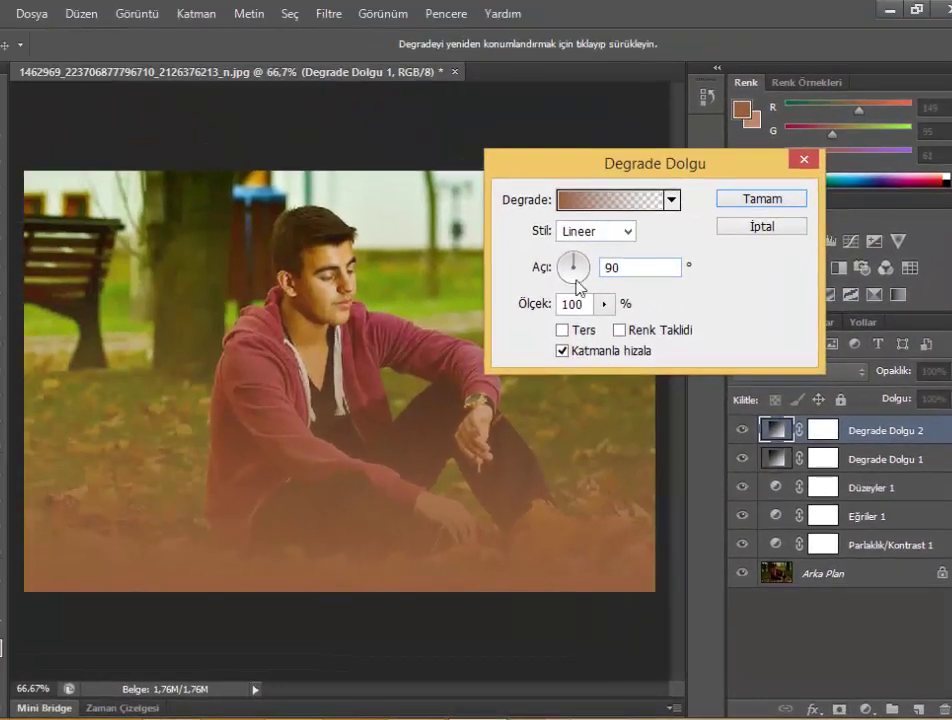
pyautogui.click(596, 198)
pyautogui.click(283, 424)
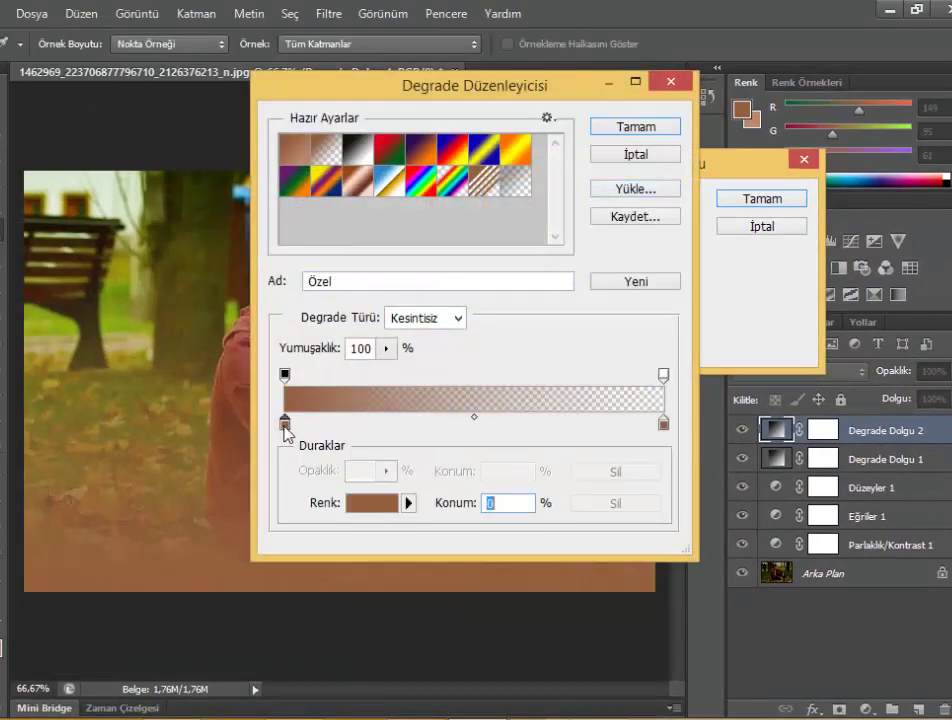
# Set the start stop colour to golden yellow bc9f19 and confirm the gradient.
pyautogui.click(376, 503)
pyautogui.click(548, 341)
pyautogui.click(570, 349)
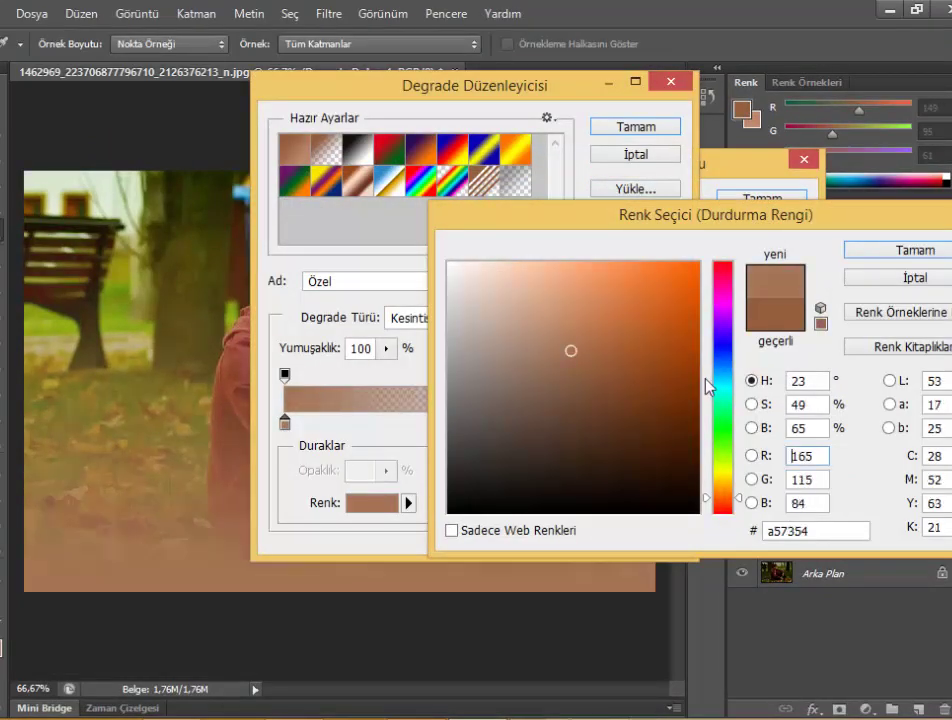
pyautogui.click(722, 428)
pyautogui.moveTo(722, 428); pyautogui.dragTo(722, 436)
pyautogui.click(628, 333)
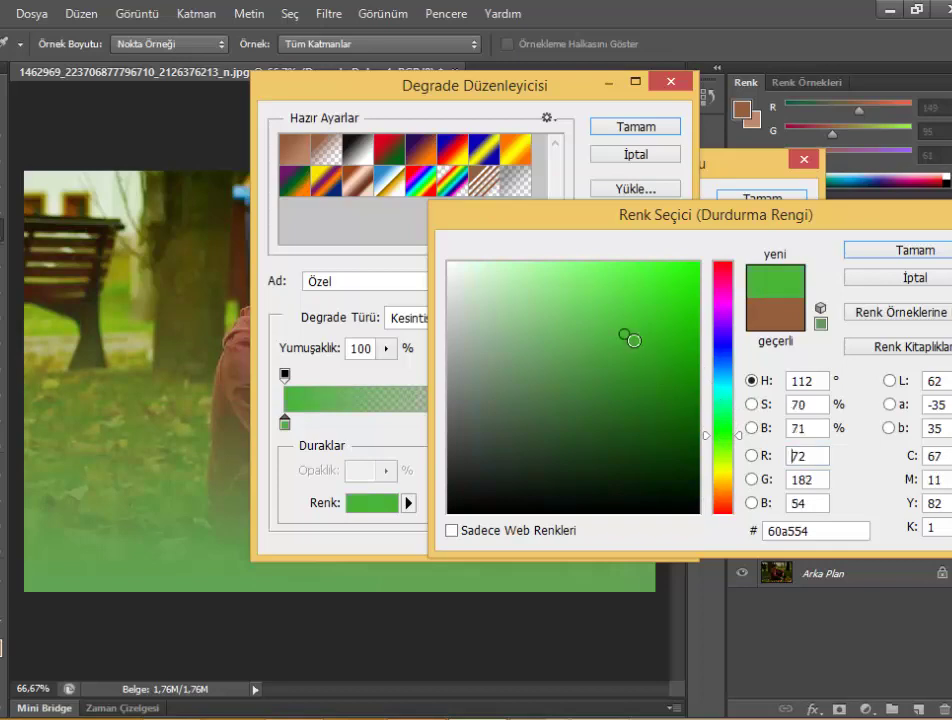
pyautogui.moveTo(678, 320)
pyautogui.mouseDown()
pyautogui.moveTo(677, 306)
pyautogui.moveTo(659, 297)
pyautogui.moveTo(684, 361)
pyautogui.mouseUp()
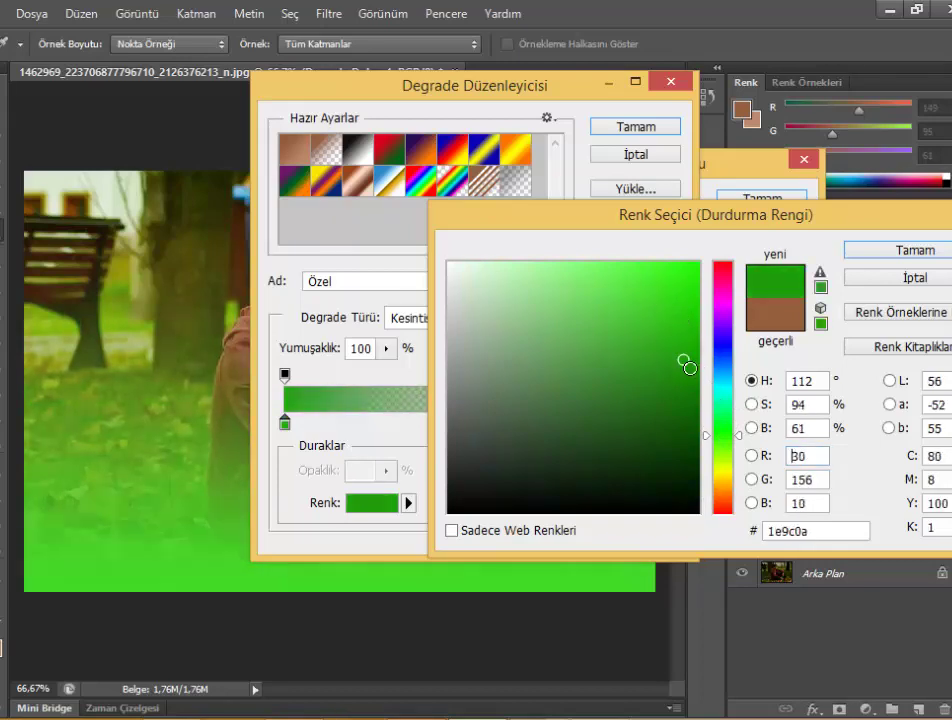
pyautogui.click(722, 444)
pyautogui.moveTo(722, 452); pyautogui.dragTo(722, 479)
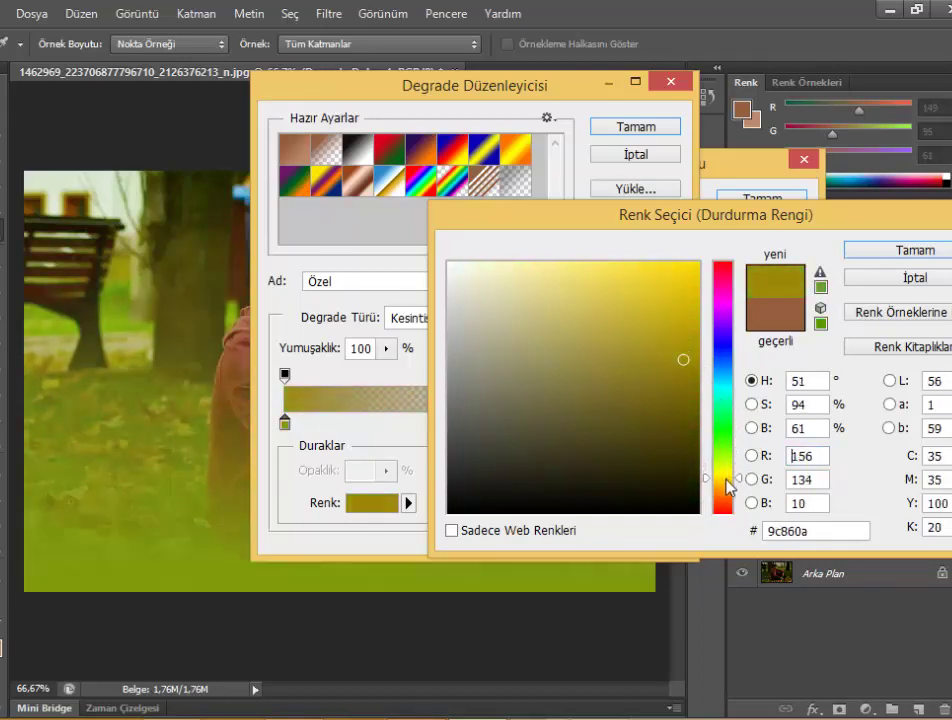
pyautogui.moveTo(676, 335)
pyautogui.mouseDown()
pyautogui.moveTo(663, 308)
pyautogui.moveTo(665, 328)
pyautogui.mouseUp()
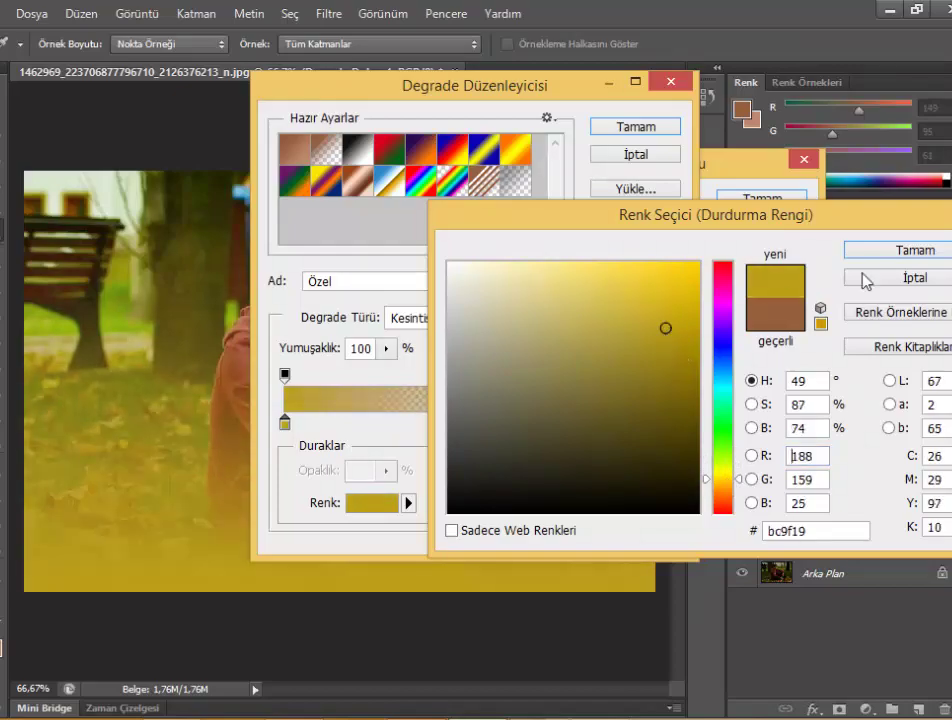
pyautogui.click(898, 250)
pyautogui.click(636, 126)
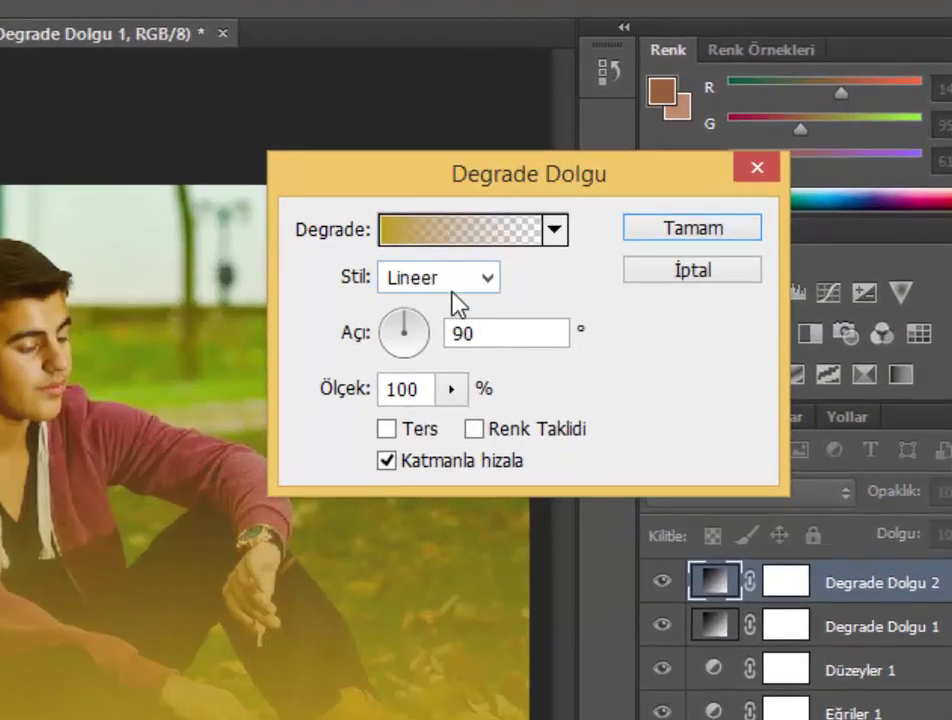
# Make the gradient Radyal at -38,66° in the top-left corner, blended in Yumuşak Işık.
pyautogui.click(453, 288)
pyautogui.click(400, 329)
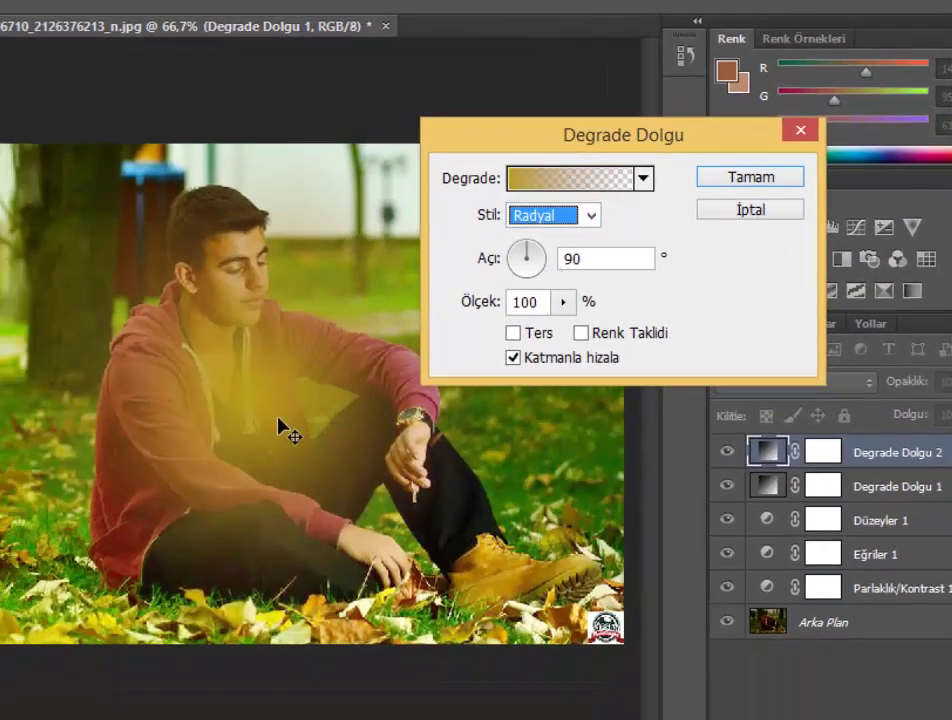
pyautogui.moveTo(280, 425); pyautogui.dragTo(10, 265)
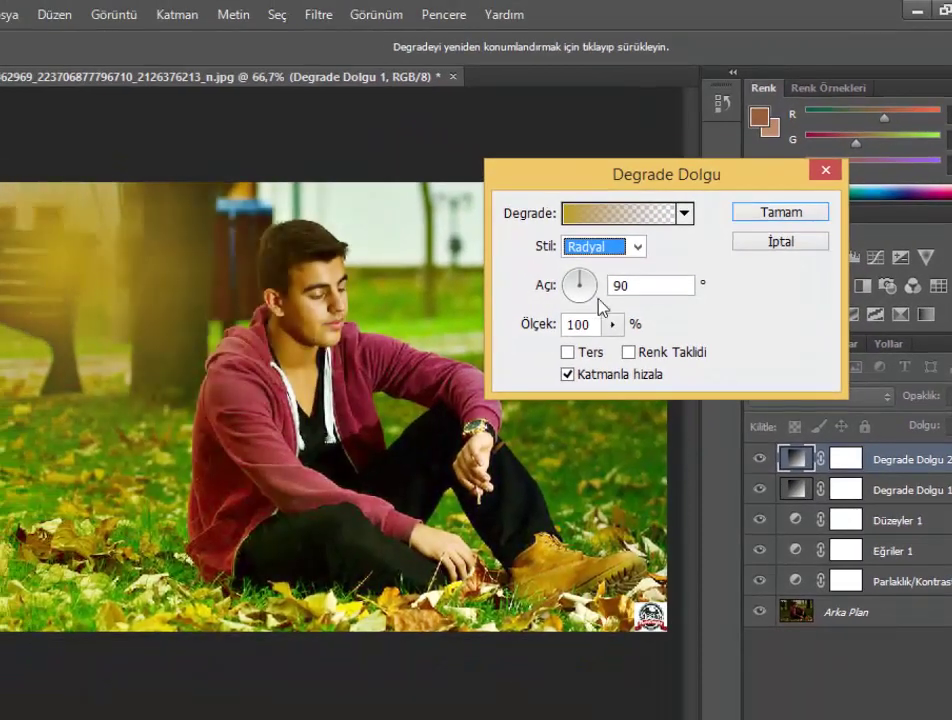
pyautogui.moveTo(580, 287)
pyautogui.mouseDown()
pyautogui.moveTo(597, 304)
pyautogui.moveTo(589, 300)
pyautogui.mouseUp()
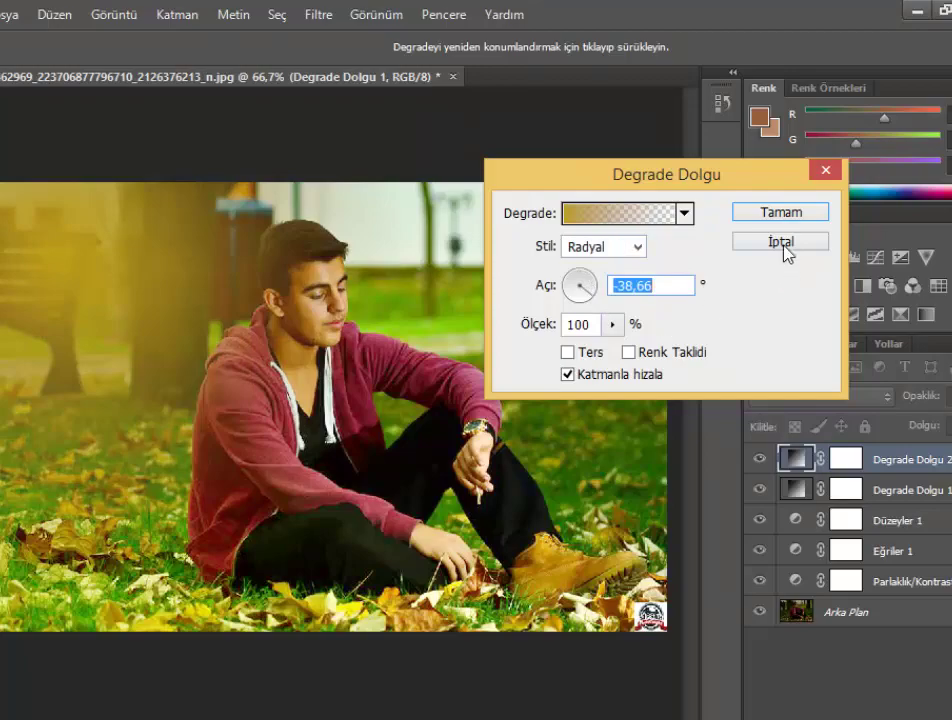
pyautogui.click(780, 212)
pyautogui.click(805, 397)
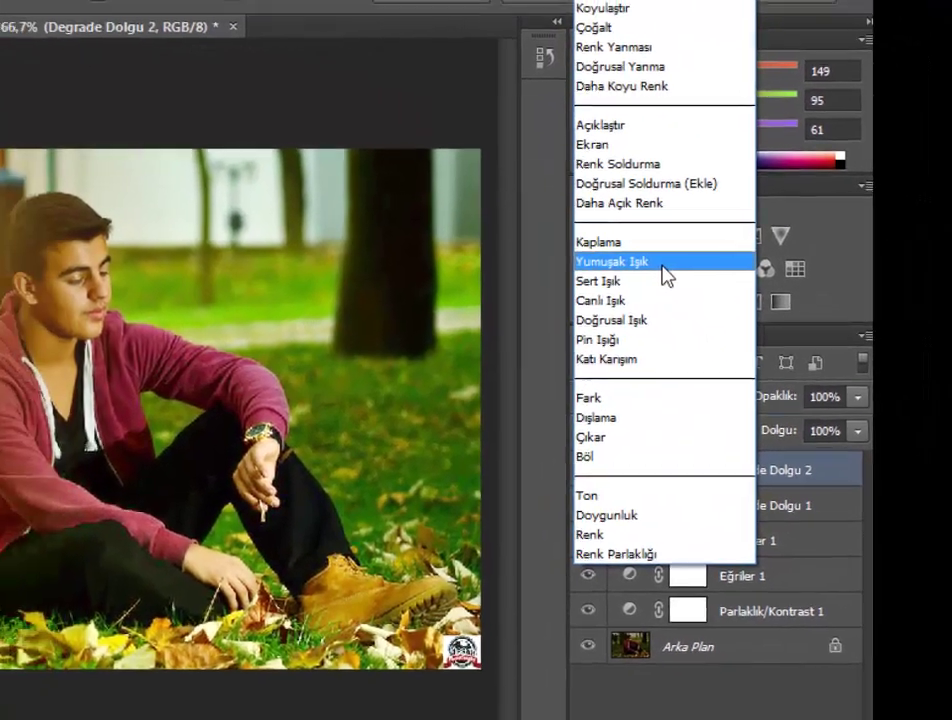
pyautogui.click(773, 279)
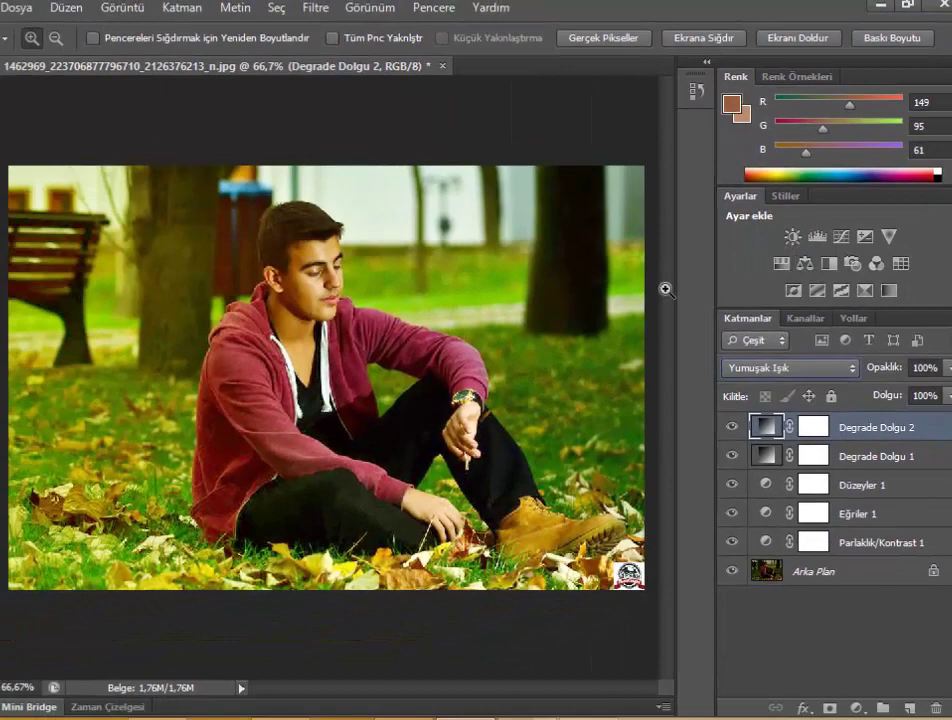
# Add a third gradient fill layer with its start stop coloured olive 87721f.
pyautogui.click(857, 707)
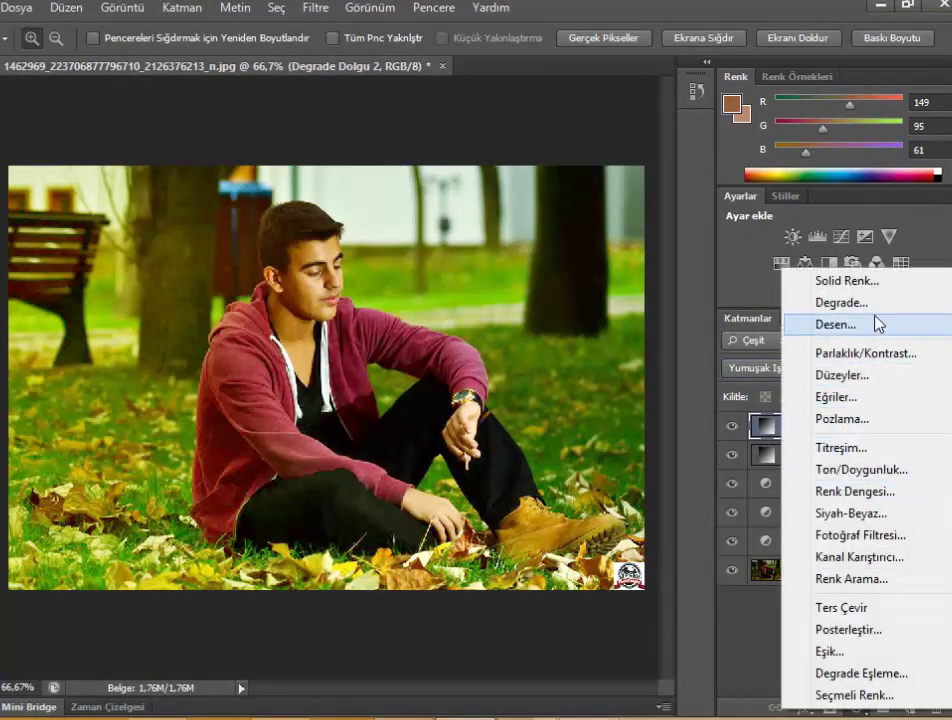
pyautogui.click(848, 302)
pyautogui.click(566, 193)
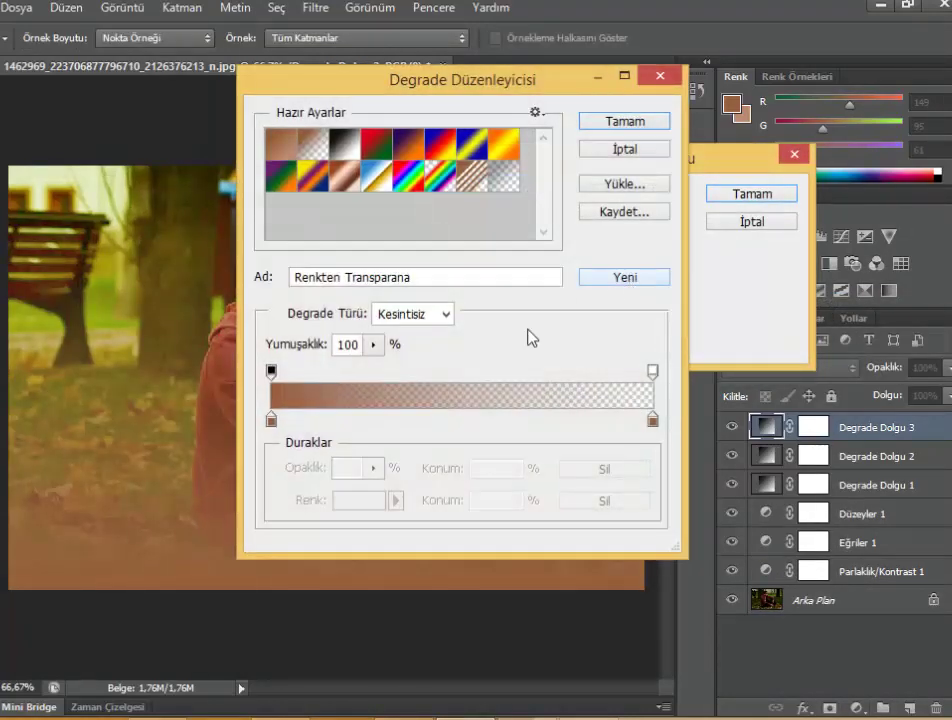
pyautogui.click(271, 420)
pyautogui.click(359, 500)
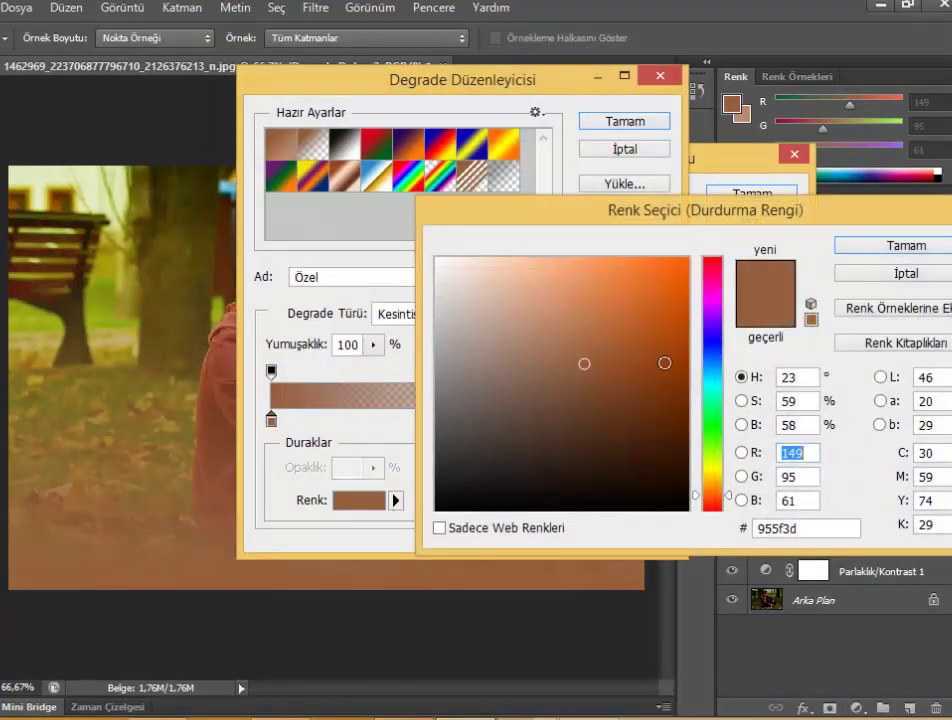
pyautogui.moveTo(715, 452); pyautogui.dragTo(714, 484)
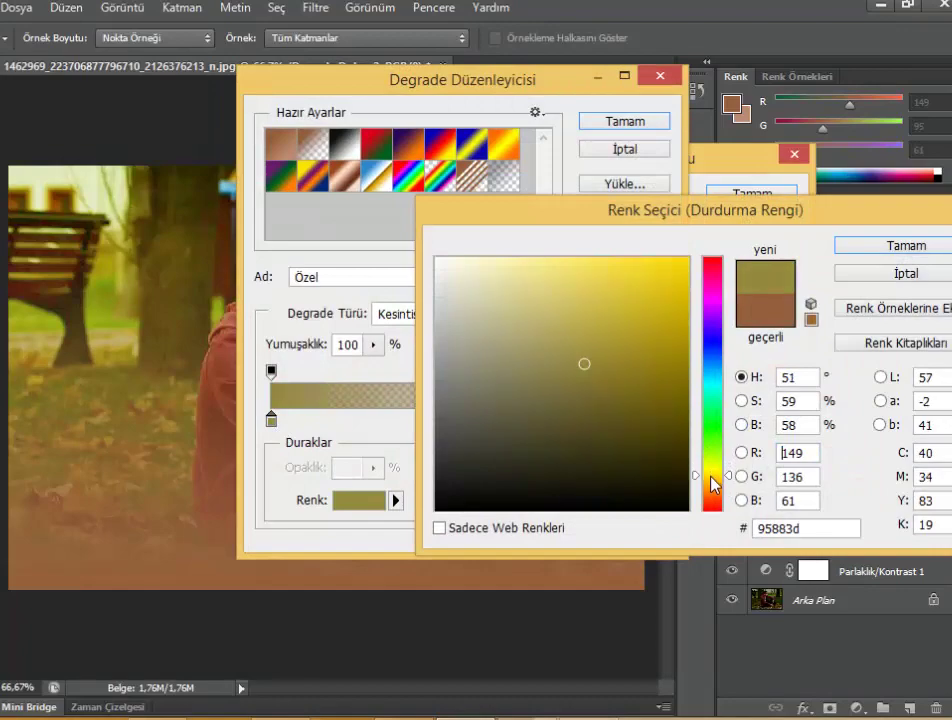
pyautogui.moveTo(637, 384)
pyautogui.mouseDown()
pyautogui.moveTo(621, 385)
pyautogui.moveTo(631, 377)
pyautogui.mouseUp()
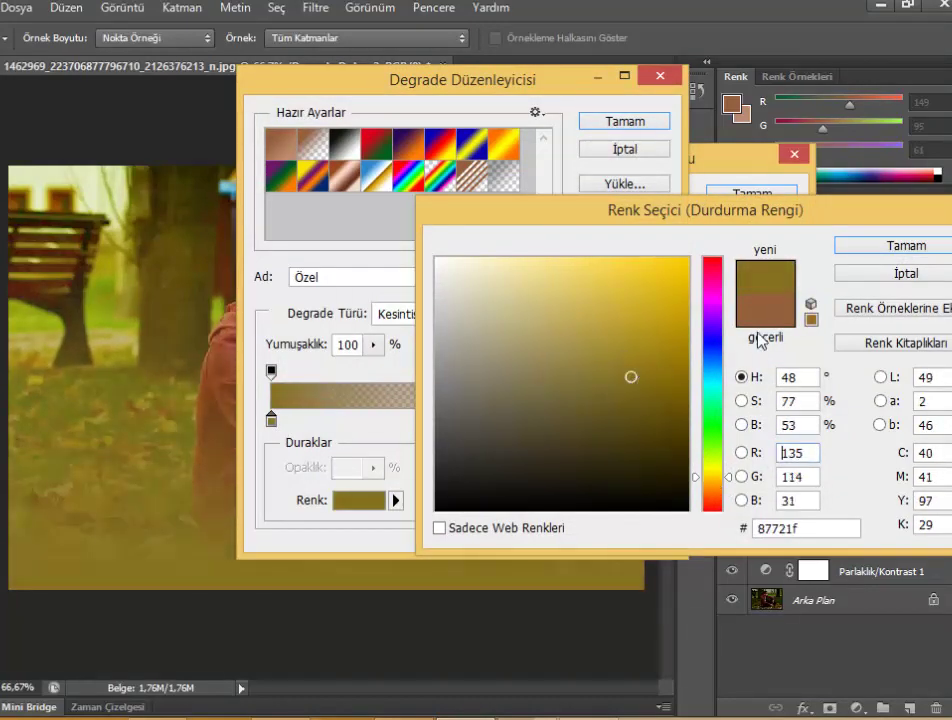
pyautogui.click(867, 247)
# Set the olive gradient to Reflected at -65,56°, moving its haze toward the lower right.
pyautogui.click(624, 121)
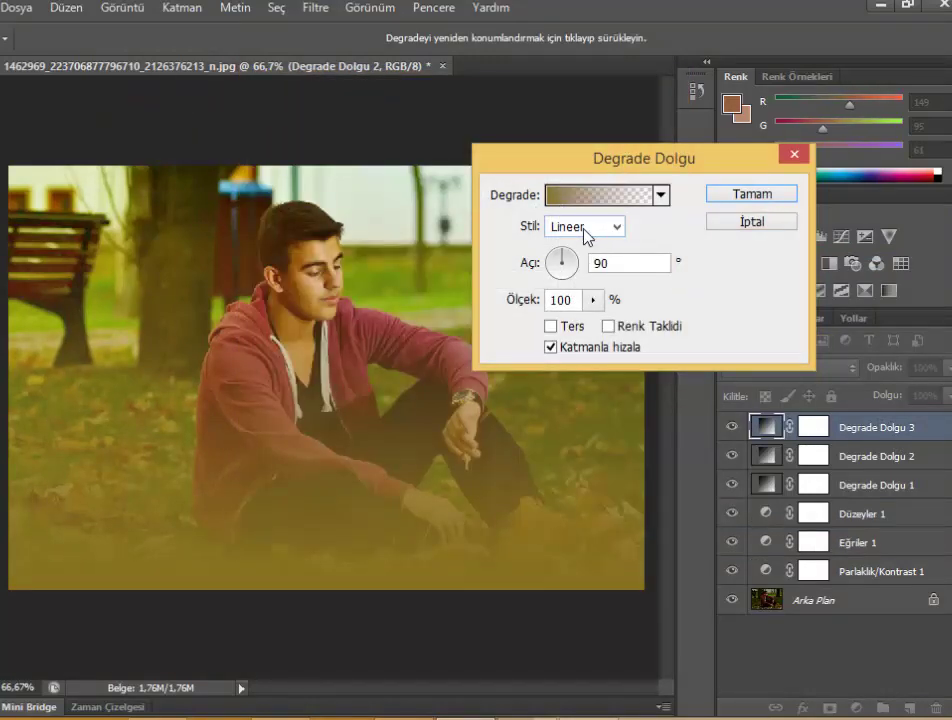
pyautogui.moveTo(424, 527)
pyautogui.mouseDown()
pyautogui.moveTo(531, 436)
pyautogui.moveTo(495, 472)
pyautogui.moveTo(372, 266)
pyautogui.moveTo(378, 414)
pyautogui.moveTo(500, 363)
pyautogui.mouseUp()
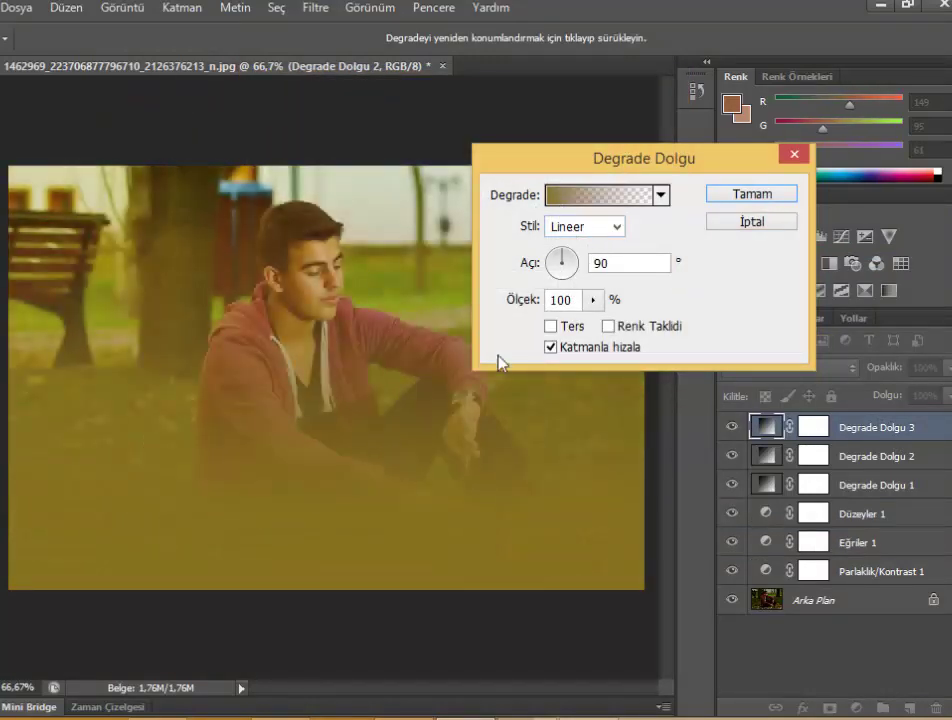
pyautogui.click(596, 229)
pyautogui.click(586, 268)
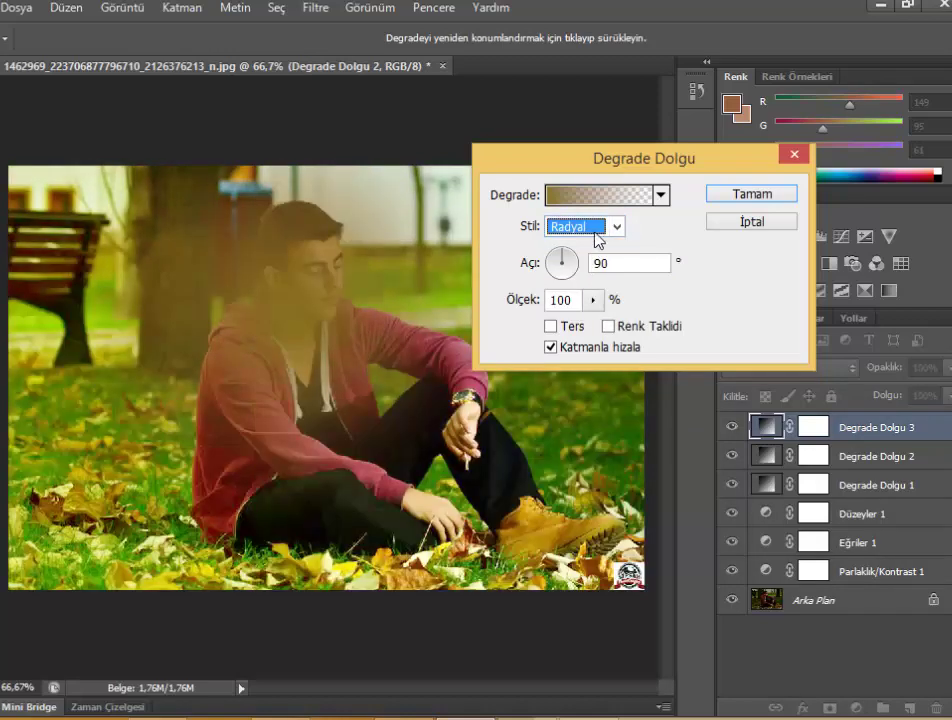
pyautogui.click(598, 228)
pyautogui.click(566, 279)
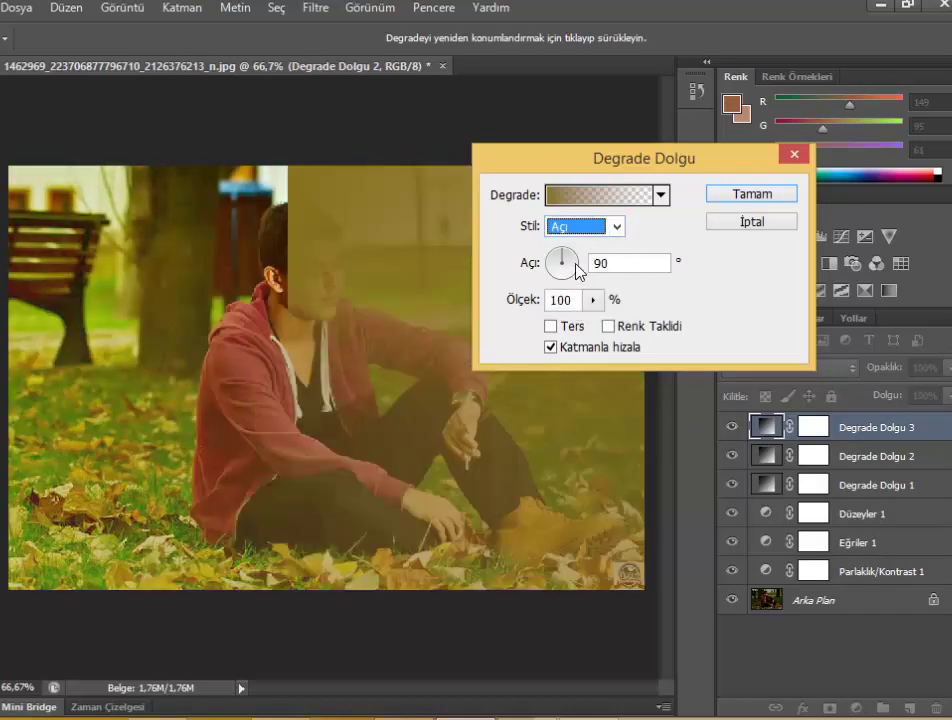
pyautogui.click(612, 226)
pyautogui.click(566, 294)
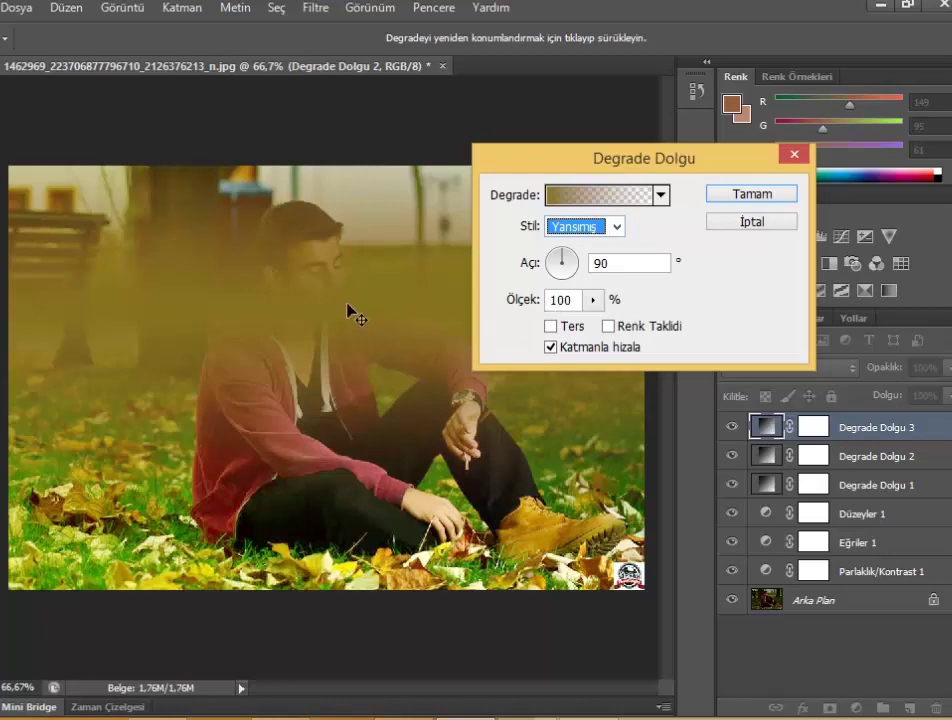
pyautogui.moveTo(348, 308); pyautogui.dragTo(452, 378)
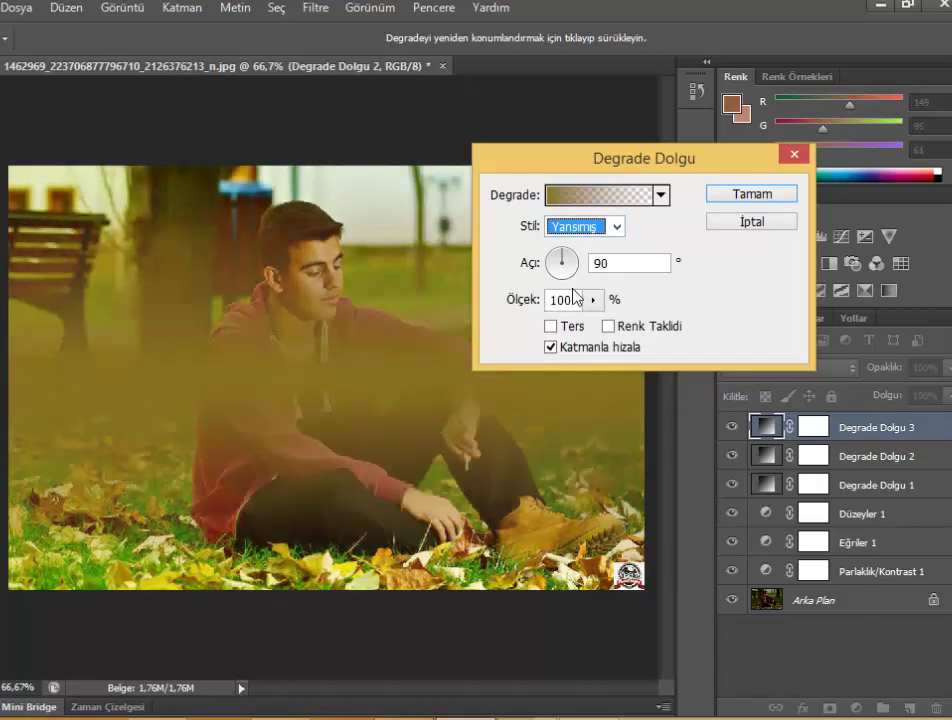
pyautogui.moveTo(565, 258)
pyautogui.mouseDown()
pyautogui.moveTo(578, 273)
pyautogui.moveTo(565, 257)
pyautogui.moveTo(560, 264)
pyautogui.moveTo(574, 257)
pyautogui.moveTo(577, 283)
pyautogui.moveTo(545, 281)
pyautogui.moveTo(568, 277)
pyautogui.mouseUp()
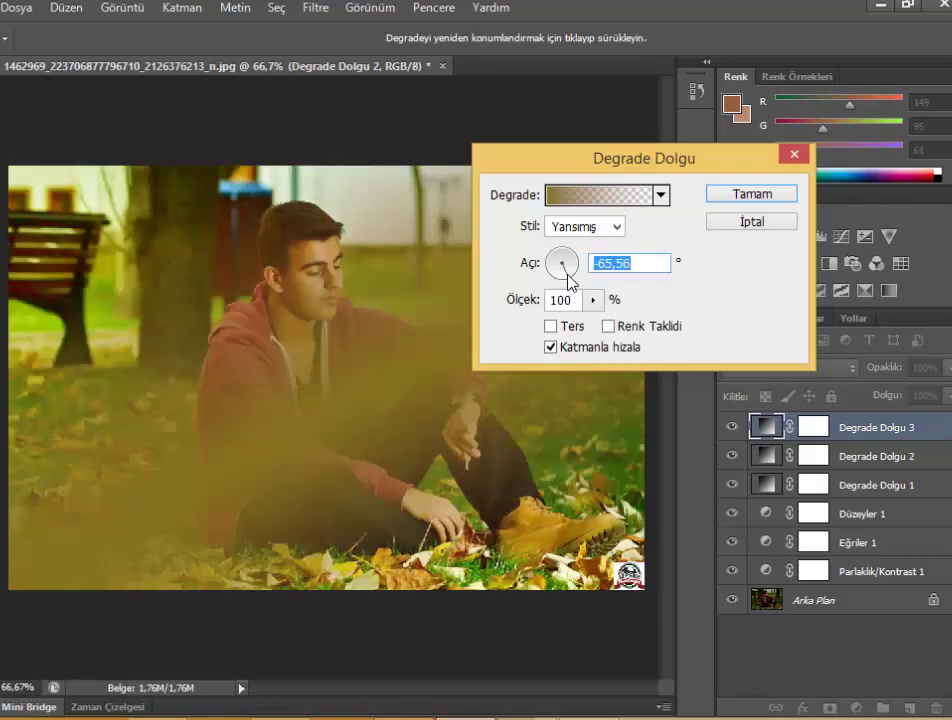
pyautogui.moveTo(400, 375); pyautogui.dragTo(546, 442)
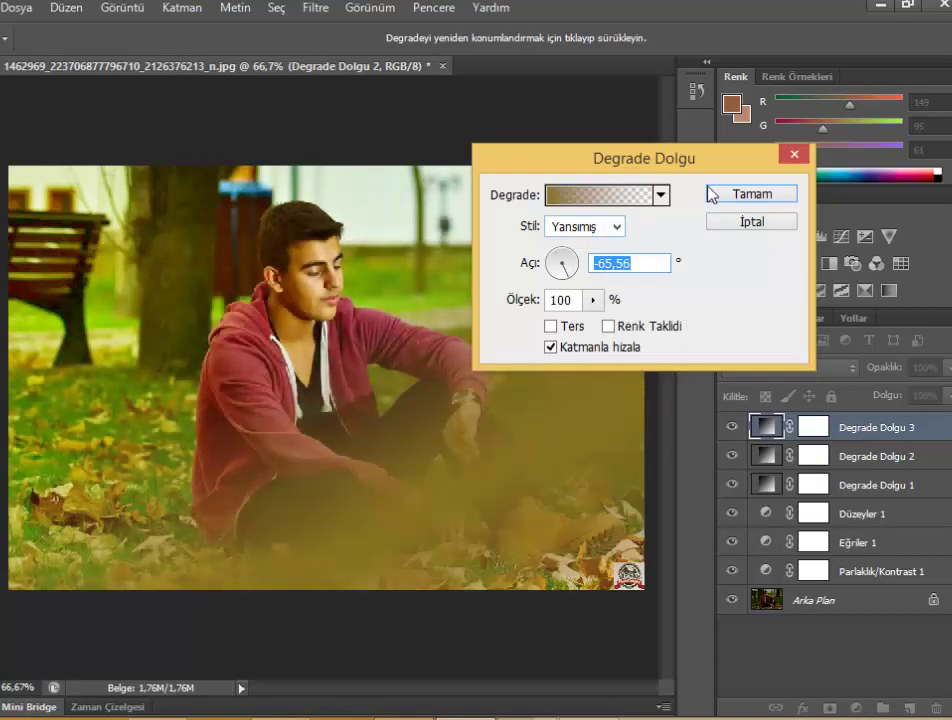
# Confirm the third gradient fill and set its blend mode to Yumuşak Işık.
pyautogui.click(748, 200)
pyautogui.click(826, 368)
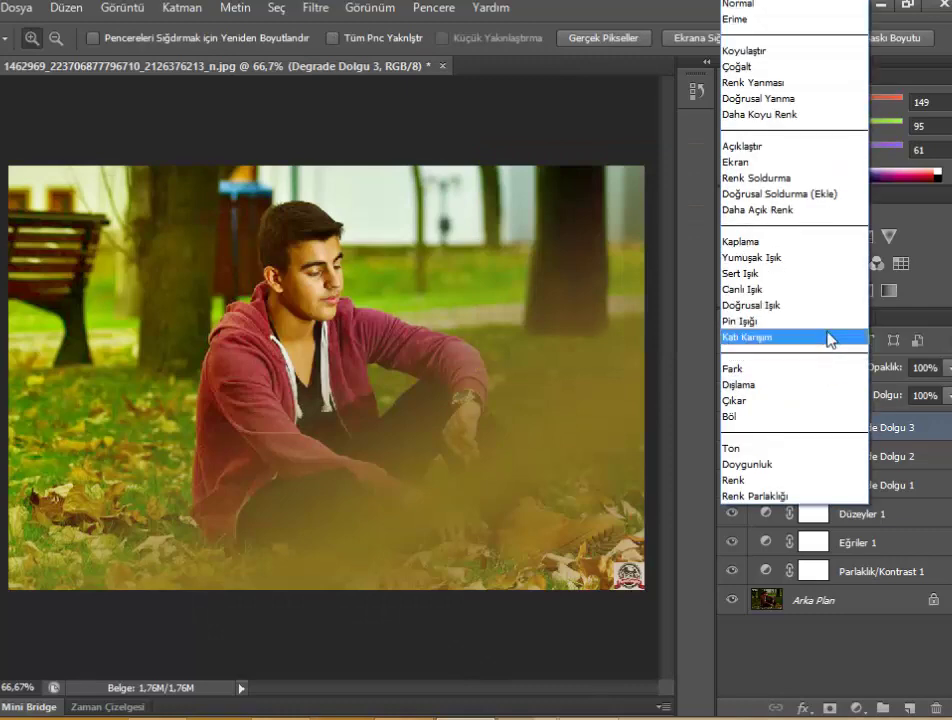
pyautogui.click(790, 257)
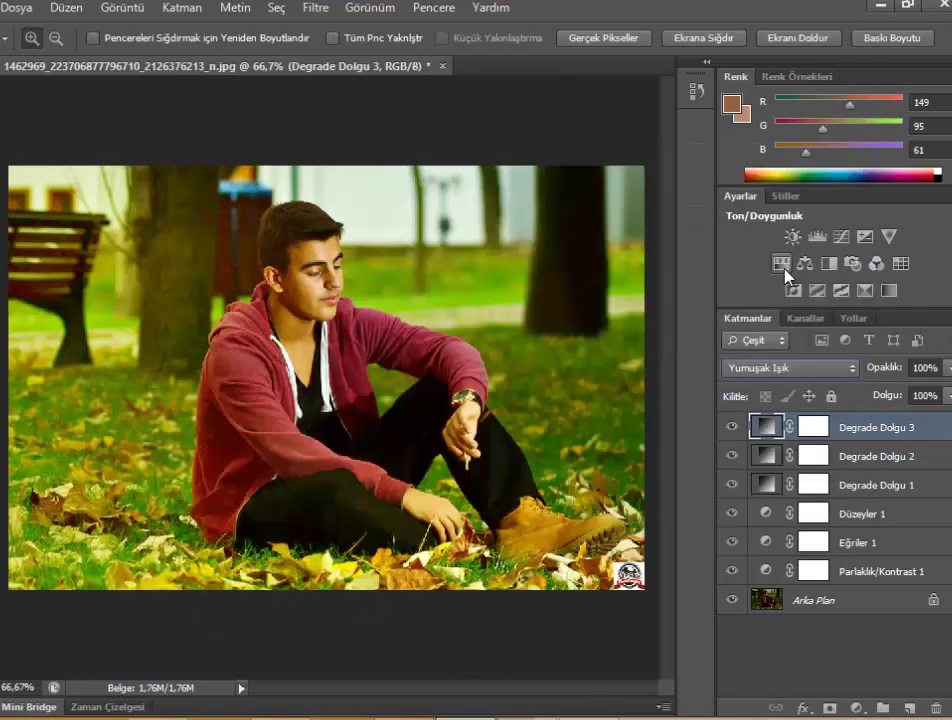
pyautogui.scroll(-1, 830, 368)
pyautogui.scroll(-1, 830, 368)
pyautogui.scroll(-1, 810, 370)
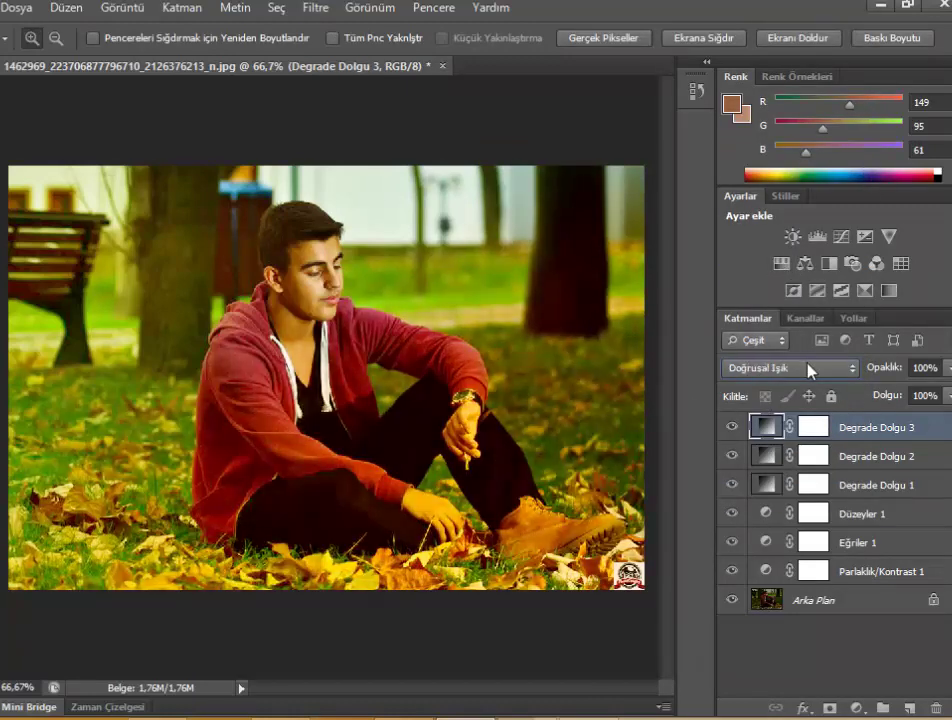
pyautogui.scroll(-1, 810, 370)
pyautogui.scroll(1, 810, 370)
pyautogui.scroll(1, 810, 370)
pyautogui.scroll(1, 810, 370)
pyautogui.scroll(1, 810, 370)
pyautogui.scroll(1, 810, 370)
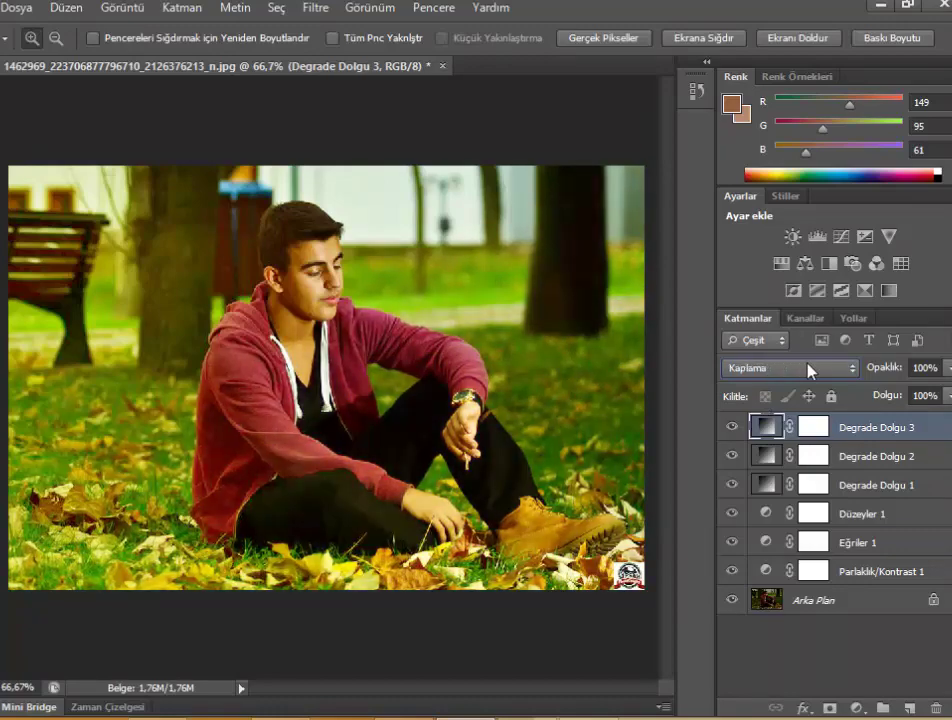
pyautogui.scroll(1, 810, 370)
pyautogui.scroll(-1, 810, 370)
pyautogui.scroll(-1, 810, 370)
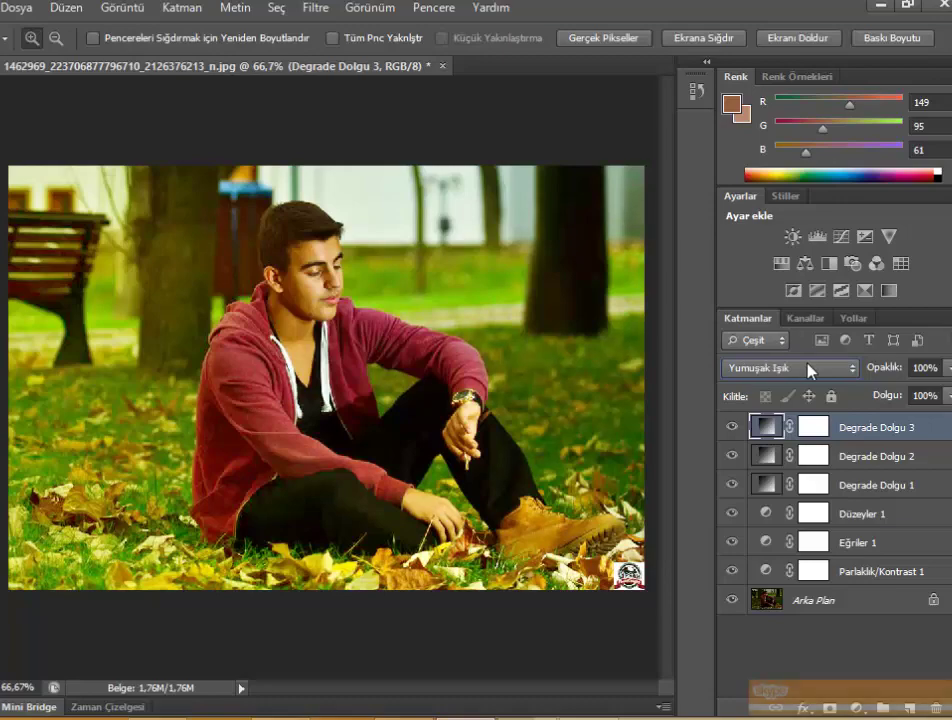
pyautogui.scroll(-1, 810, 370)
pyautogui.scroll(-1, 810, 370)
# Preview other blend modes, then return the layer to Yumuşak Işık.
pyautogui.click(810, 370)
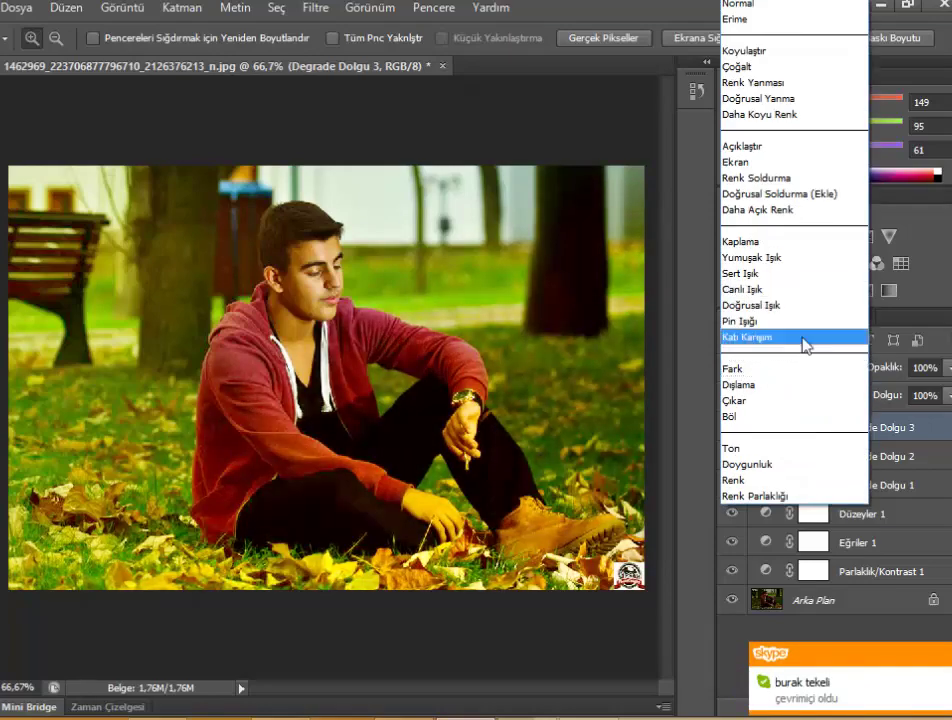
pyautogui.click(796, 321)
pyautogui.scroll(-1, 792, 325)
pyautogui.scroll(-1, 792, 325)
pyautogui.scroll(-1, 792, 325)
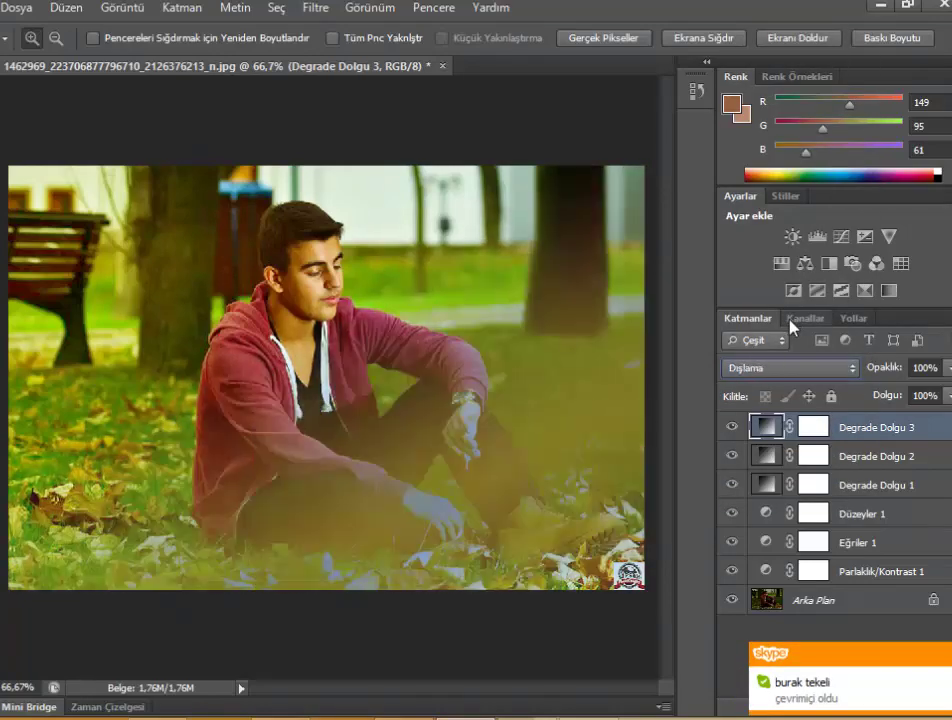
pyautogui.scroll(-1, 791, 322)
pyautogui.scroll(-1, 791, 322)
pyautogui.scroll(-1, 791, 322)
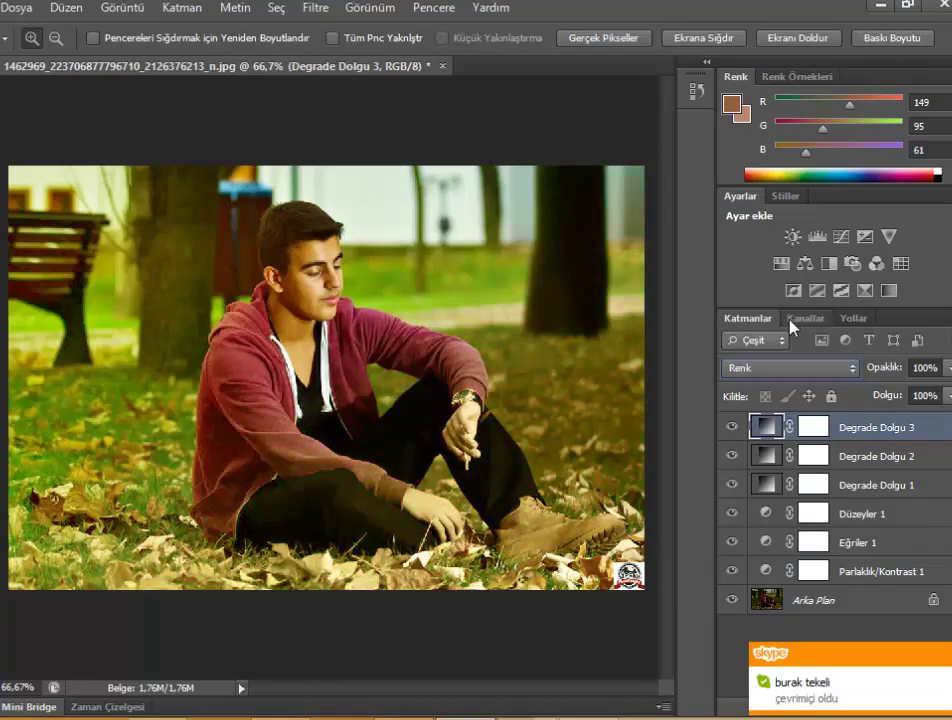
pyautogui.press('Up')
pyautogui.press('Up')
pyautogui.press('Up')
pyautogui.press('Up')
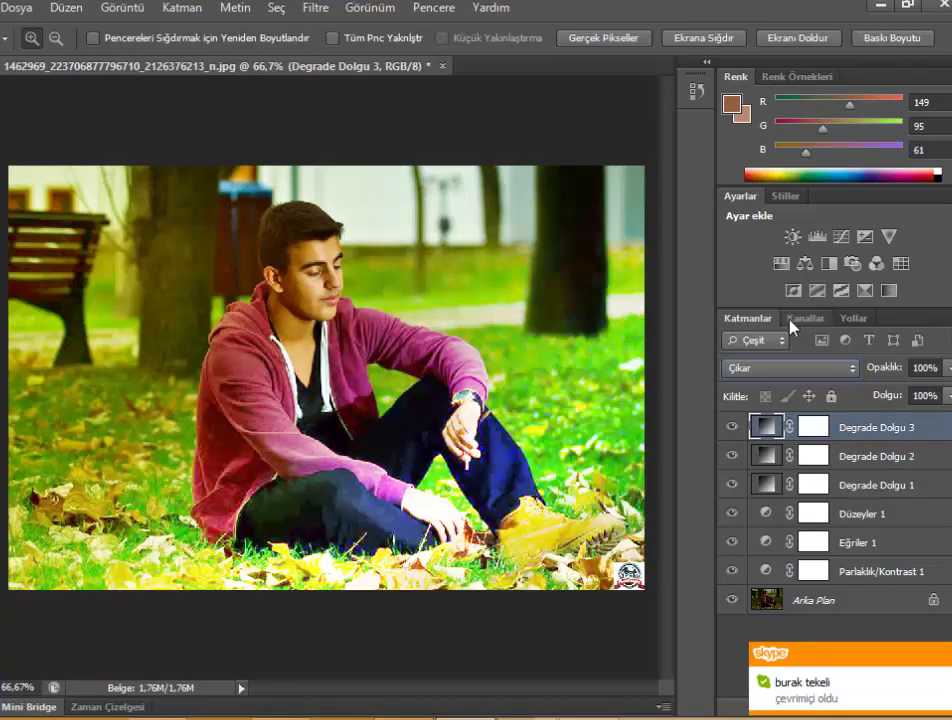
pyautogui.press('Up')
pyautogui.press('Up')
pyautogui.click(782, 368)
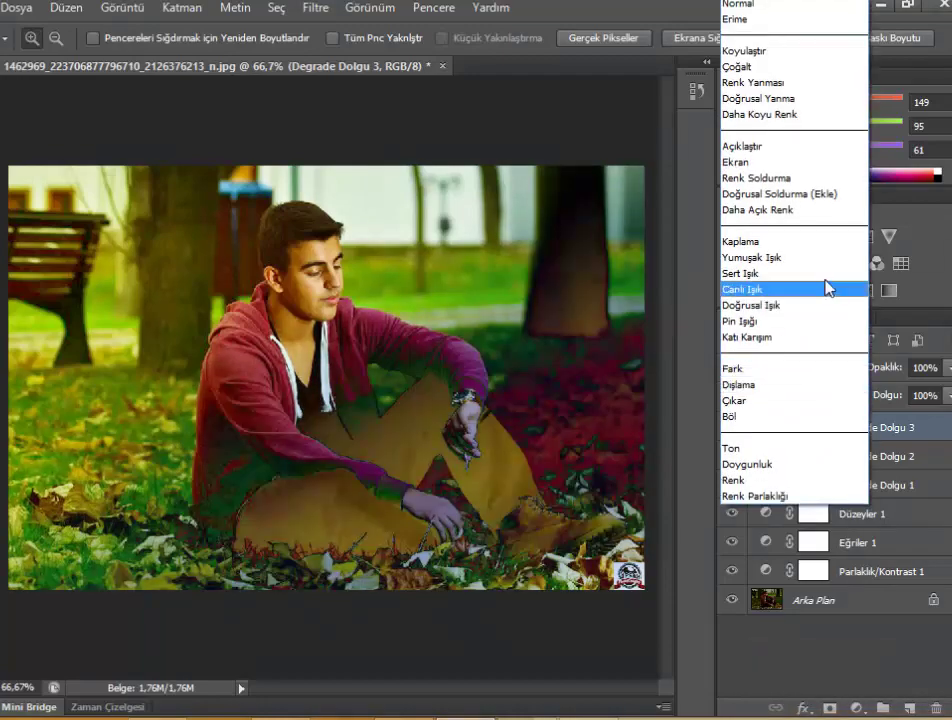
pyautogui.click(799, 258)
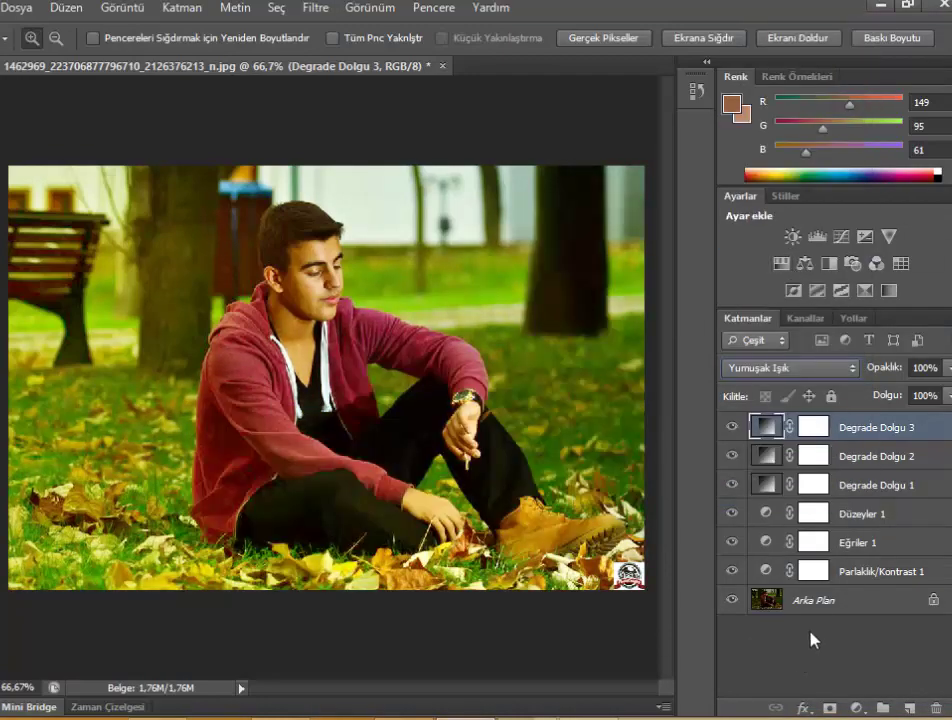
# Delete Degrade Dolgu 3 and add a new Gradient fill layer in its place.
pyautogui.click(830, 709)
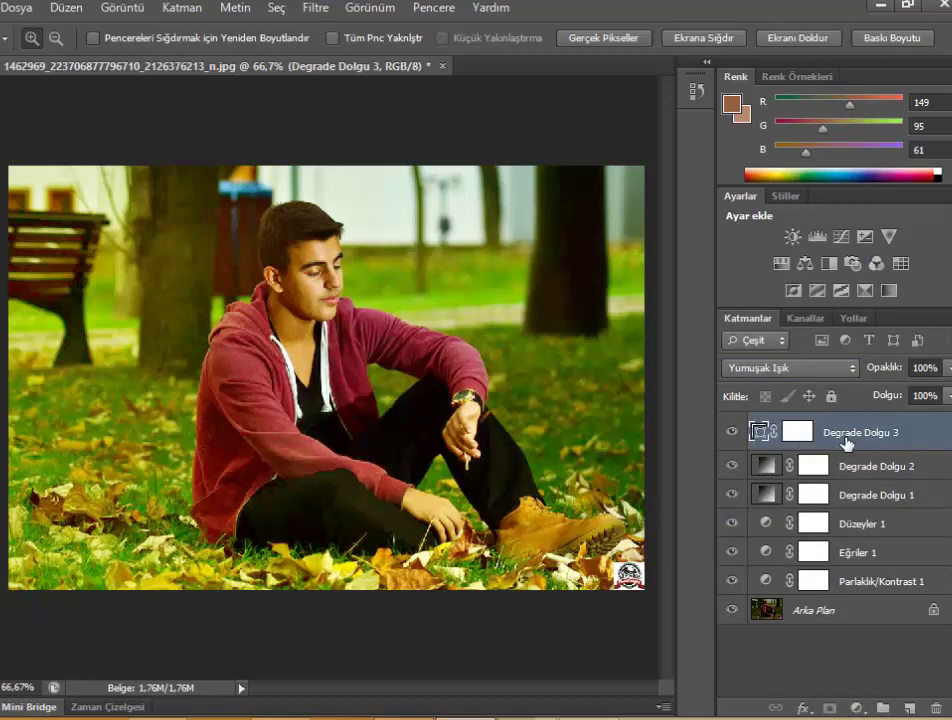
pyautogui.press('Delete')
pyautogui.click(855, 707)
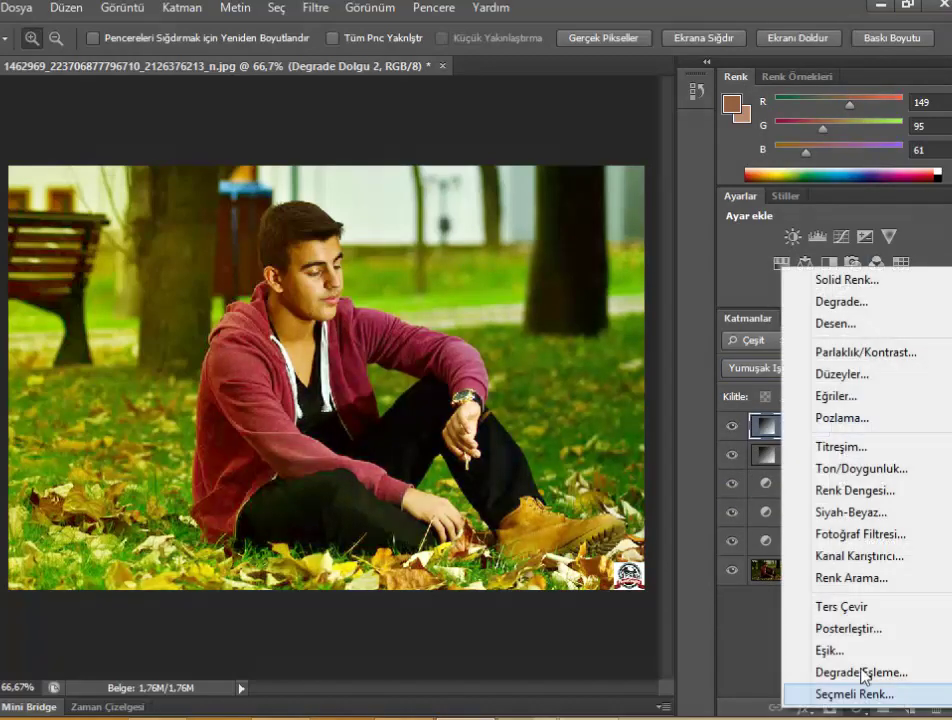
pyautogui.click(838, 301)
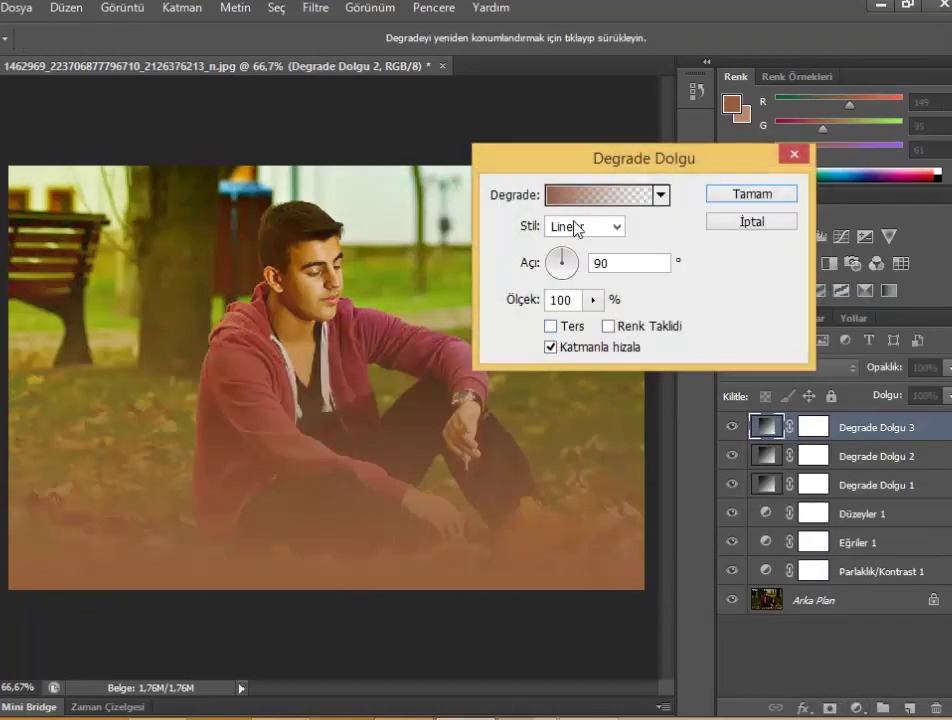
# Change the gradient's left colour stop to a dark green.
pyautogui.click(592, 190)
pyautogui.click(271, 418)
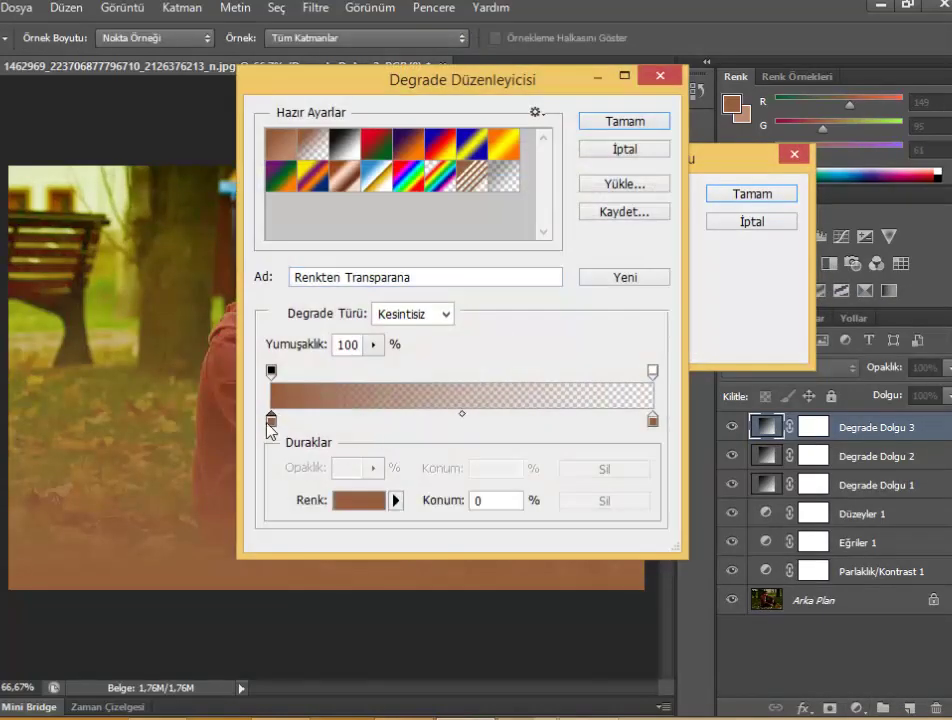
pyautogui.click(376, 505)
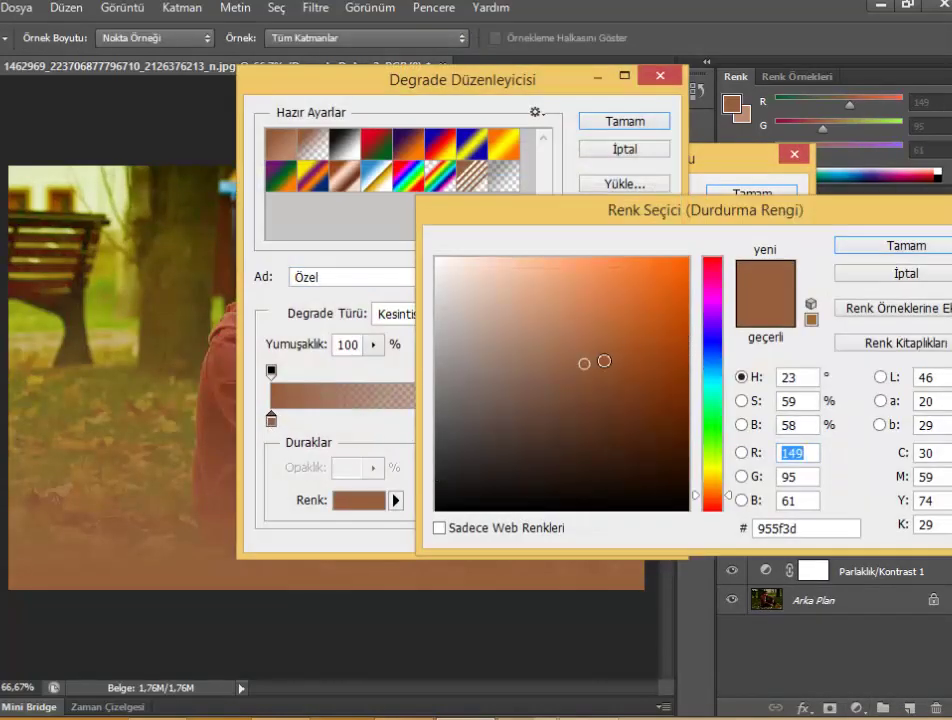
pyautogui.moveTo(715, 381); pyautogui.dragTo(712, 458)
pyautogui.moveTo(657, 385)
pyautogui.mouseDown()
pyautogui.moveTo(635, 368)
pyautogui.moveTo(634, 391)
pyautogui.mouseUp()
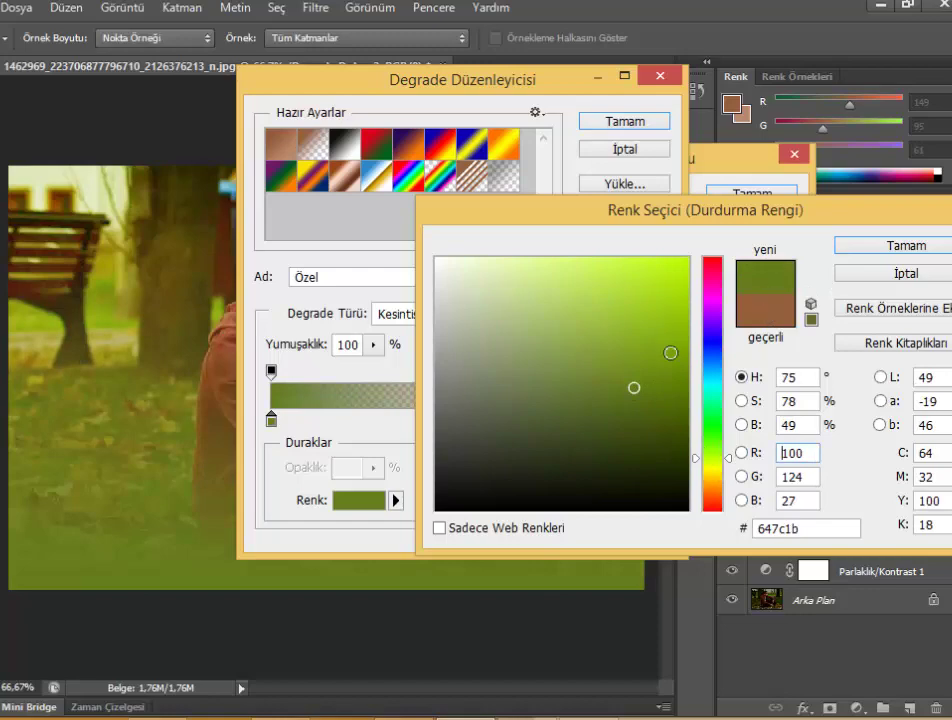
pyautogui.click(656, 378)
pyautogui.click(897, 246)
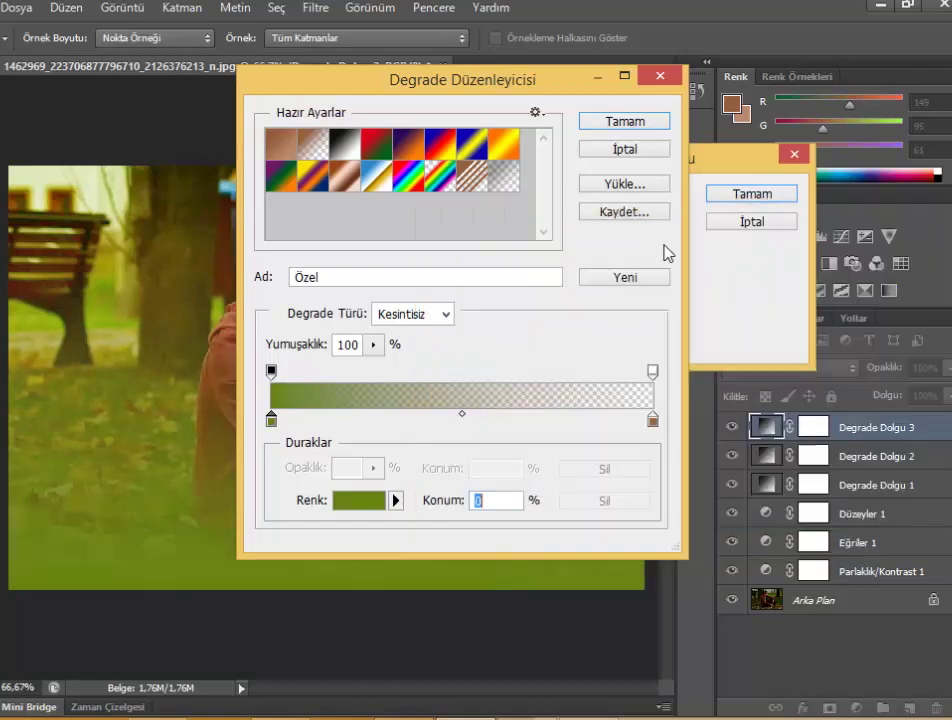
pyautogui.click(640, 125)
# Preview the Diamond, Linear, Radial and Angle gradient styles on the photo.
pyautogui.click(615, 226)
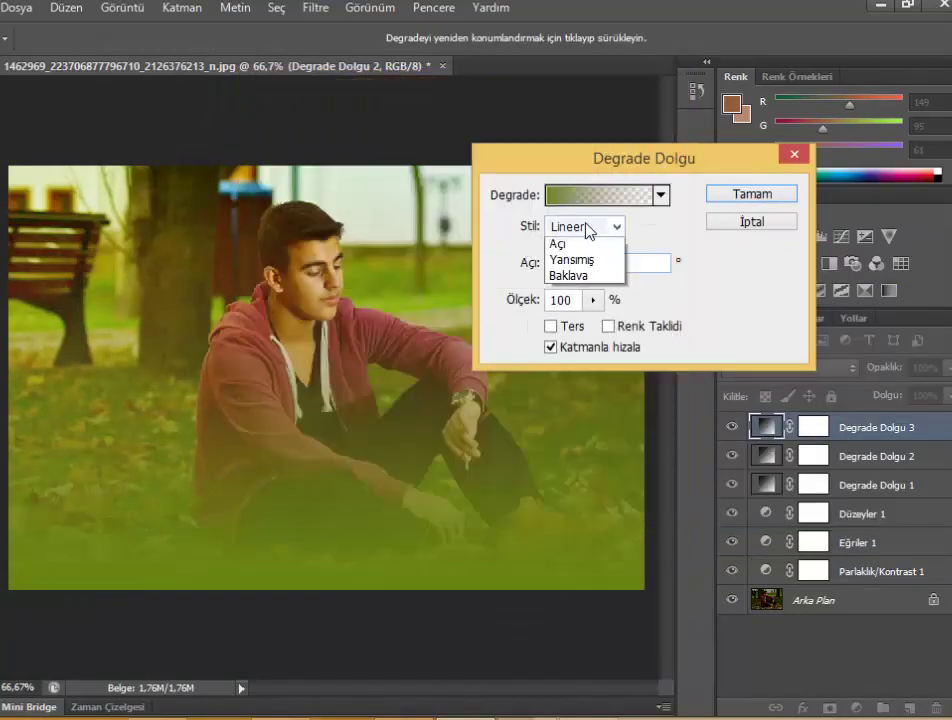
pyautogui.click(585, 310)
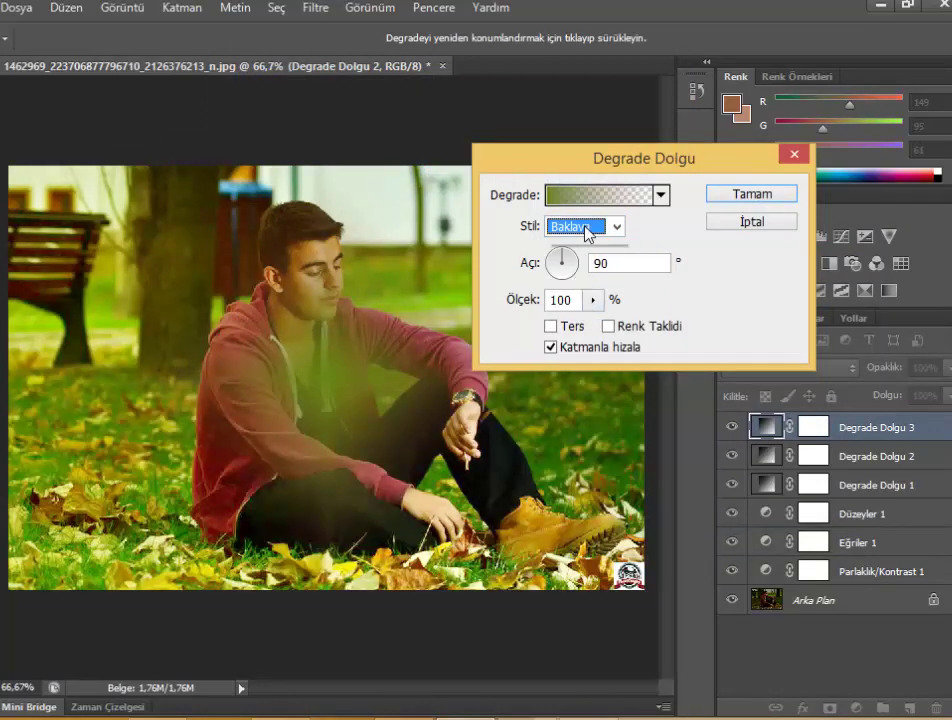
pyautogui.click(588, 228)
pyautogui.click(582, 253)
pyautogui.click(583, 230)
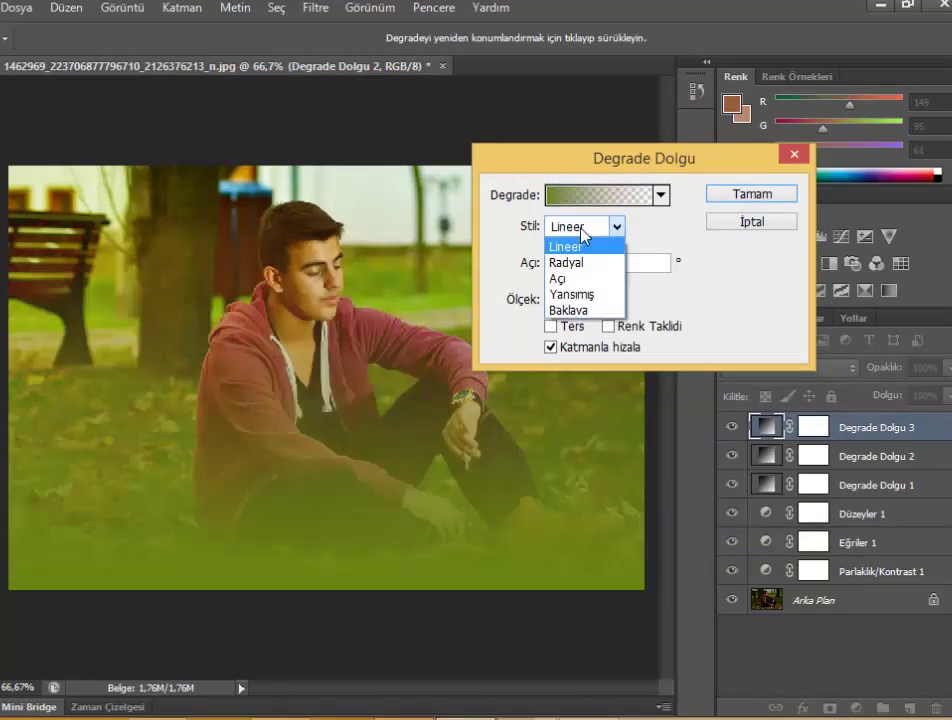
pyautogui.click(581, 264)
pyautogui.click(585, 230)
pyautogui.click(560, 252)
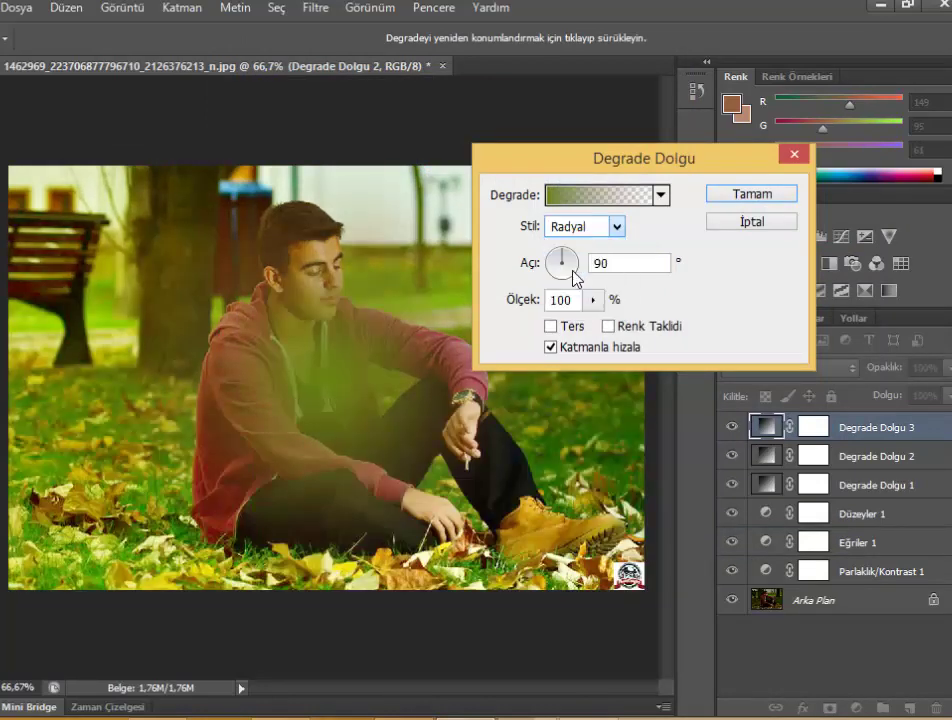
pyautogui.moveTo(424, 370); pyautogui.dragTo(434, 380)
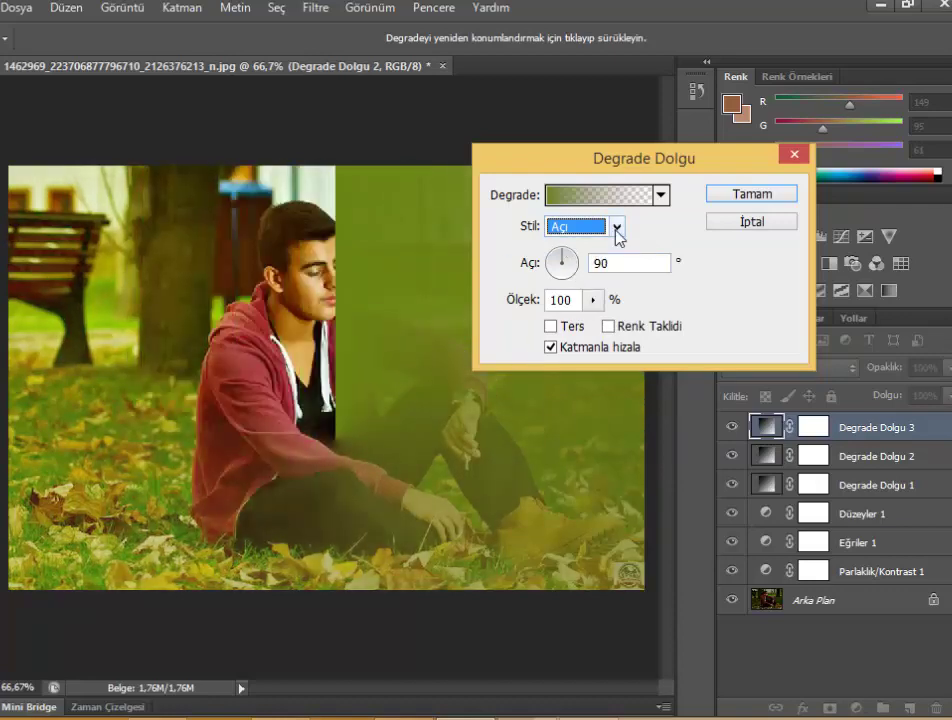
# Settle on a reversed Diamond gradient centred on the man's face at 18,43° and commit it.
pyautogui.click(617, 228)
pyautogui.click(600, 290)
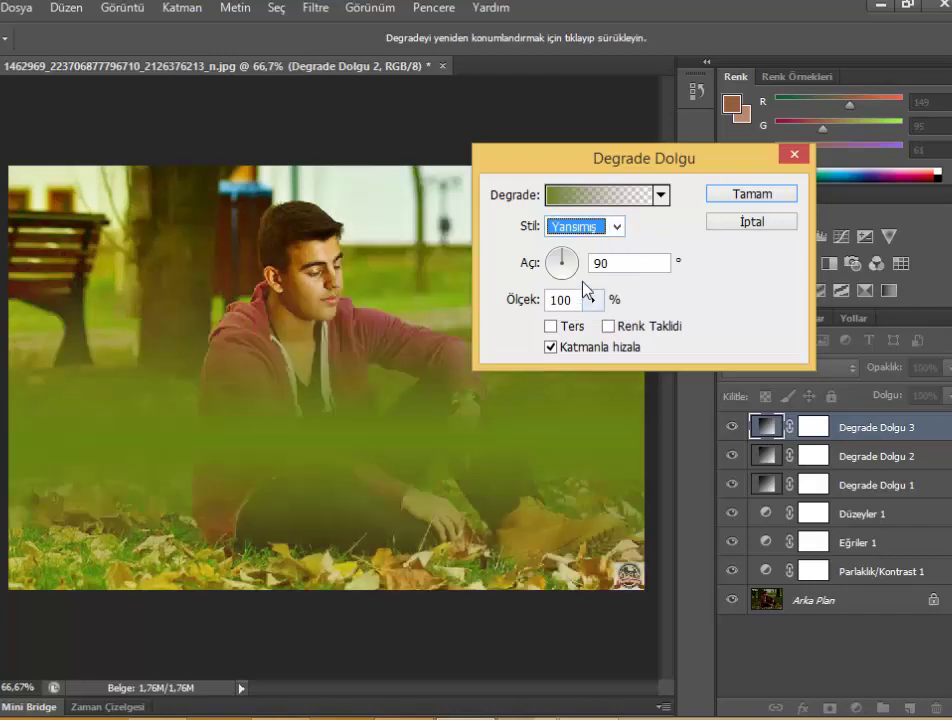
pyautogui.click(588, 228)
pyautogui.click(565, 306)
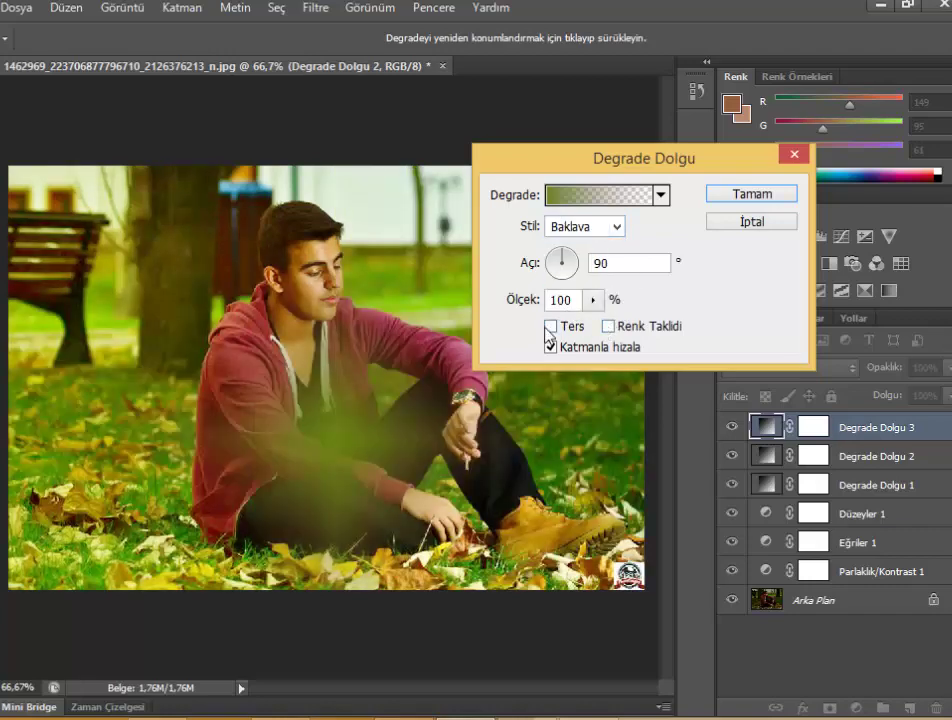
pyautogui.click(550, 326)
pyautogui.moveTo(377, 410); pyautogui.dragTo(352, 340)
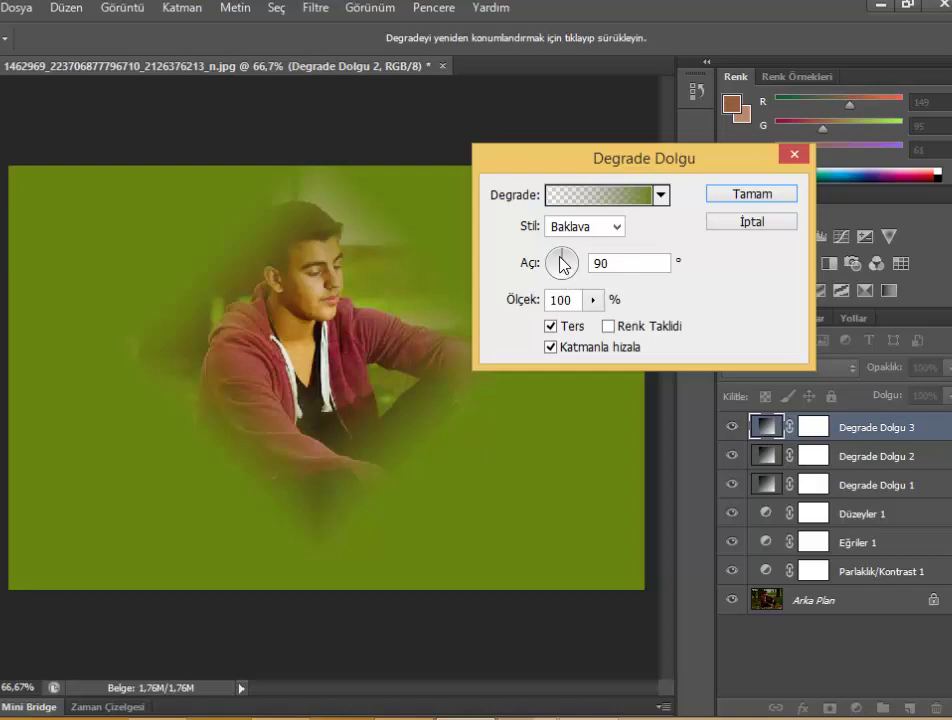
pyautogui.moveTo(561, 258); pyautogui.dragTo(573, 268)
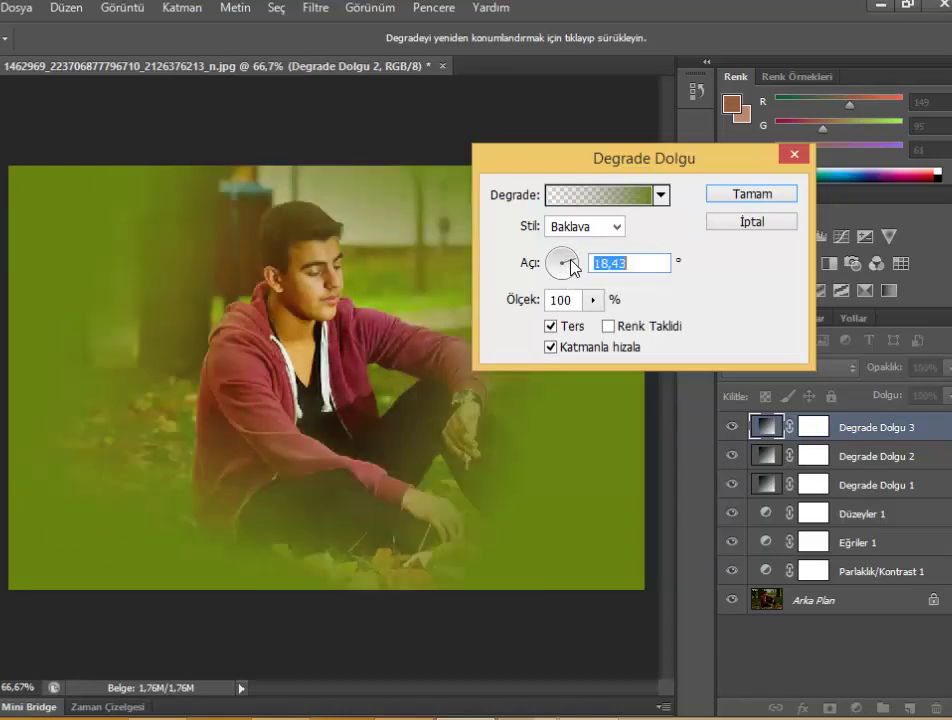
pyautogui.click(751, 197)
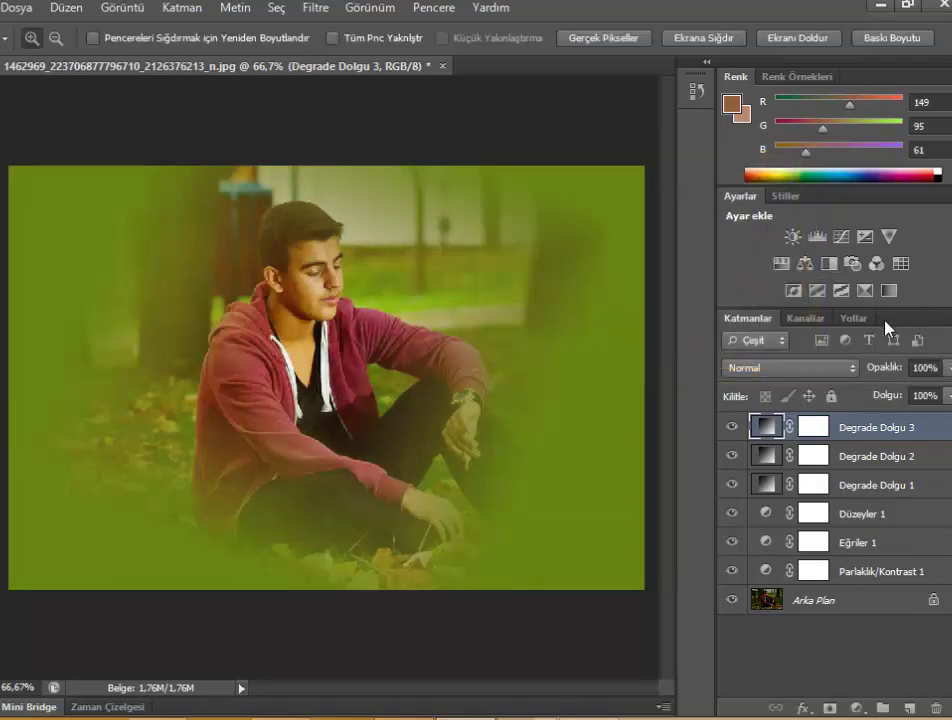
# Set Degrade Dolgu 3 to Soft Light and add another Gradient fill layer.
pyautogui.click(812, 368)
pyautogui.click(765, 257)
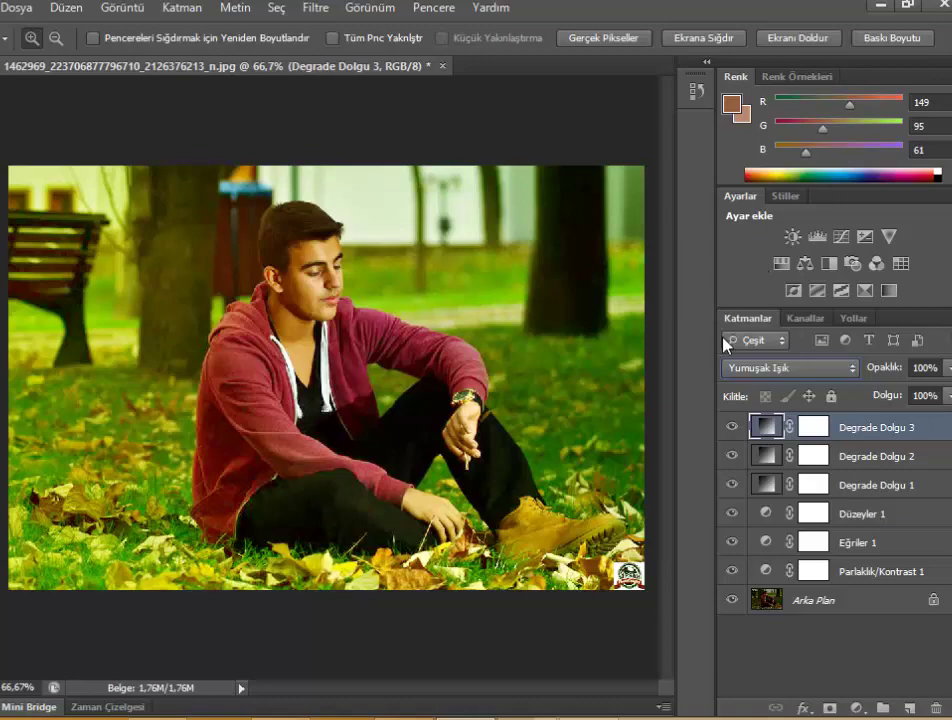
pyautogui.click(856, 707)
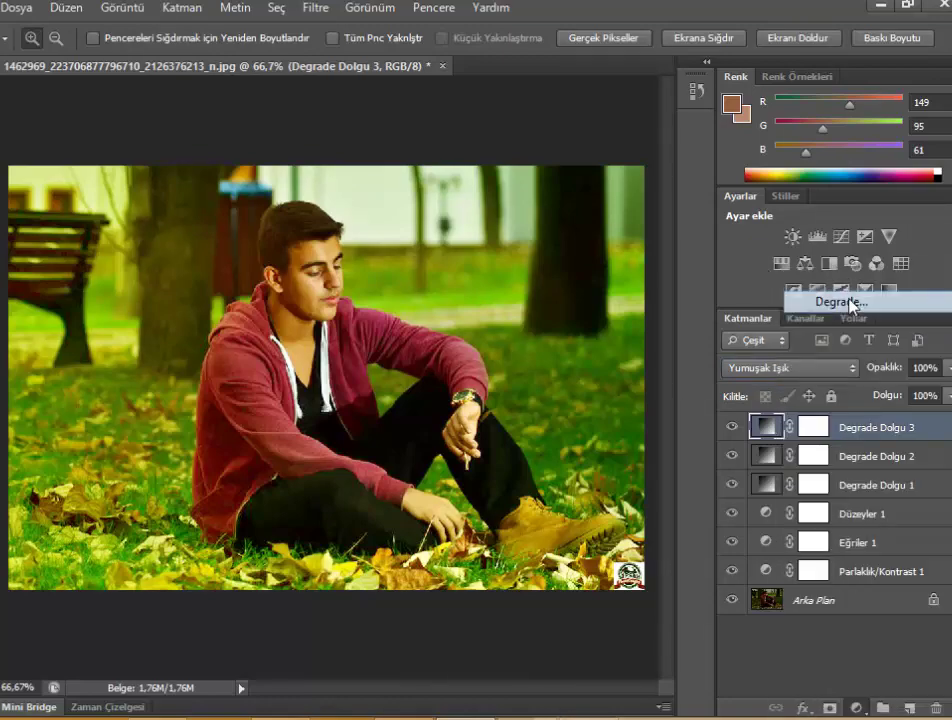
pyautogui.click(830, 301)
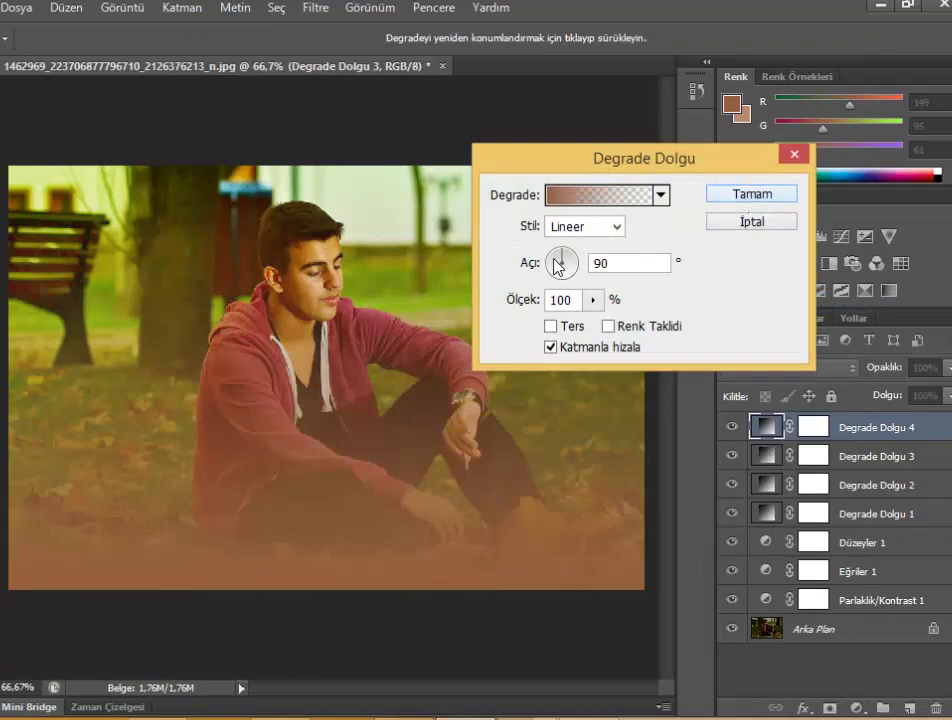
# Angle the new brown gradient at -149.74° and confirm it.
pyautogui.moveTo(557, 265)
pyautogui.mouseDown()
pyautogui.moveTo(573, 267)
pyautogui.moveTo(557, 259)
pyautogui.moveTo(552, 272)
pyautogui.mouseUp()
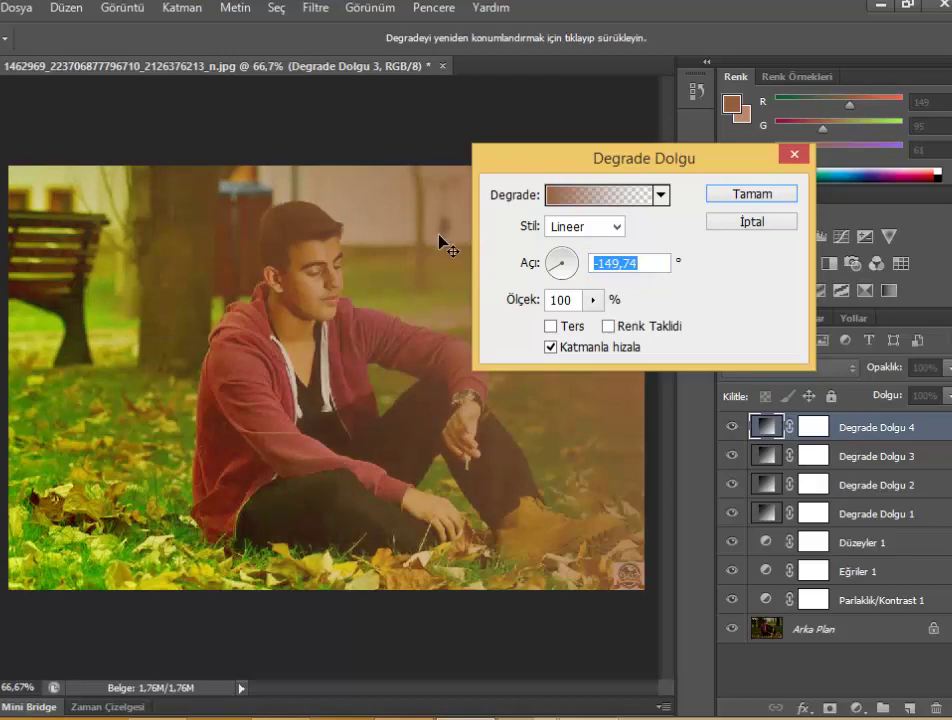
pyautogui.moveTo(540, 158); pyautogui.dragTo(684, 203)
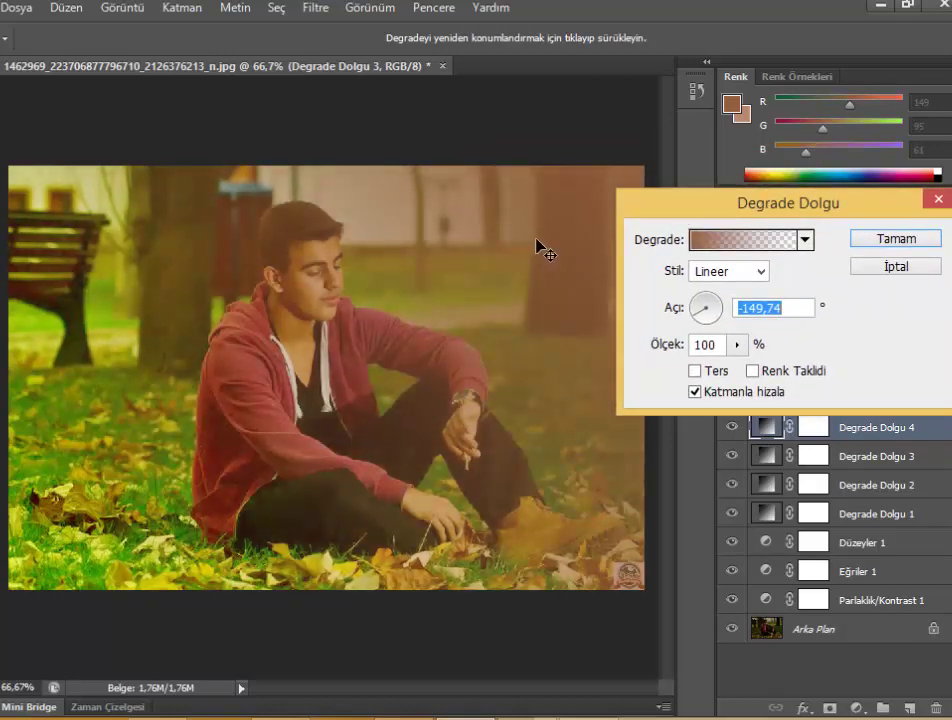
pyautogui.moveTo(714, 222); pyautogui.dragTo(576, 224)
pyautogui.click(724, 243)
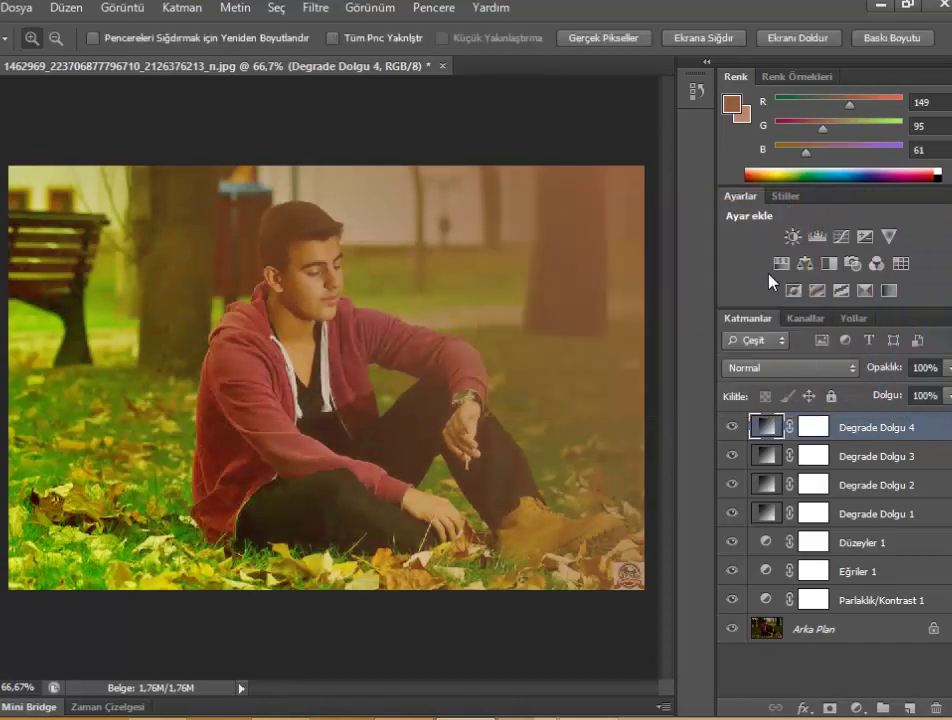
# Blend Degrade Dolgu 4 in Soft Light (Yumuşak Işık).
pyautogui.click(806, 368)
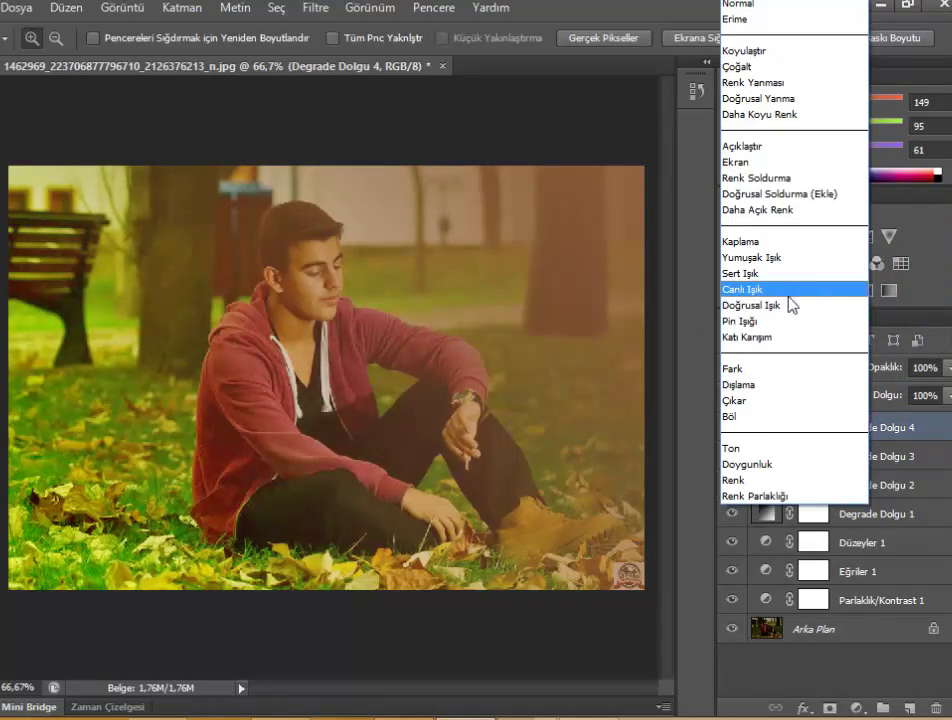
pyautogui.click(780, 257)
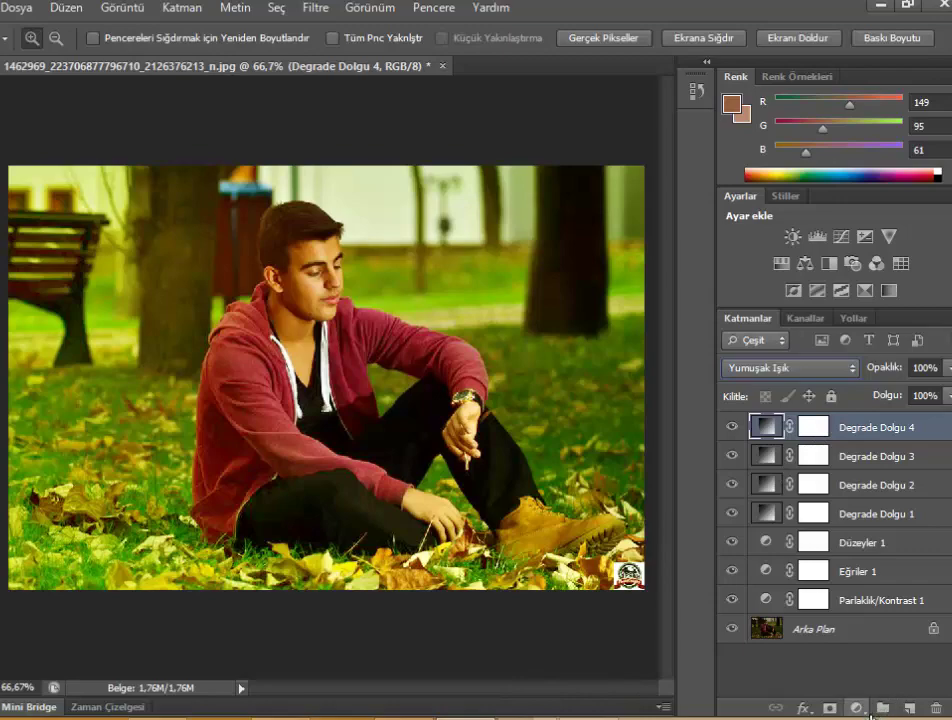
pyautogui.click(857, 708)
# Abandon the pattern fill layer and create a new empty layer instead.
pyautogui.click(880, 327)
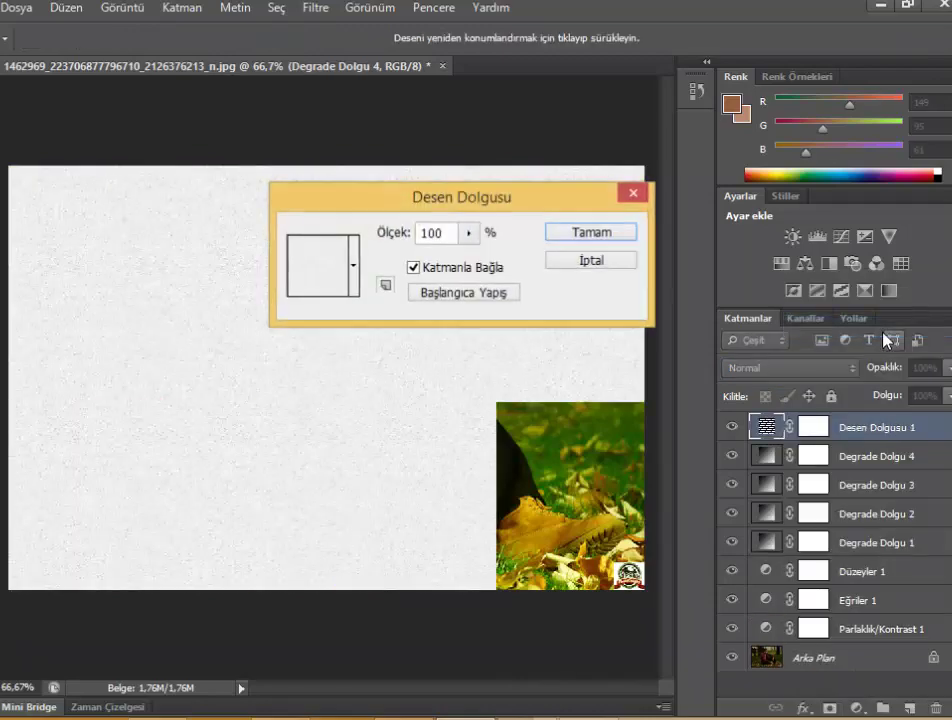
pyautogui.click(355, 266)
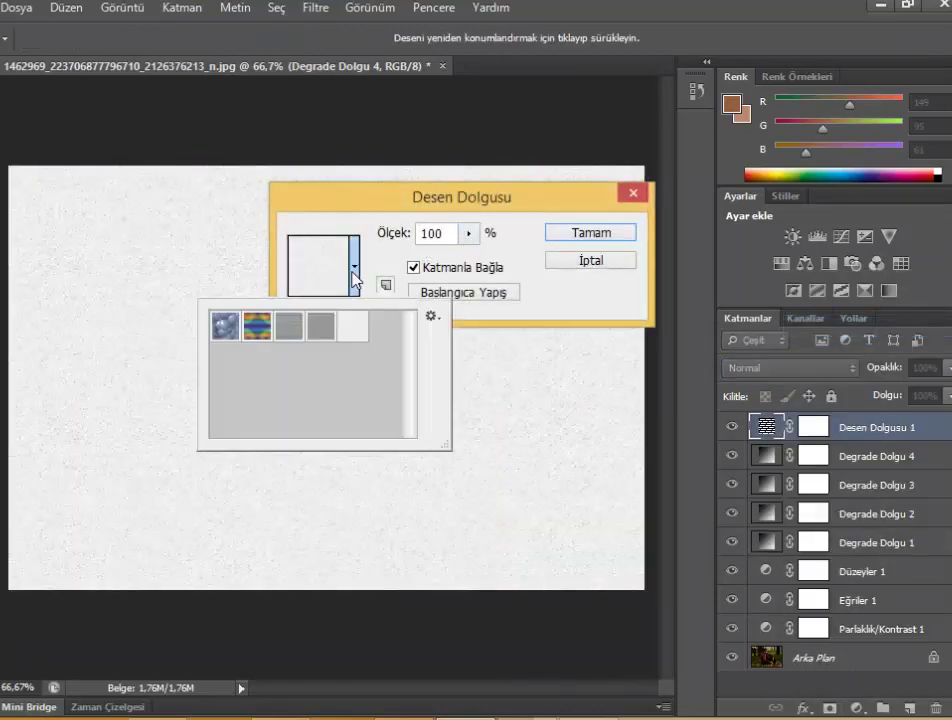
pyautogui.click(355, 266)
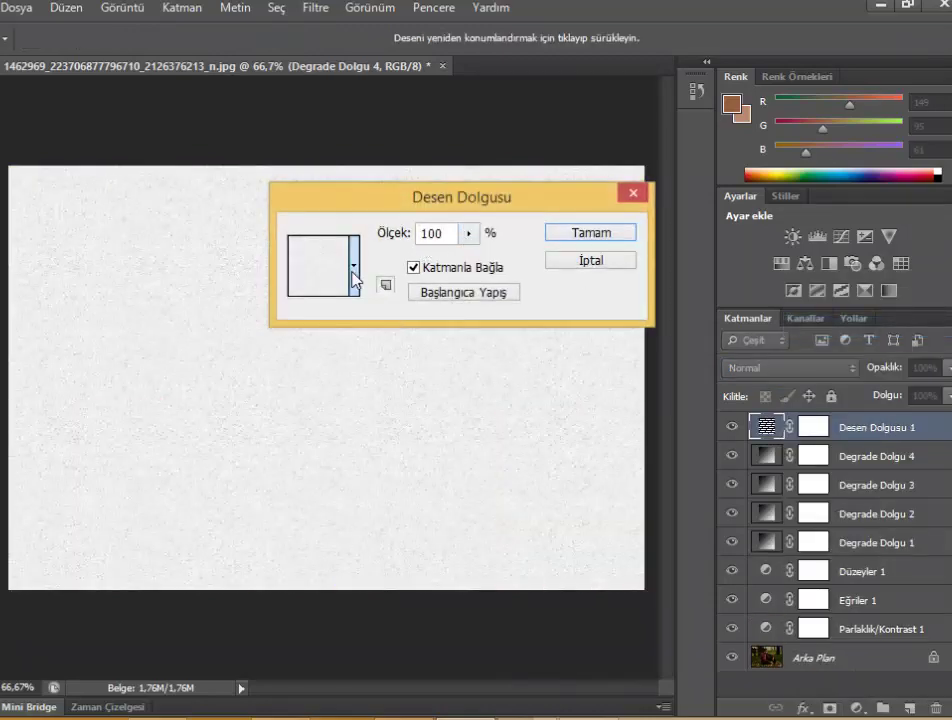
pyautogui.click(606, 268)
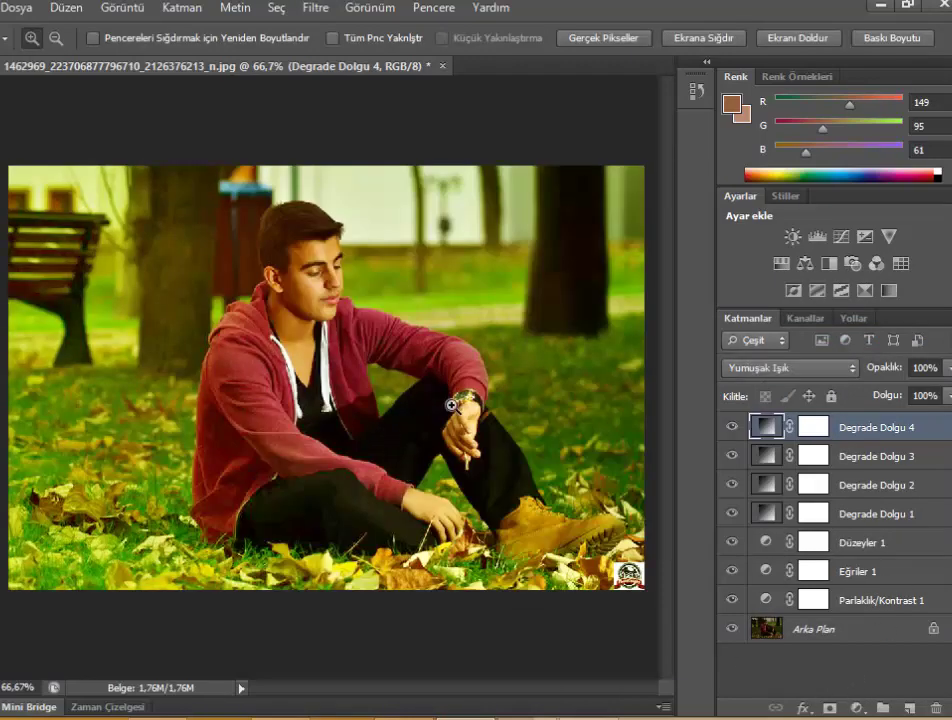
pyautogui.click(909, 708)
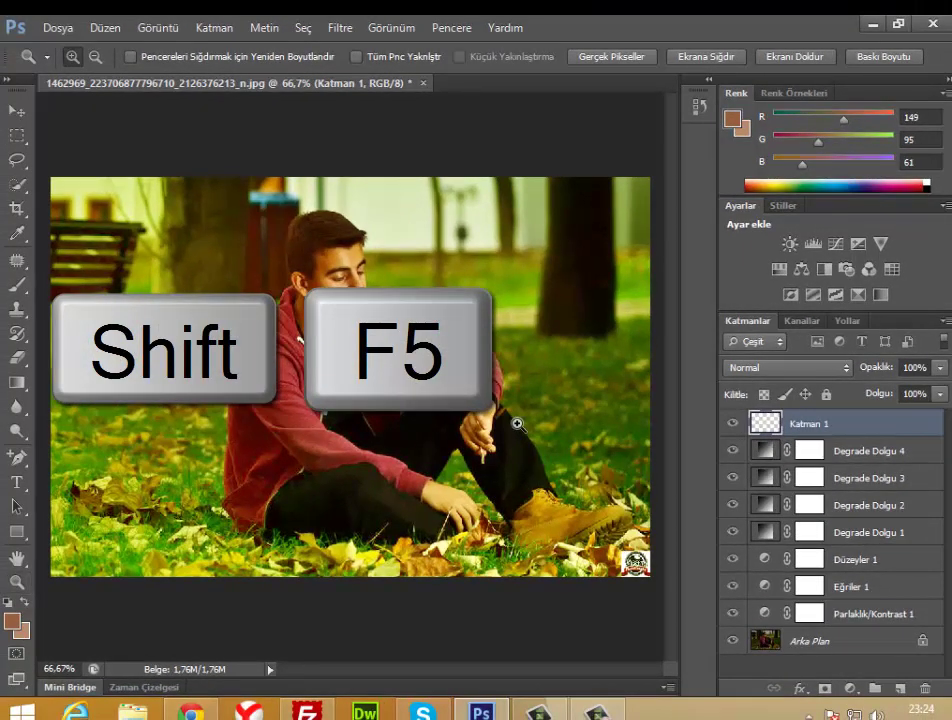
# Open the Fill dialog with Shift+F5 and choose Color as the fill content.
pyautogui.hotkey('shift', 'F5')
pyautogui.click(403, 224)
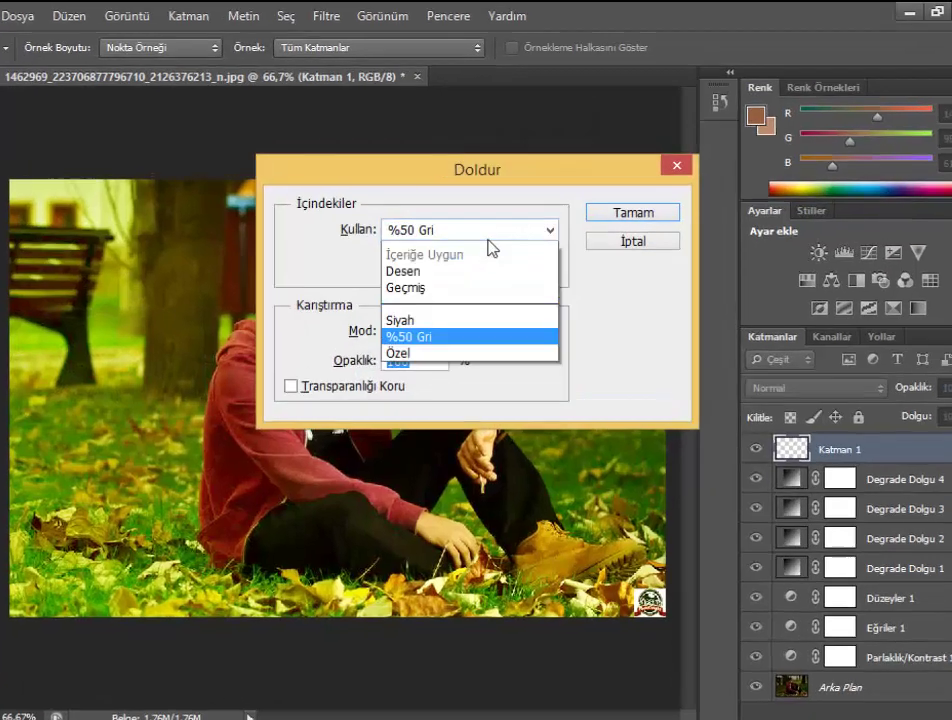
pyautogui.click(420, 375)
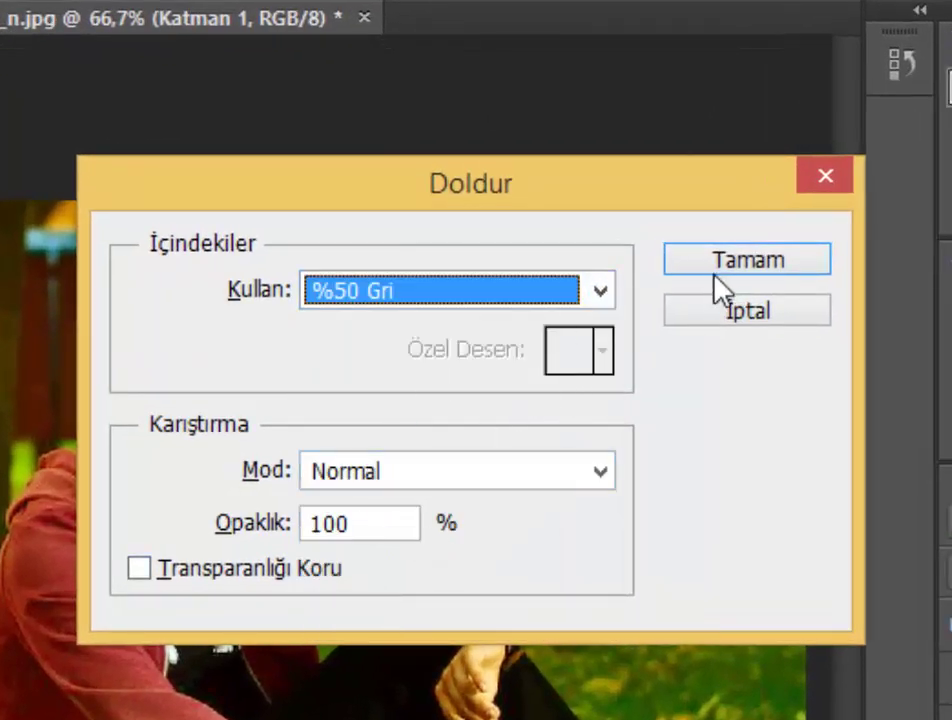
pyautogui.click(590, 292)
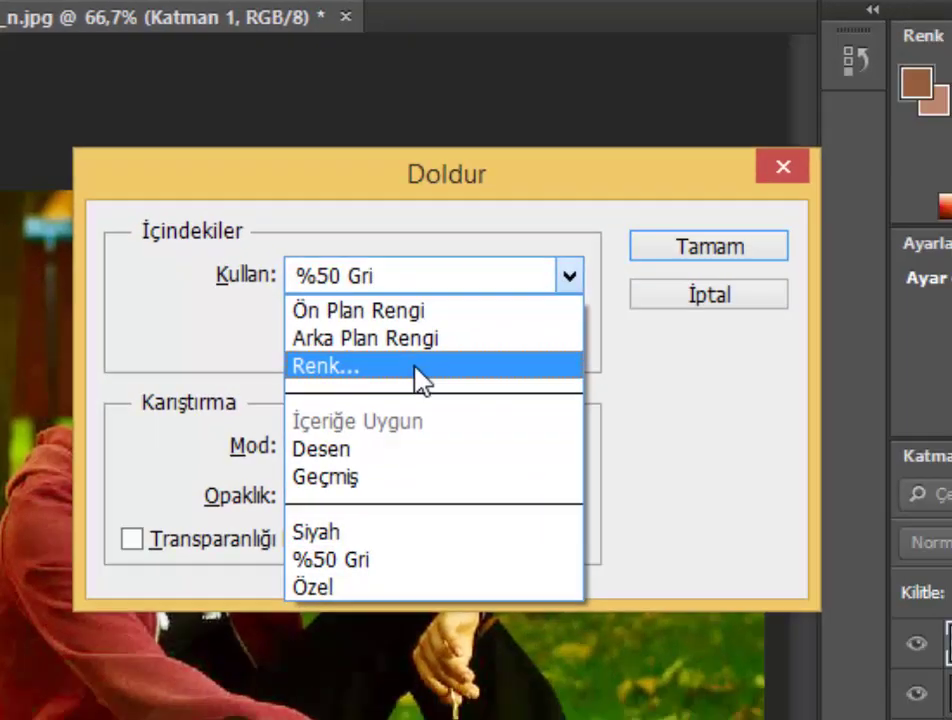
pyautogui.click(445, 383)
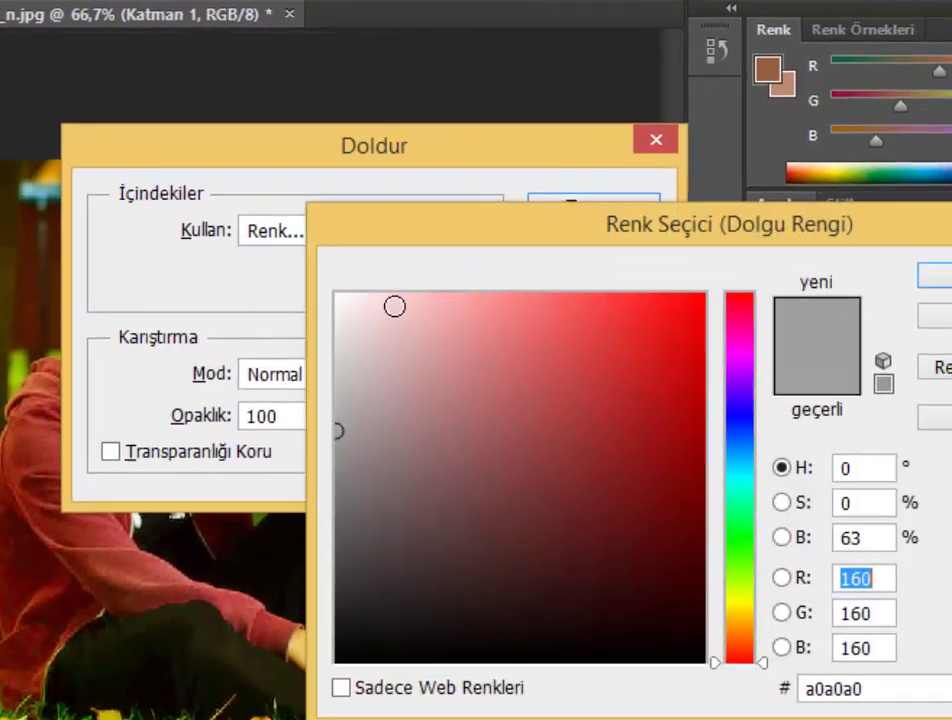
# Pick the olive yellow fill colour b9bf10 in the colour picker.
pyautogui.moveTo(728, 428); pyautogui.dragTo(744, 500)
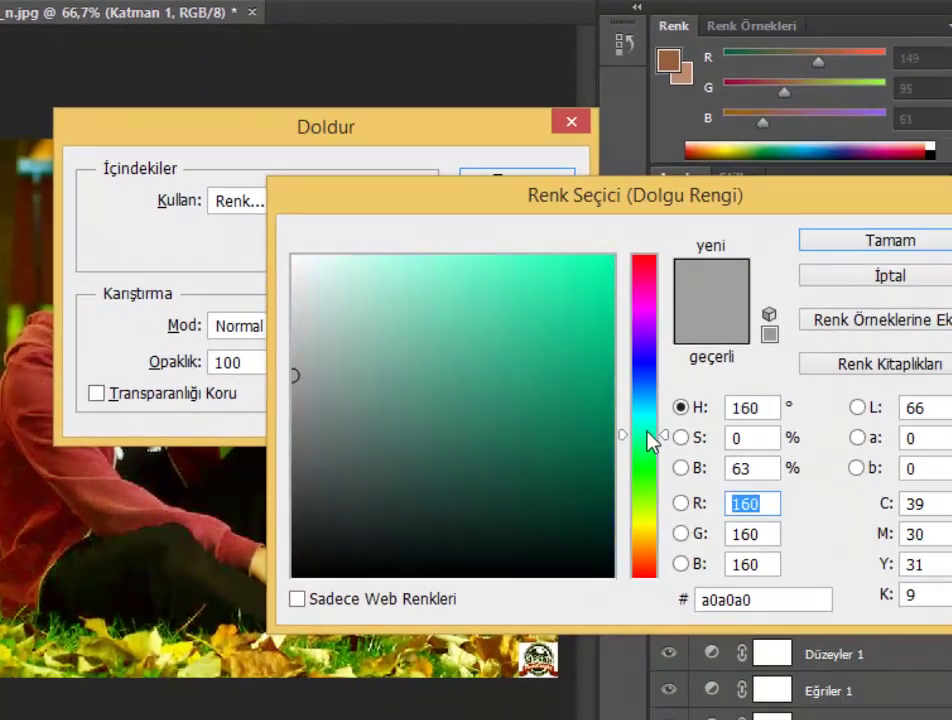
pyautogui.moveTo(648, 440); pyautogui.dragTo(650, 500)
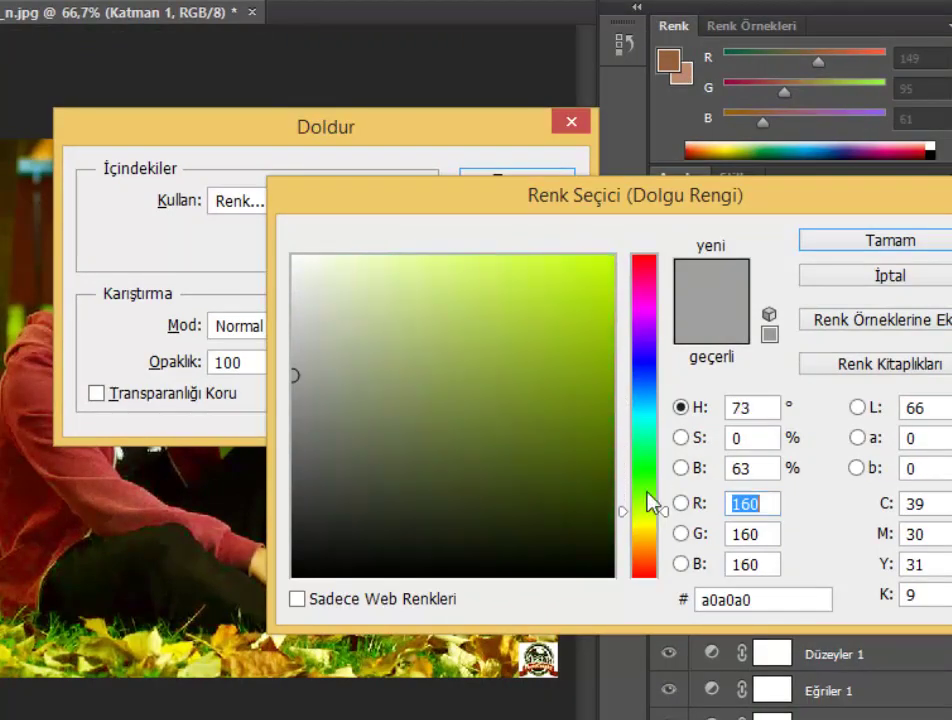
pyautogui.moveTo(609, 361); pyautogui.dragTo(492, 306)
pyautogui.click(575, 316)
pyautogui.moveTo(612, 325); pyautogui.dragTo(602, 283)
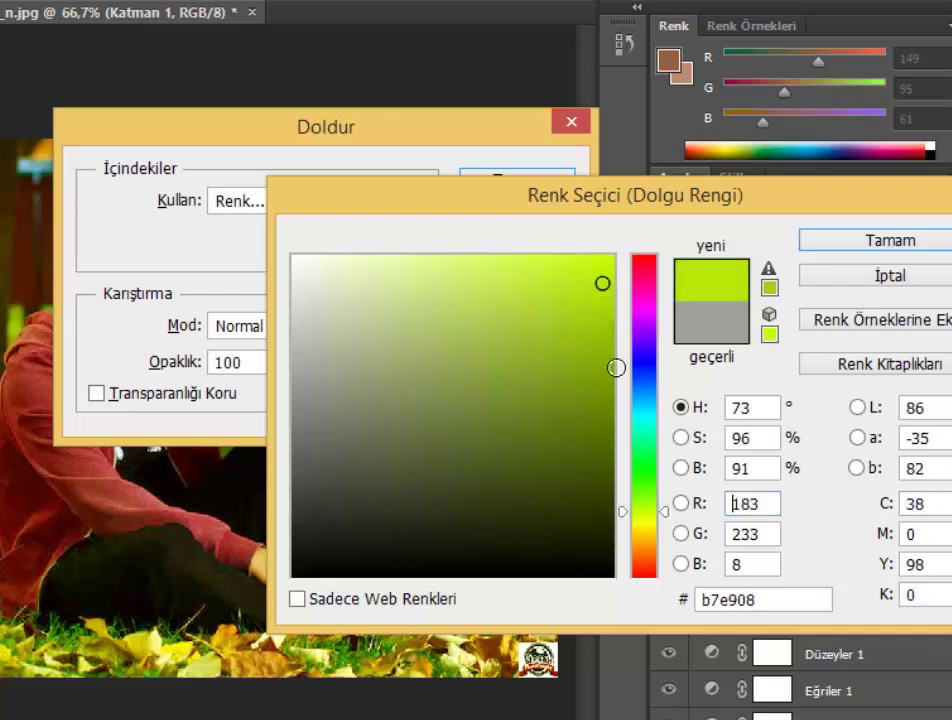
pyautogui.moveTo(645, 505); pyautogui.dragTo(648, 522)
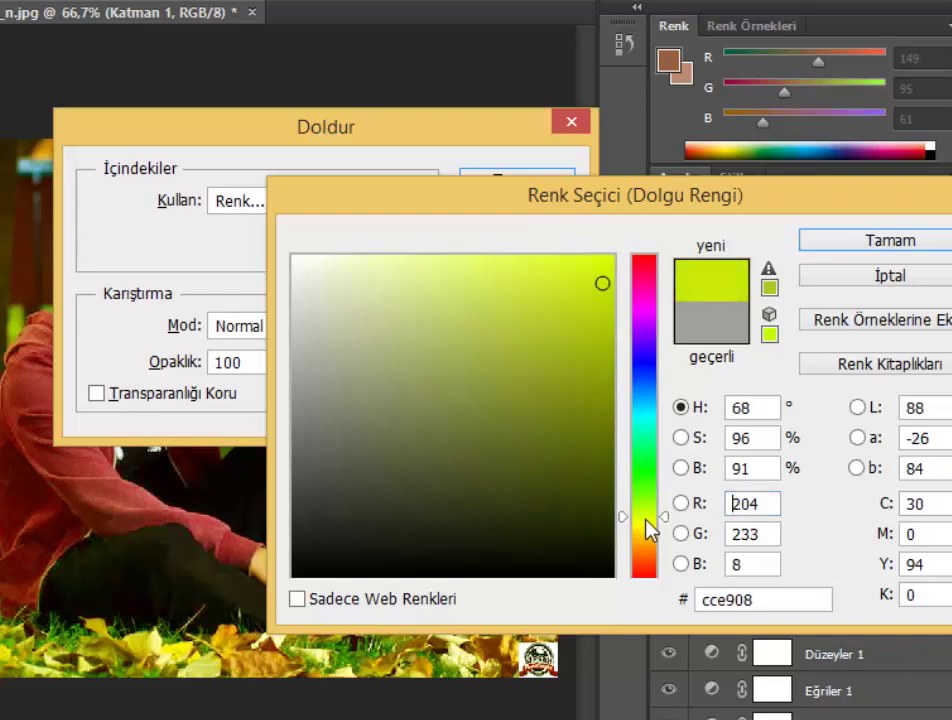
pyautogui.click(566, 313)
pyautogui.click(571, 339)
pyautogui.click(589, 335)
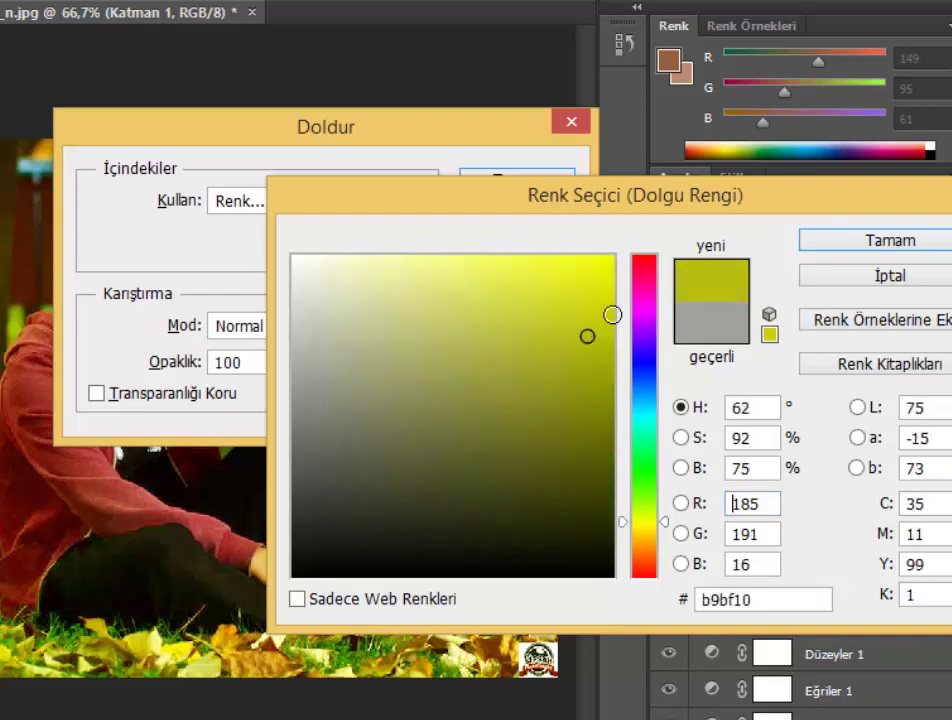
pyautogui.click(826, 244)
# Fill Katman 1 with the olive yellow and blend it in Soft Light.
pyautogui.click(516, 182)
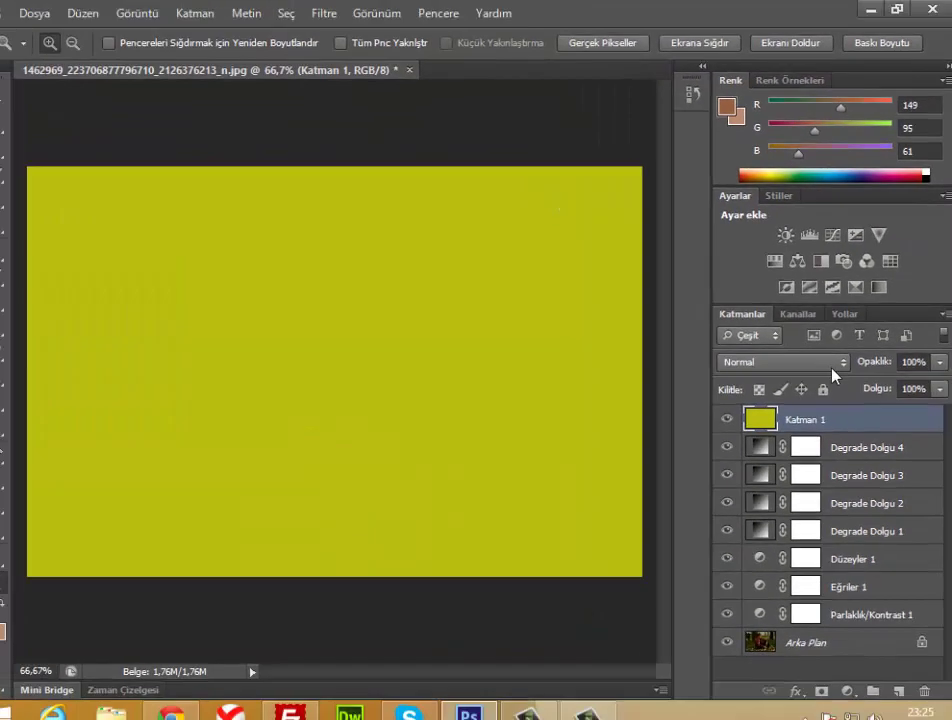
pyautogui.click(752, 365)
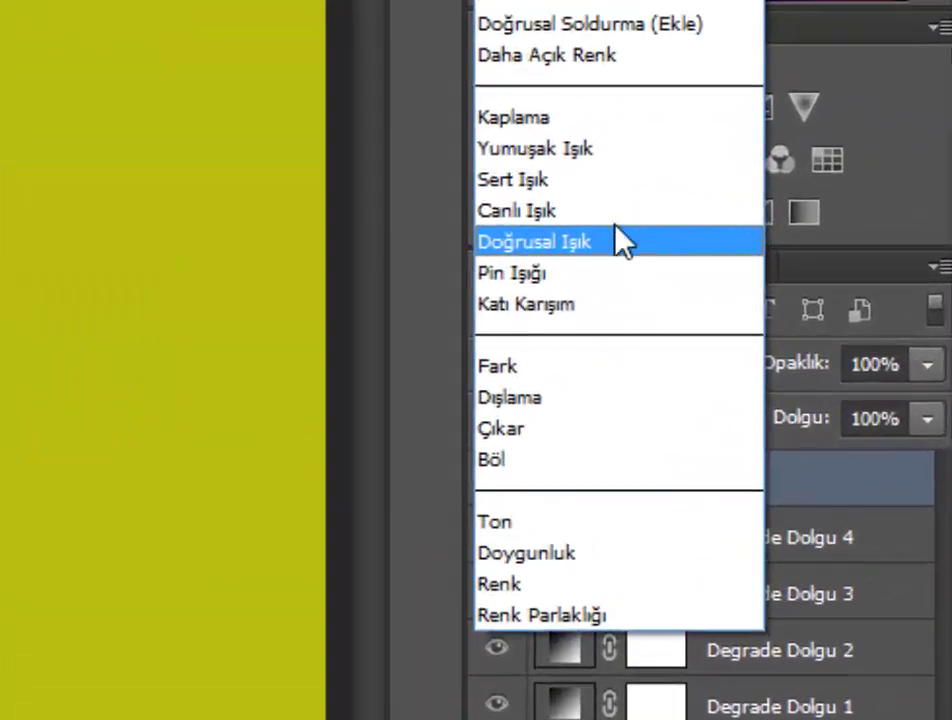
pyautogui.click(655, 208)
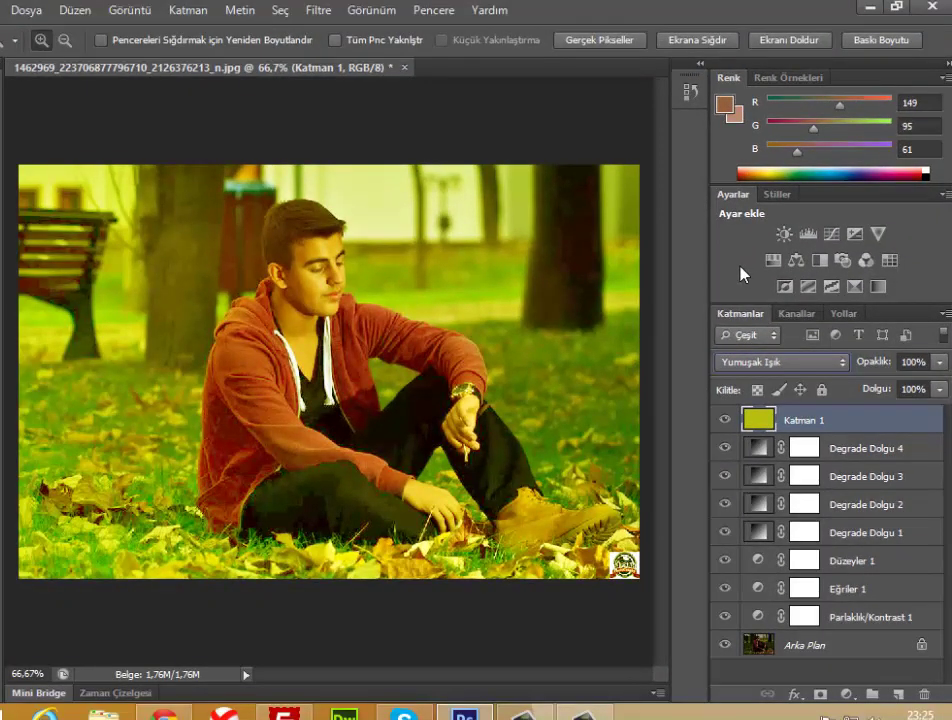
# Set Katman 1's blend mode to Yumuşak Işık (Soft Light).
pyautogui.scroll(-1, 745, 362)
pyautogui.scroll(1, 745, 362)
pyautogui.scroll(-1, 745, 365)
pyautogui.scroll(-1, 745, 365)
pyautogui.scroll(1, 745, 365)
pyautogui.scroll(1, 745, 365)
pyautogui.scroll(-1, 745, 365)
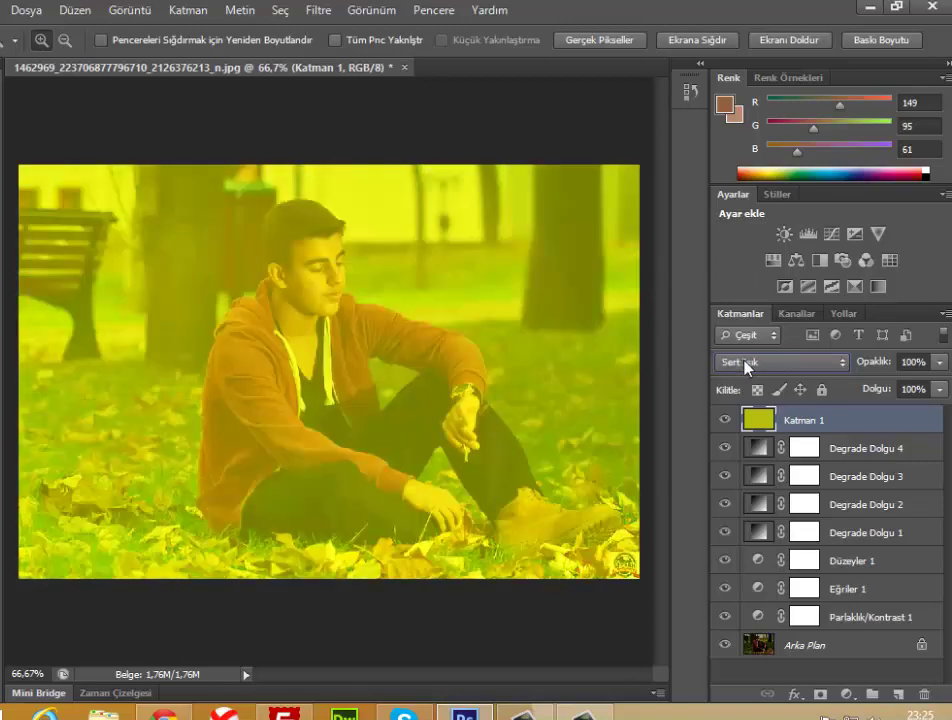
pyautogui.scroll(-1, 745, 365)
pyautogui.scroll(-1, 745, 365)
pyautogui.scroll(-2, 745, 365)
pyautogui.scroll(-1, 745, 365)
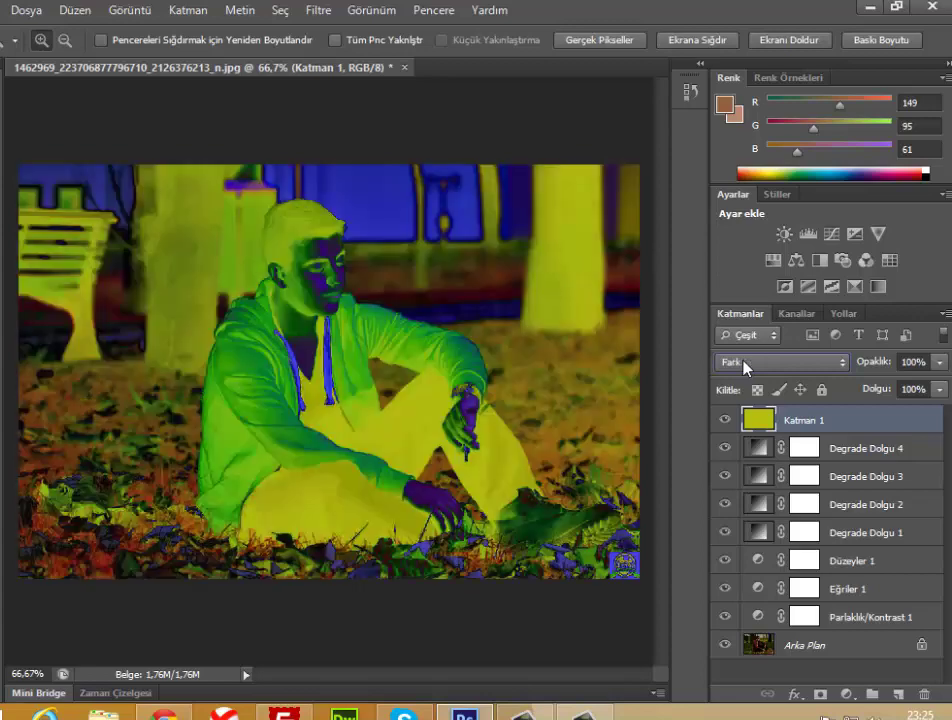
pyautogui.scroll(-1, 745, 365)
pyautogui.scroll(-1, 745, 365)
pyautogui.scroll(-1, 745, 365)
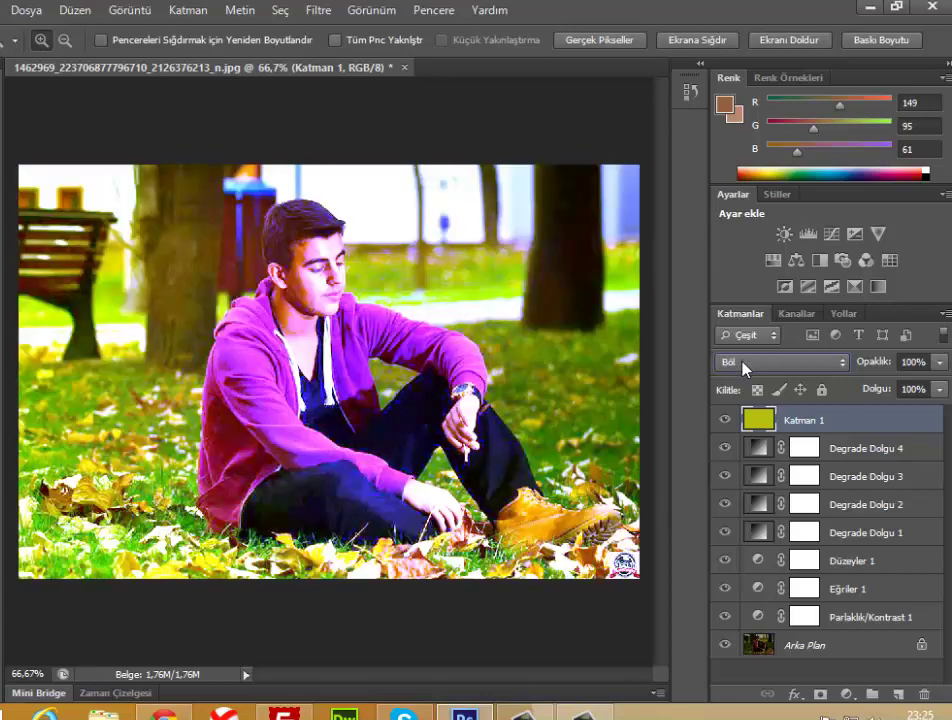
pyautogui.scroll(-1, 745, 365)
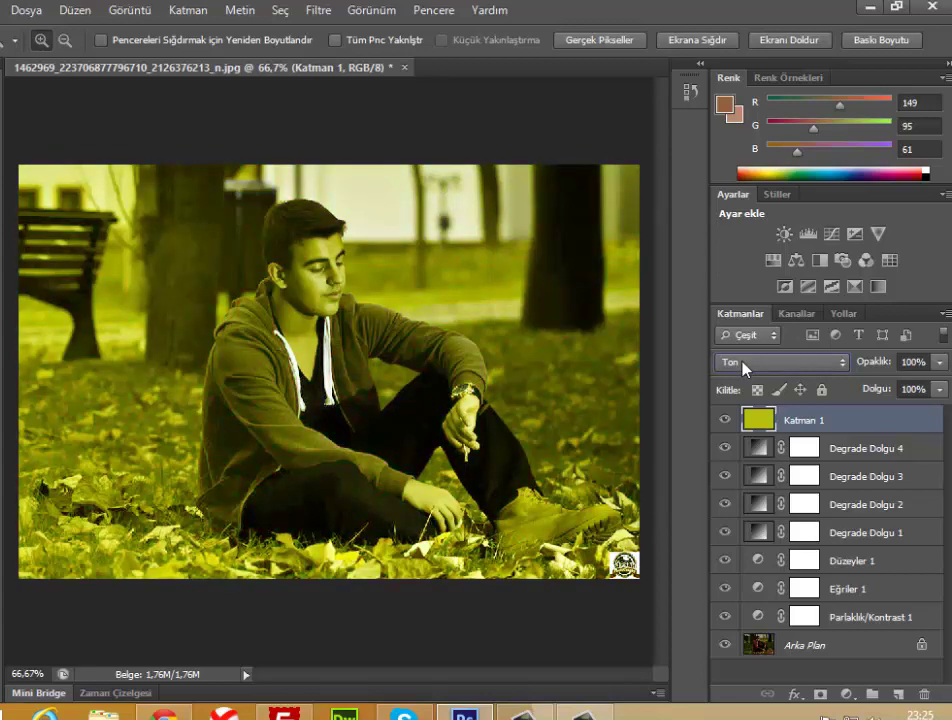
pyautogui.scroll(-1, 745, 365)
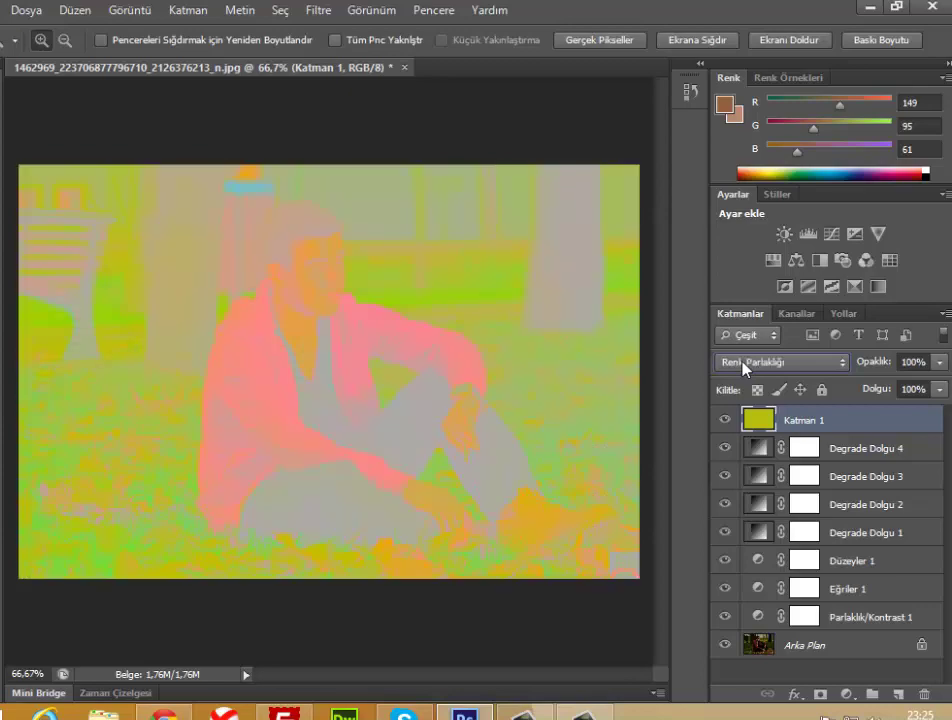
pyautogui.scroll(4, 745, 365)
pyautogui.scroll(1, 745, 365)
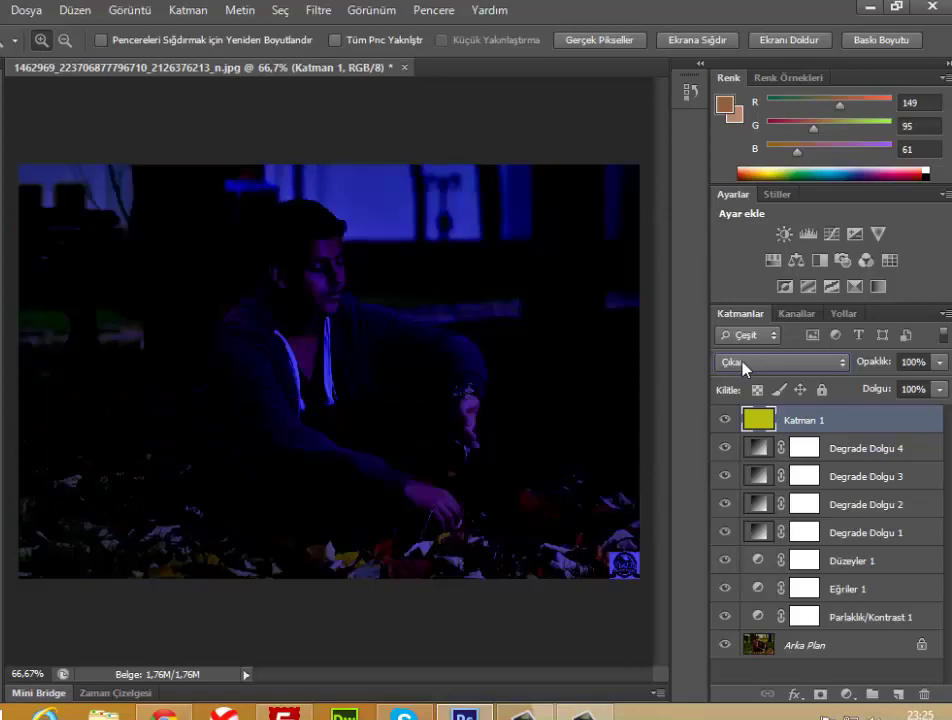
pyautogui.scroll(1, 745, 365)
pyautogui.scroll(2, 745, 365)
pyautogui.scroll(1, 745, 365)
pyautogui.scroll(1, 745, 365)
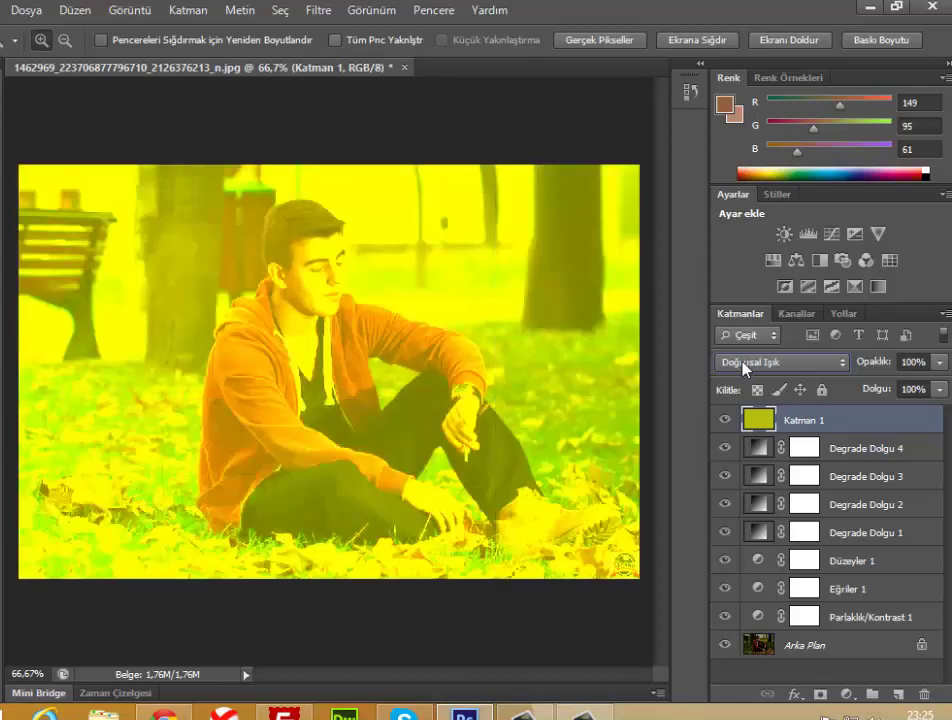
pyautogui.click(745, 365)
pyautogui.click(815, 238)
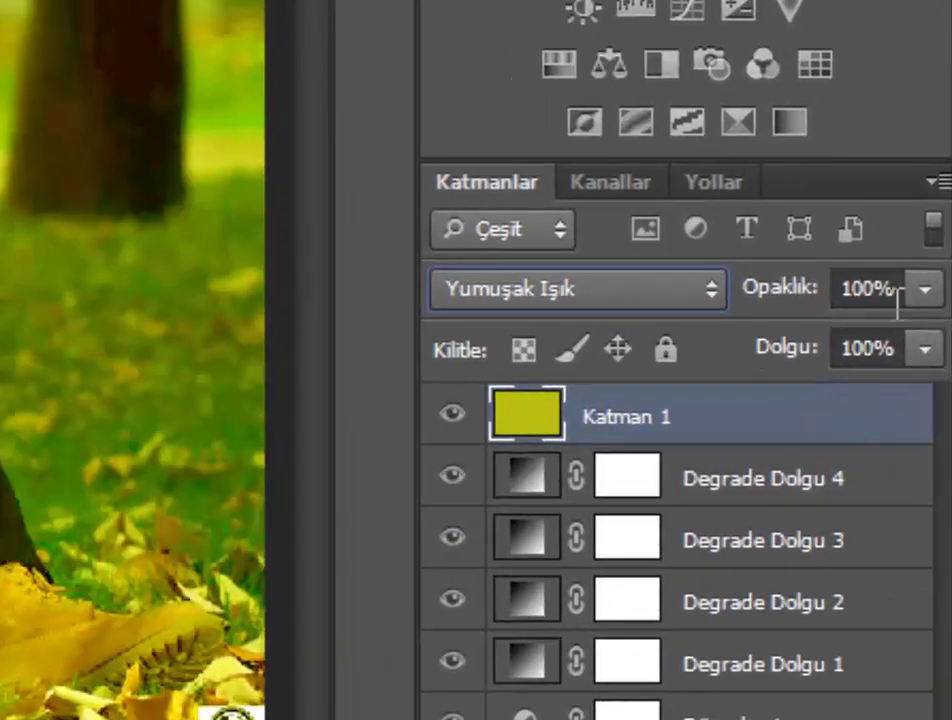
# Lower Katman 1's opacity to 18% and zoom in to 200% on the man's face.
pyautogui.click(915, 357)
pyautogui.click(921, 320)
pyautogui.moveTo(921, 378); pyautogui.dragTo(868, 375)
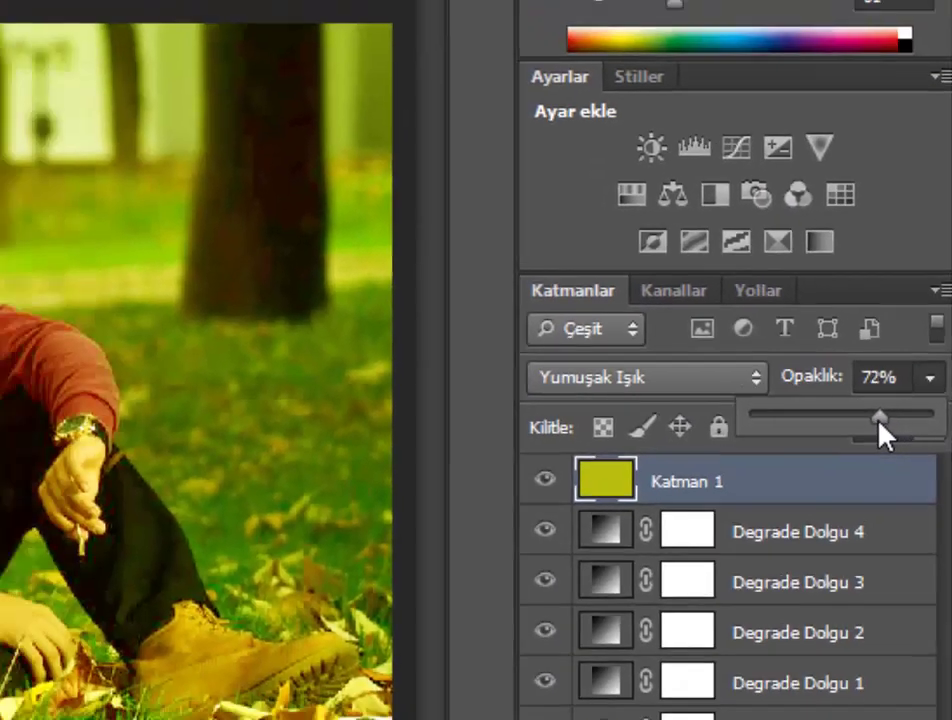
pyautogui.moveTo(860, 442); pyautogui.dragTo(897, 415)
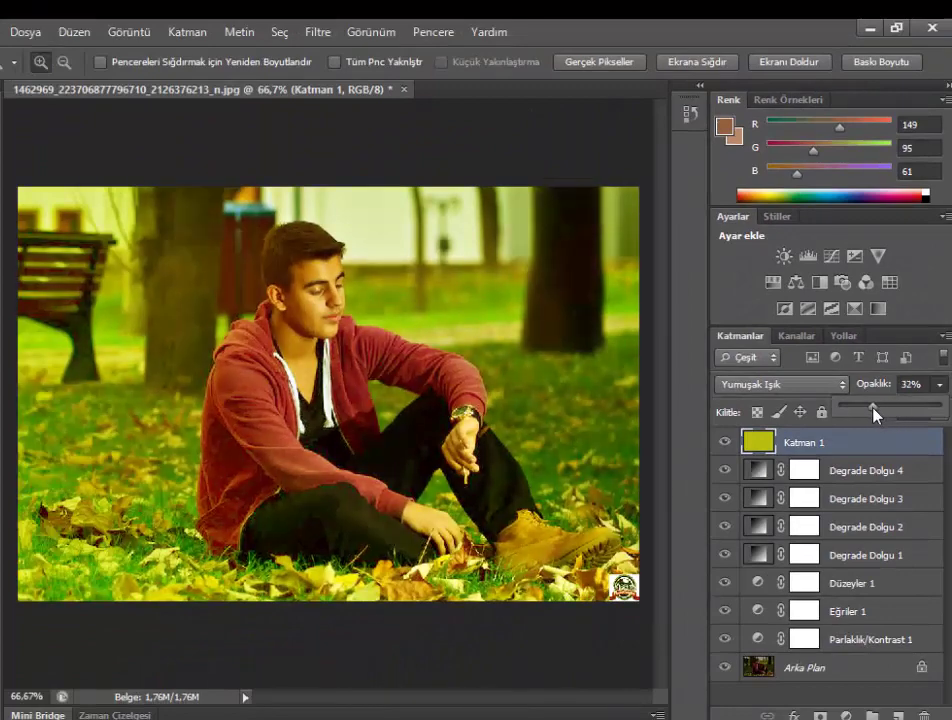
pyautogui.moveTo(875, 414); pyautogui.dragTo(859, 416)
pyautogui.click(940, 386)
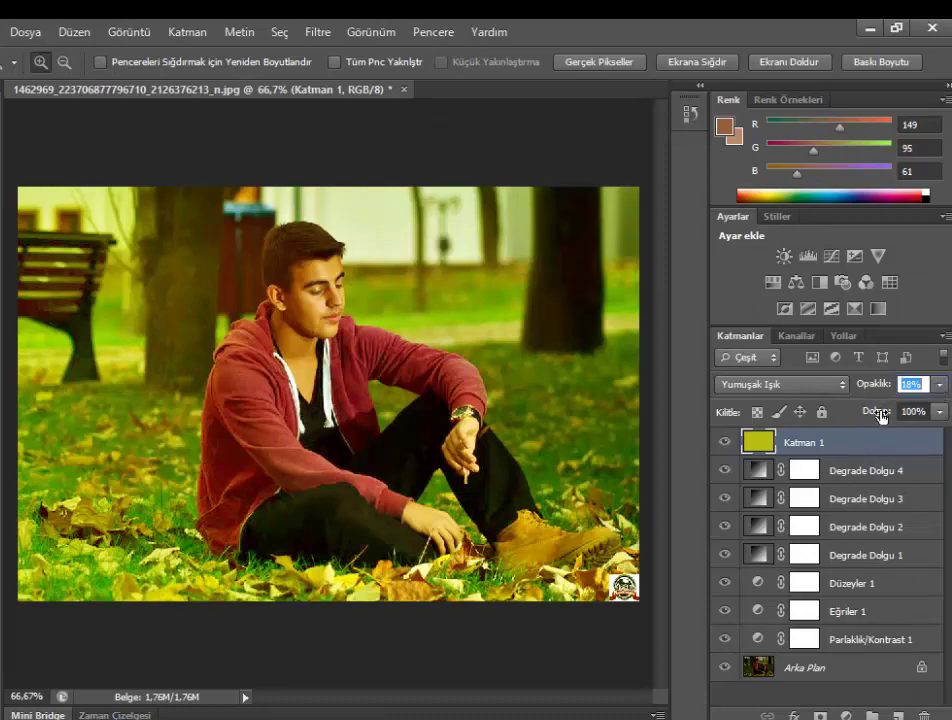
pyautogui.click(300, 320)
pyautogui.click(323, 319)
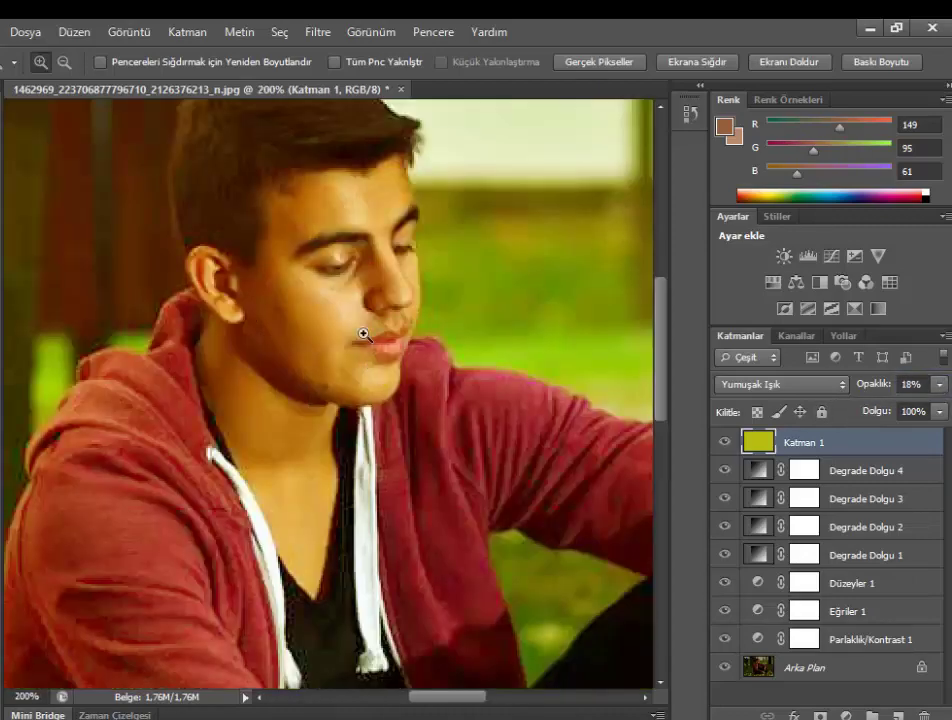
# Zoom back out to the whole photo and add a new Gradient fill layer.
pyautogui.keyDown('alt'); pyautogui.click(362, 336); pyautogui.keyUp('alt')
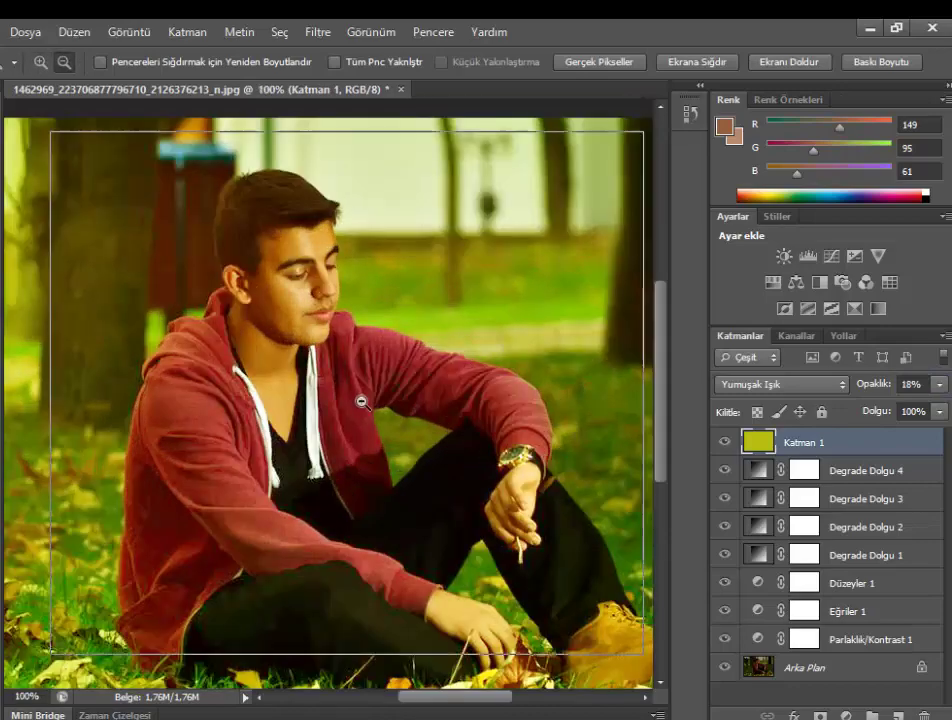
pyautogui.keyDown('alt'); pyautogui.click(362, 402); pyautogui.keyUp('alt')
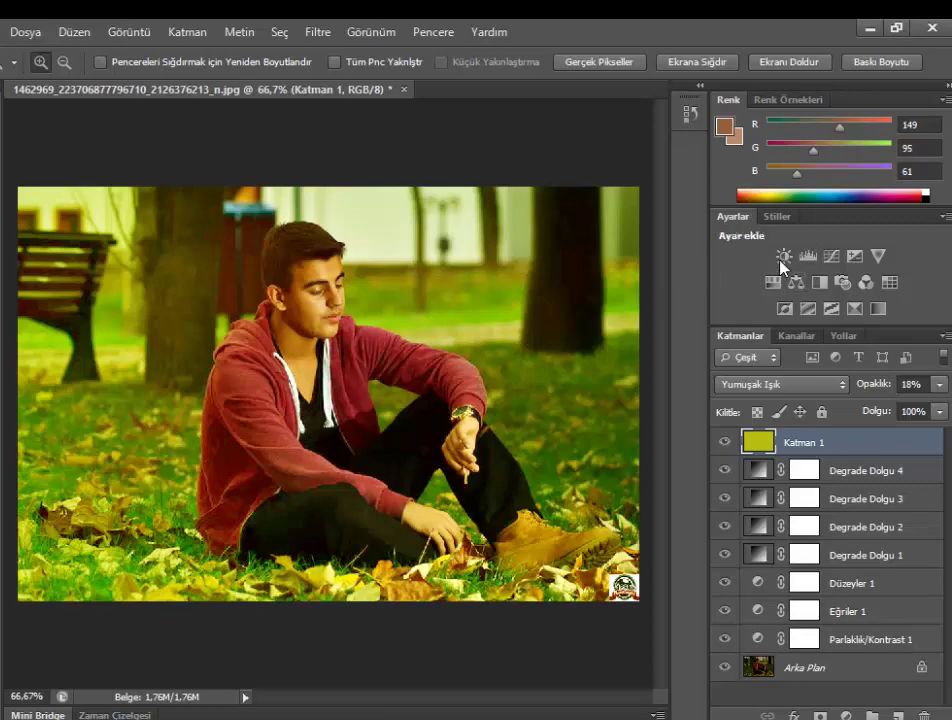
pyautogui.click(846, 715)
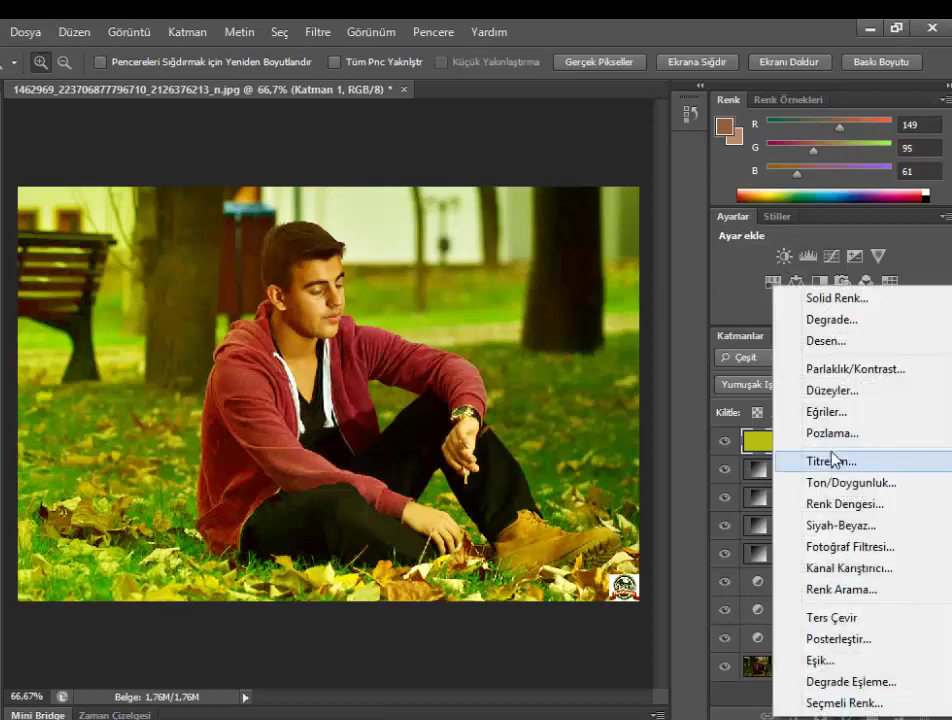
pyautogui.click(840, 321)
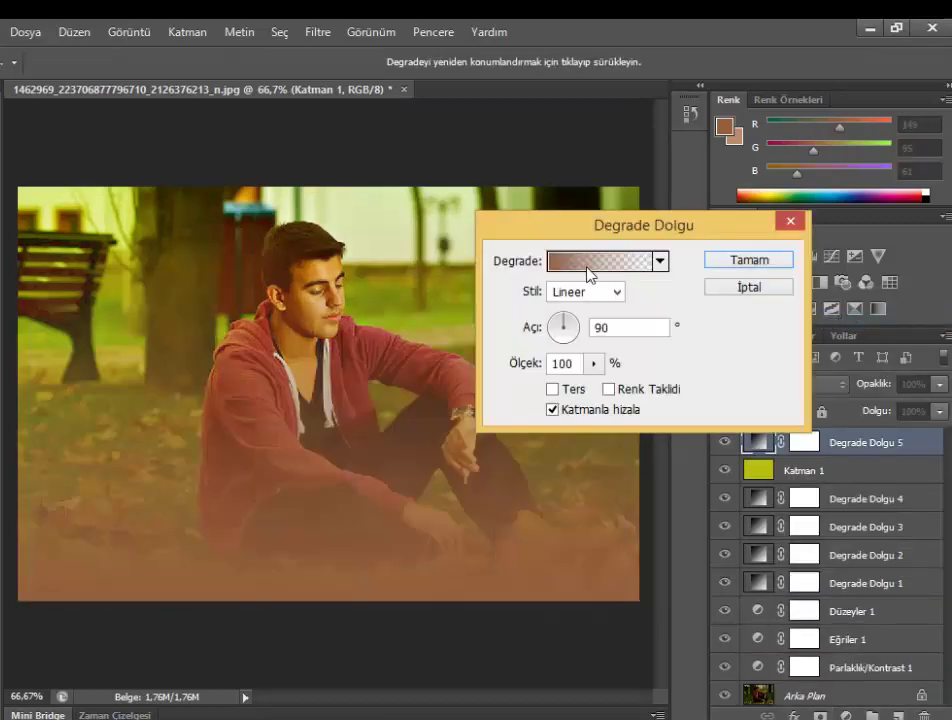
# Make the gradient's left stop teal 0d95a5, fading to transparent, and apply it.
pyautogui.click(588, 272)
pyautogui.doubleClick(274, 434)
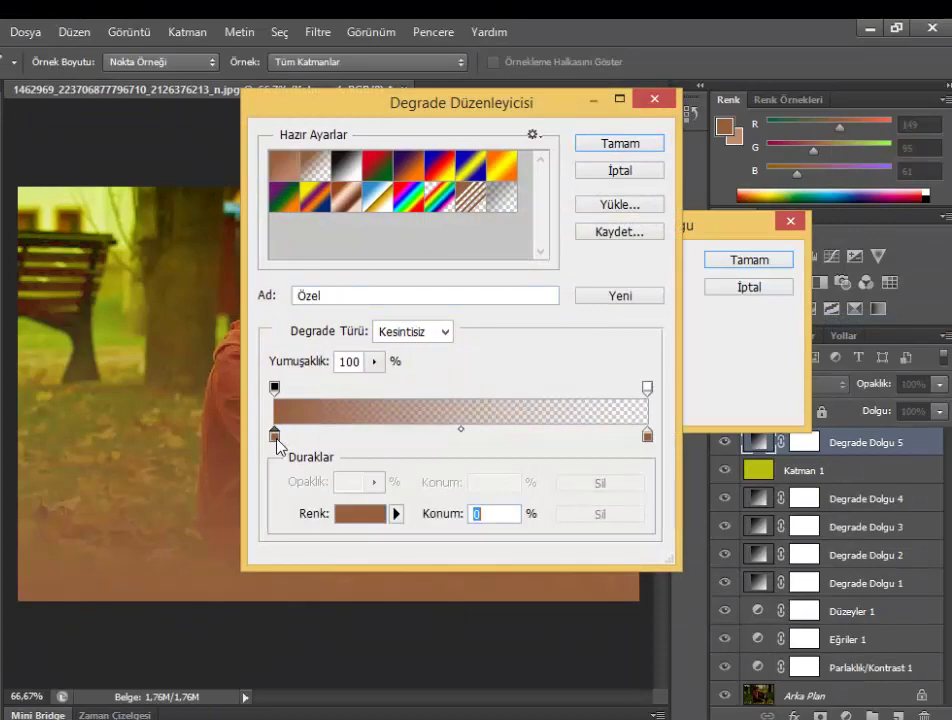
pyautogui.moveTo(692, 400); pyautogui.dragTo(692, 396)
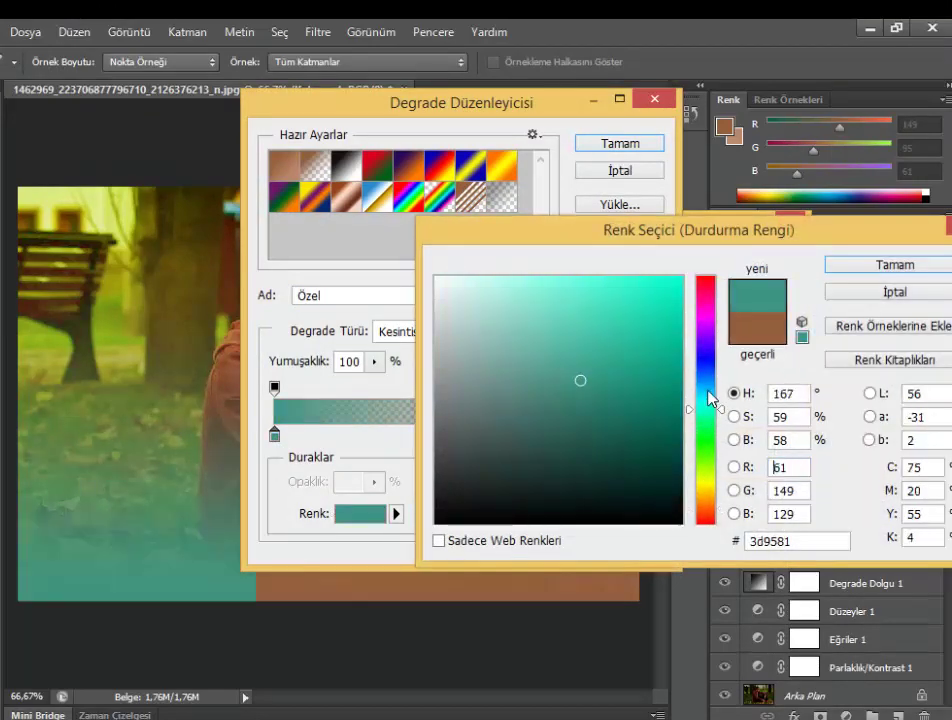
pyautogui.click(662, 363)
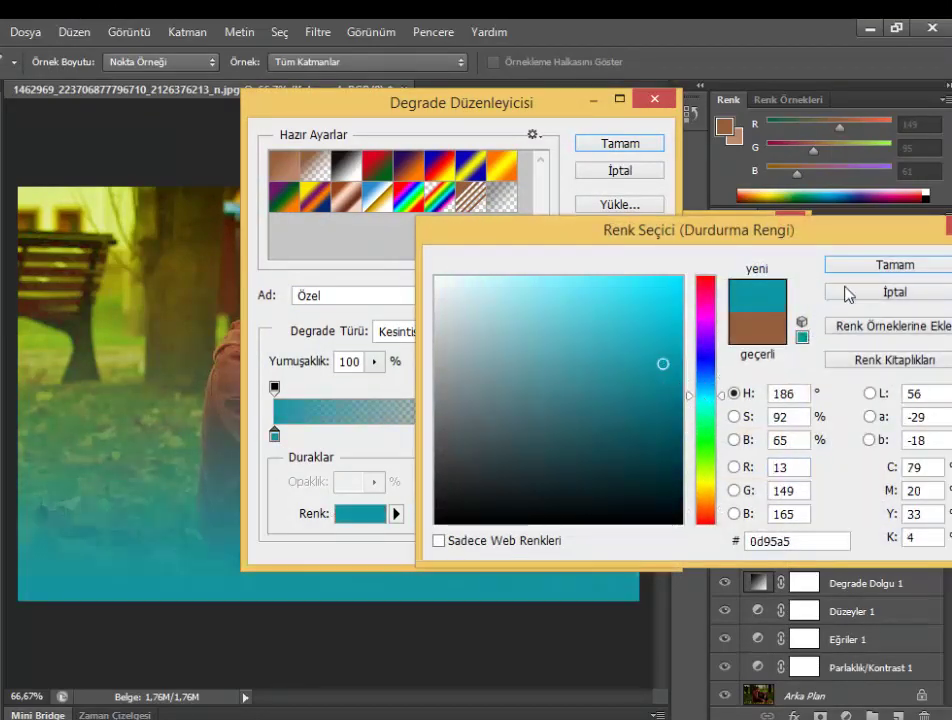
pyautogui.click(895, 264)
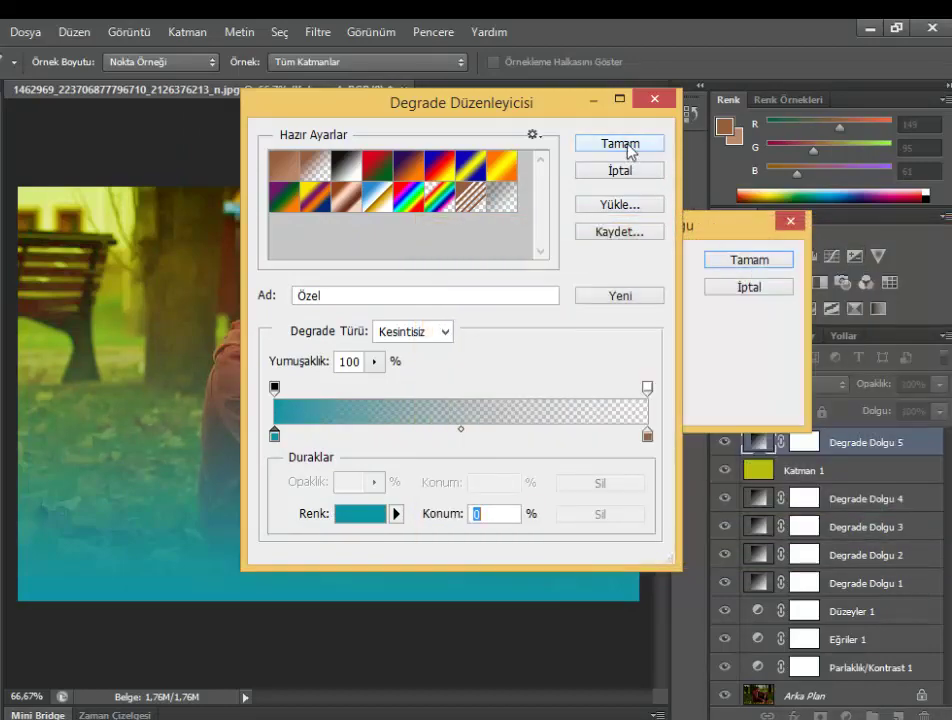
pyautogui.click(620, 144)
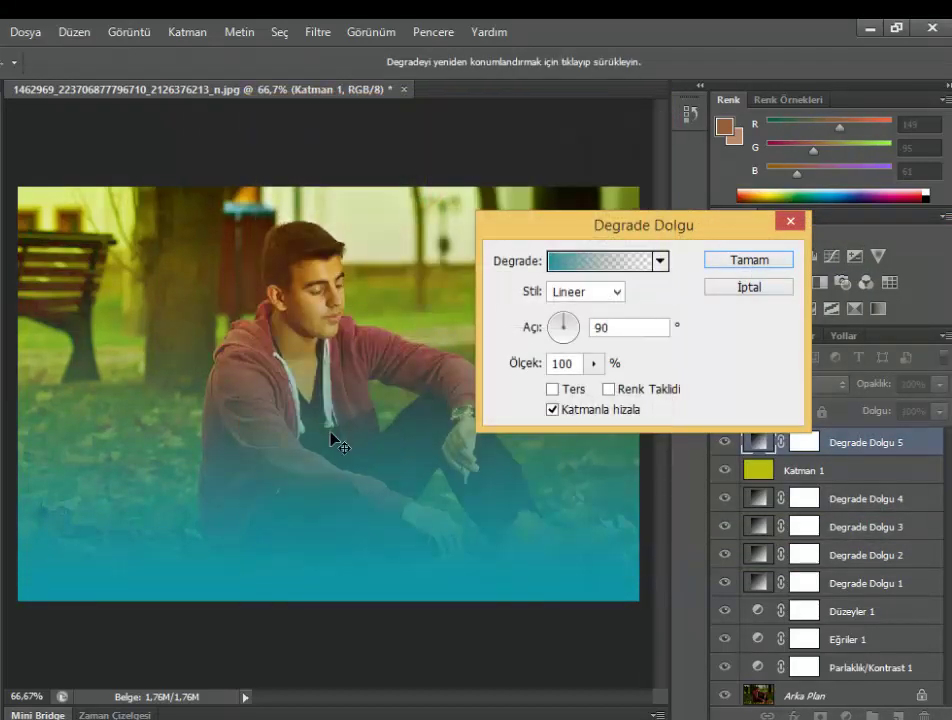
# Rotate and reposition the teal gradient, ending at an angle of -85,24°.
pyautogui.moveTo(570, 330)
pyautogui.mouseDown()
pyautogui.moveTo(576, 345)
pyautogui.moveTo(553, 343)
pyautogui.moveTo(563, 342)
pyautogui.mouseUp()
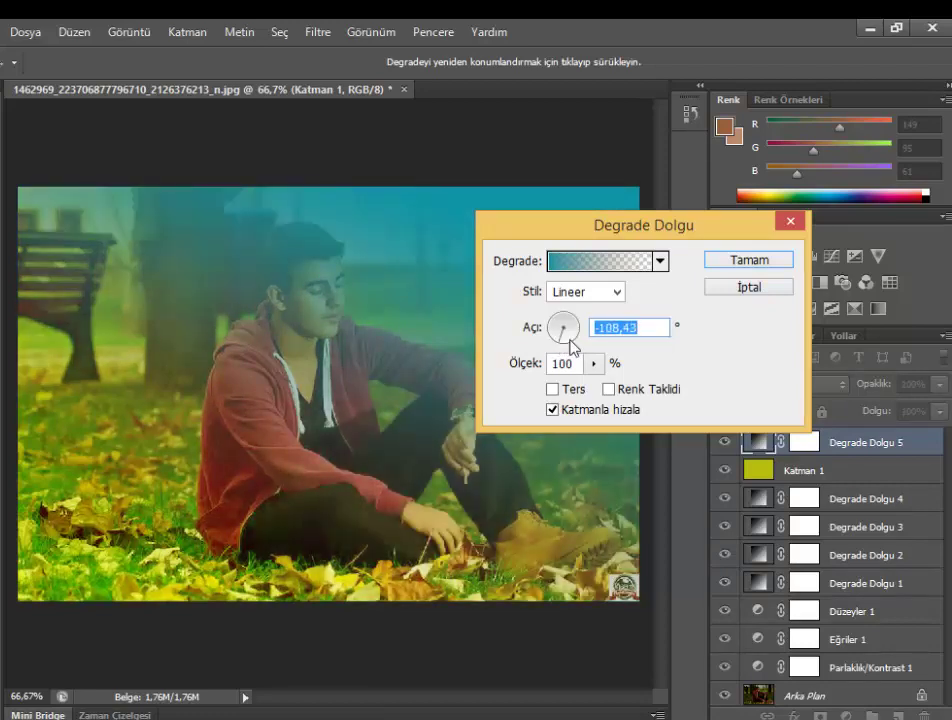
pyautogui.moveTo(564, 343); pyautogui.dragTo(560, 348)
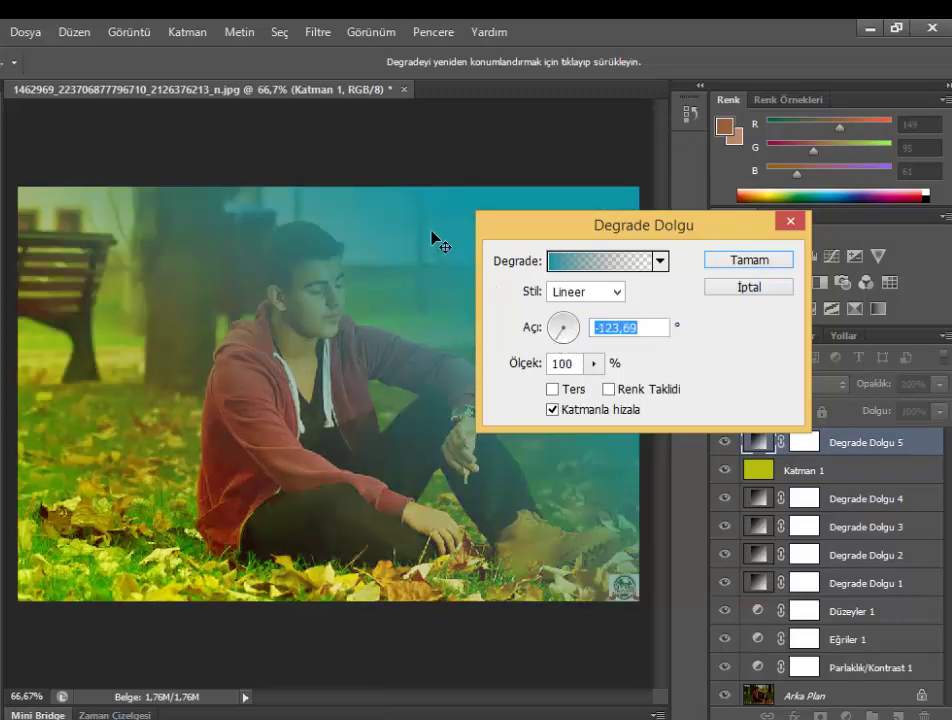
pyautogui.moveTo(378, 230)
pyautogui.mouseDown()
pyautogui.moveTo(202, 251)
pyautogui.moveTo(376, 251)
pyautogui.mouseUp()
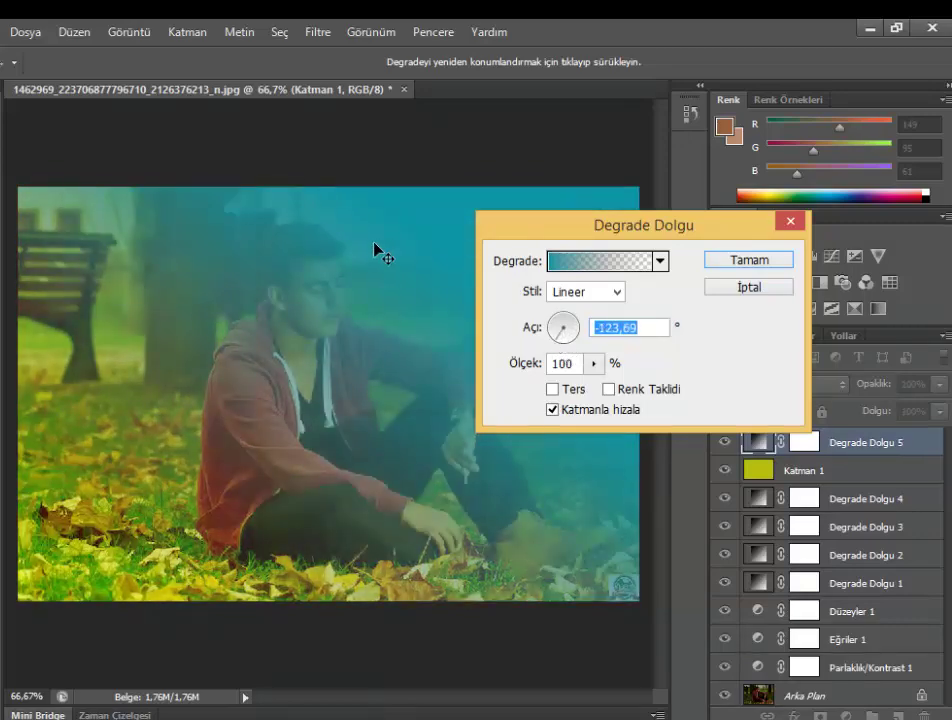
pyautogui.moveTo(562, 340); pyautogui.dragTo(566, 345)
# Compare the Radyal, Açı and Yansımış gradient styles on the photo.
pyautogui.click(578, 292)
pyautogui.click(566, 327)
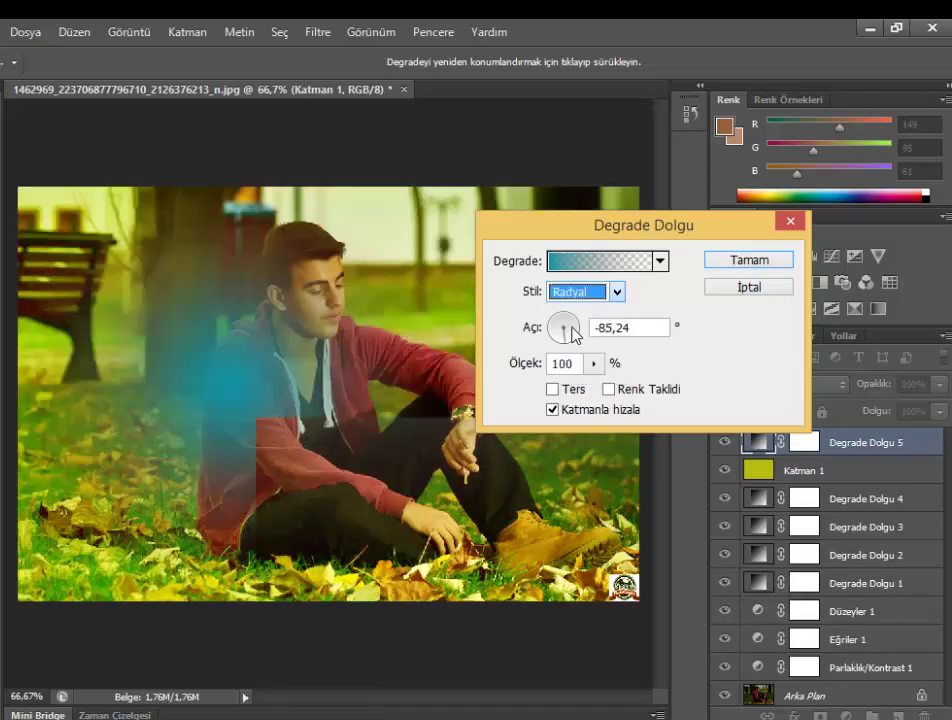
pyautogui.click(583, 291)
pyautogui.click(572, 344)
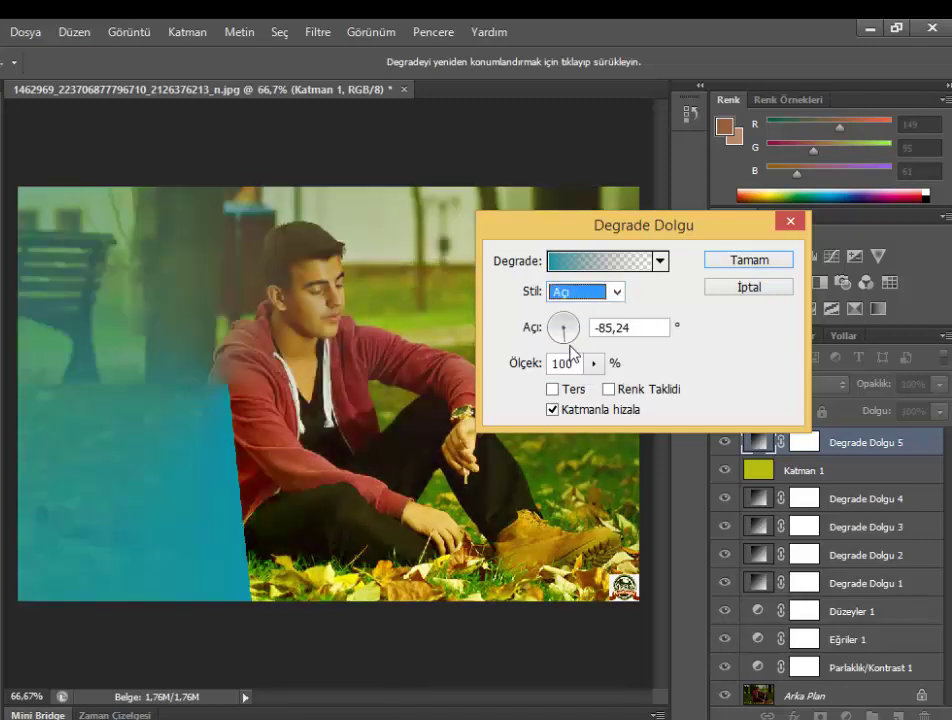
pyautogui.click(575, 292)
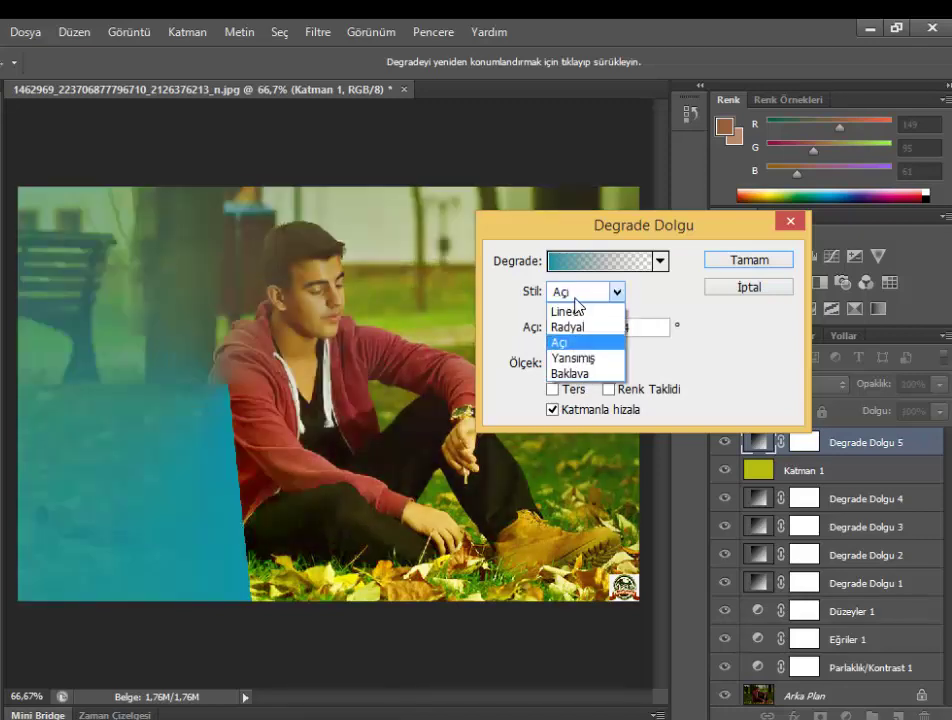
pyautogui.click(578, 357)
pyautogui.click(575, 292)
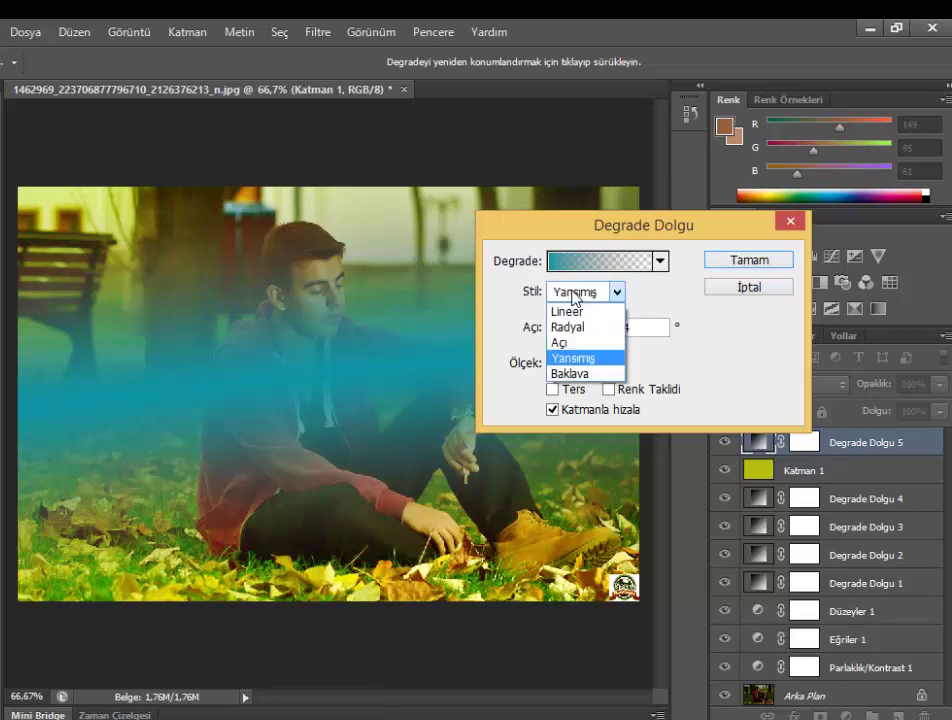
pyautogui.click(560, 342)
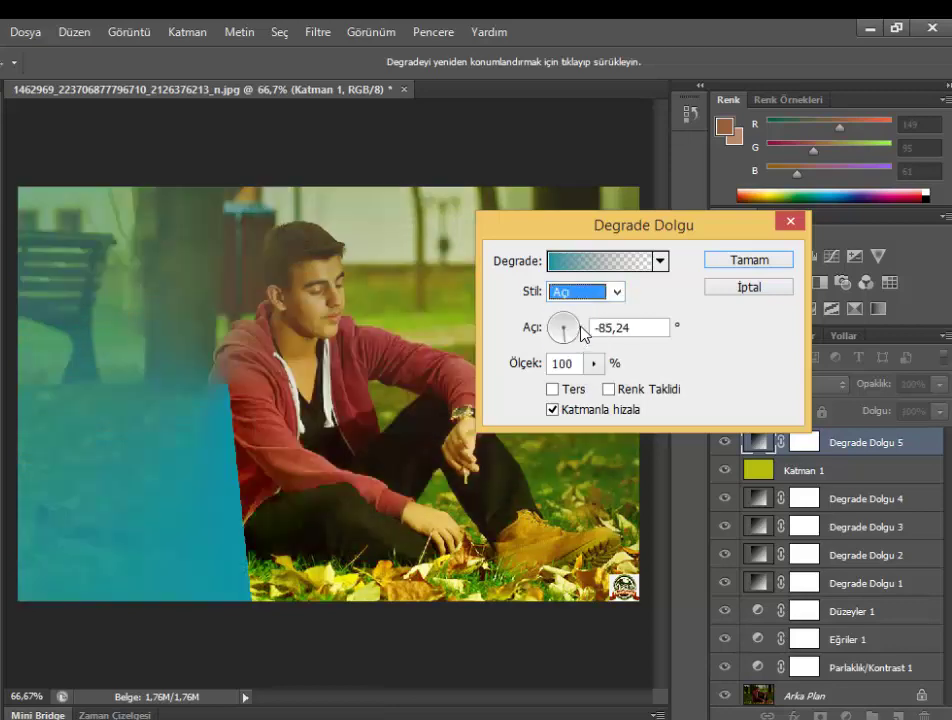
# Rotate to 13,24° and settle on a reversed Radyal gradient with teal at the edges.
pyautogui.moveTo(561, 325); pyautogui.dragTo(587, 314)
pyautogui.click(585, 292)
pyautogui.click(575, 327)
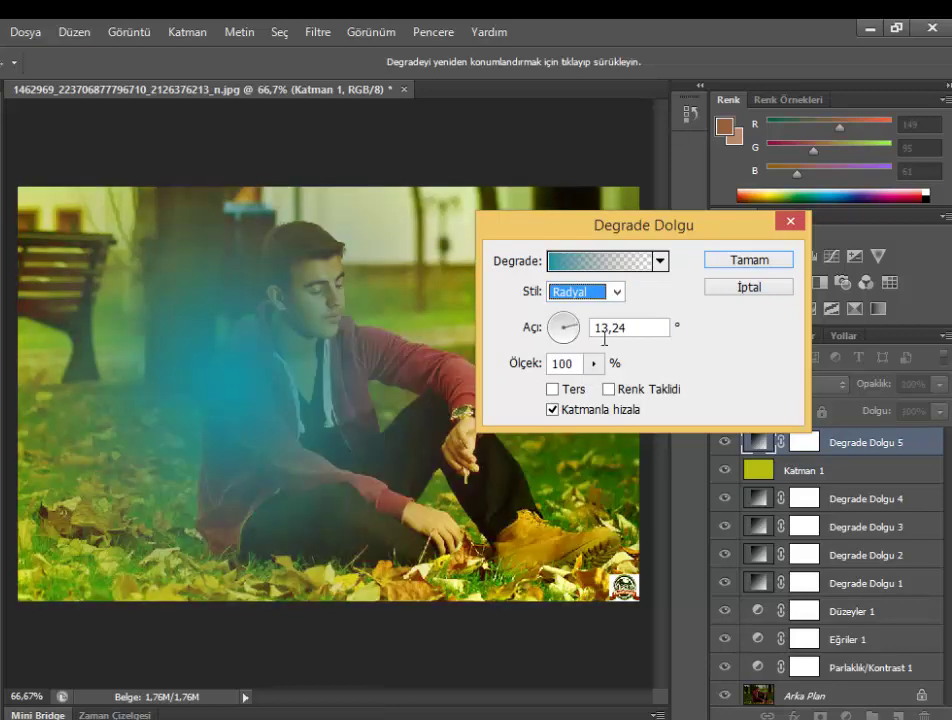
pyautogui.click(551, 390)
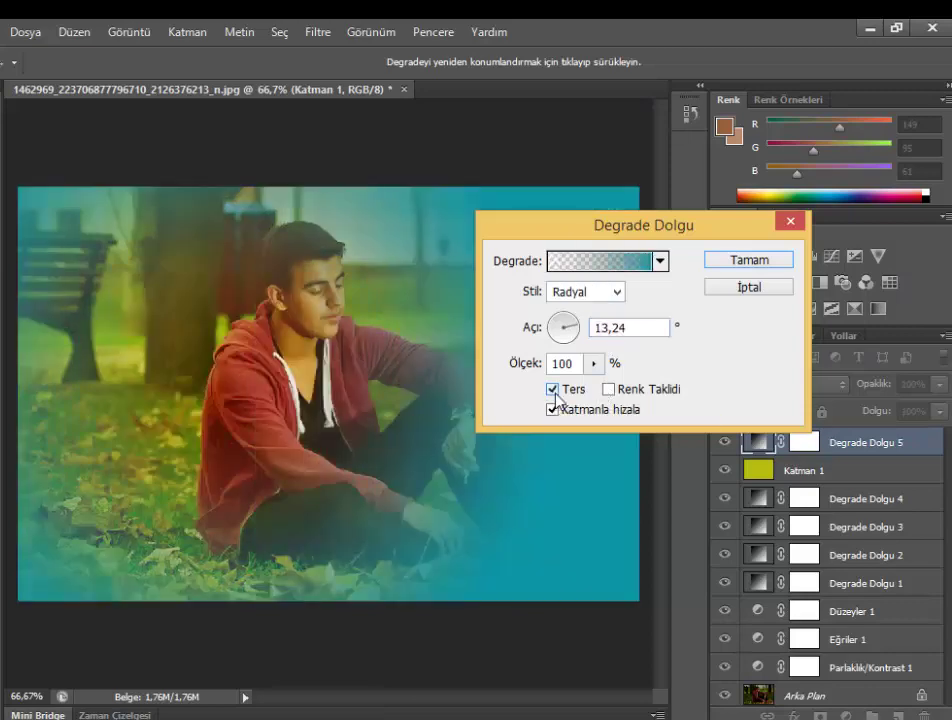
# Reposition the reversed radial teal gradient around the boy, rotate it to -151,93°, and apply it.
pyautogui.click(552, 390)
pyautogui.click(552, 390)
pyautogui.moveTo(455, 252)
pyautogui.mouseDown()
pyautogui.moveTo(357, 208)
pyautogui.moveTo(336, 212)
pyautogui.moveTo(432, 256)
pyautogui.mouseUp()
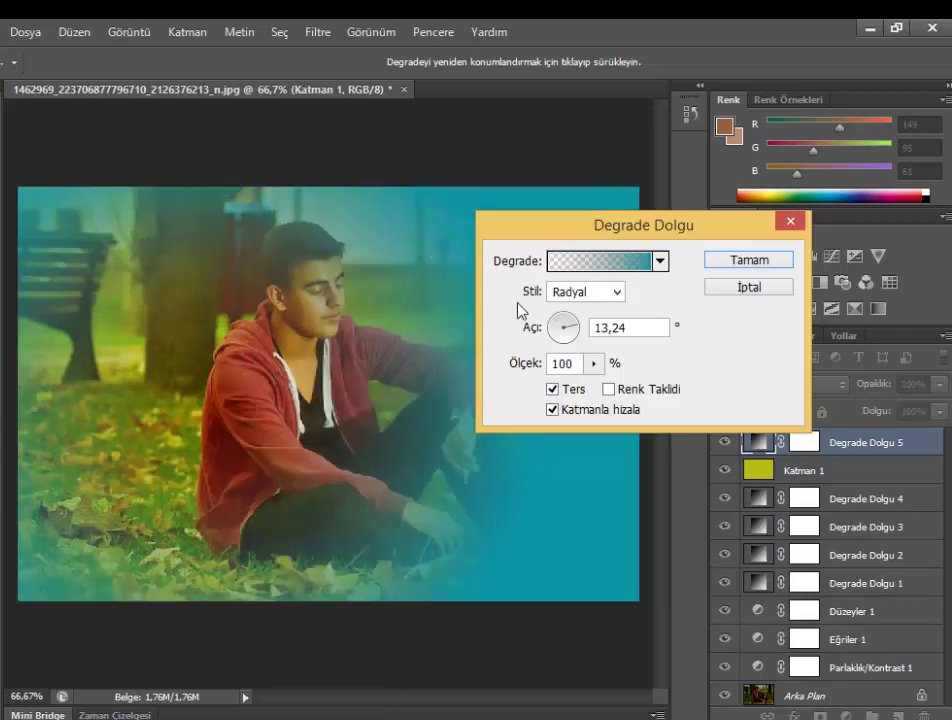
pyautogui.moveTo(566, 328)
pyautogui.mouseDown()
pyautogui.moveTo(580, 336)
pyautogui.moveTo(561, 346)
pyautogui.moveTo(555, 320)
pyautogui.mouseUp()
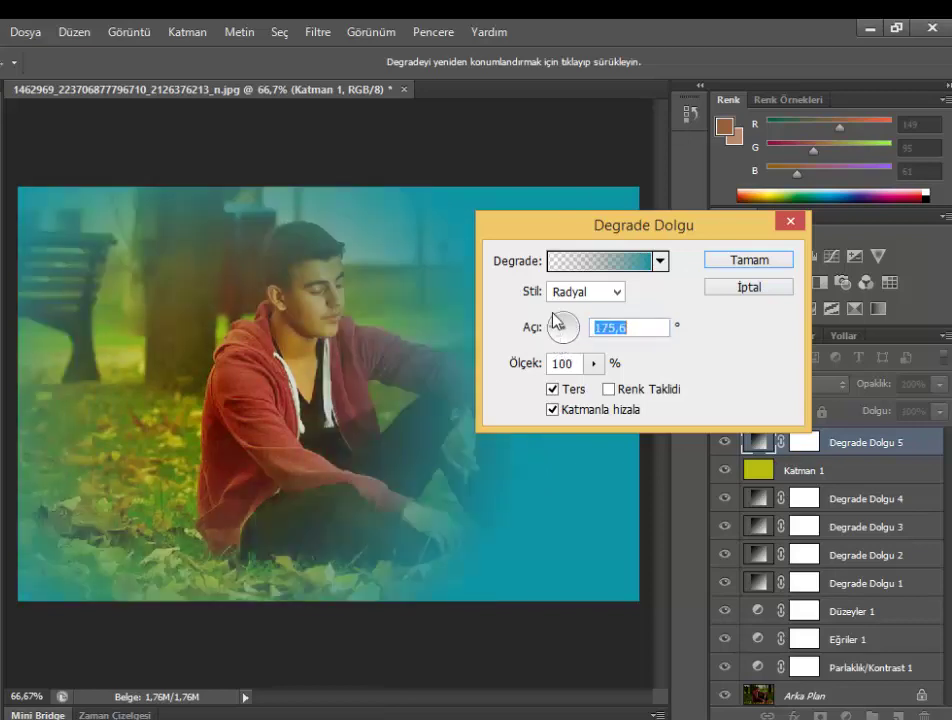
pyautogui.moveTo(414, 251); pyautogui.dragTo(478, 249)
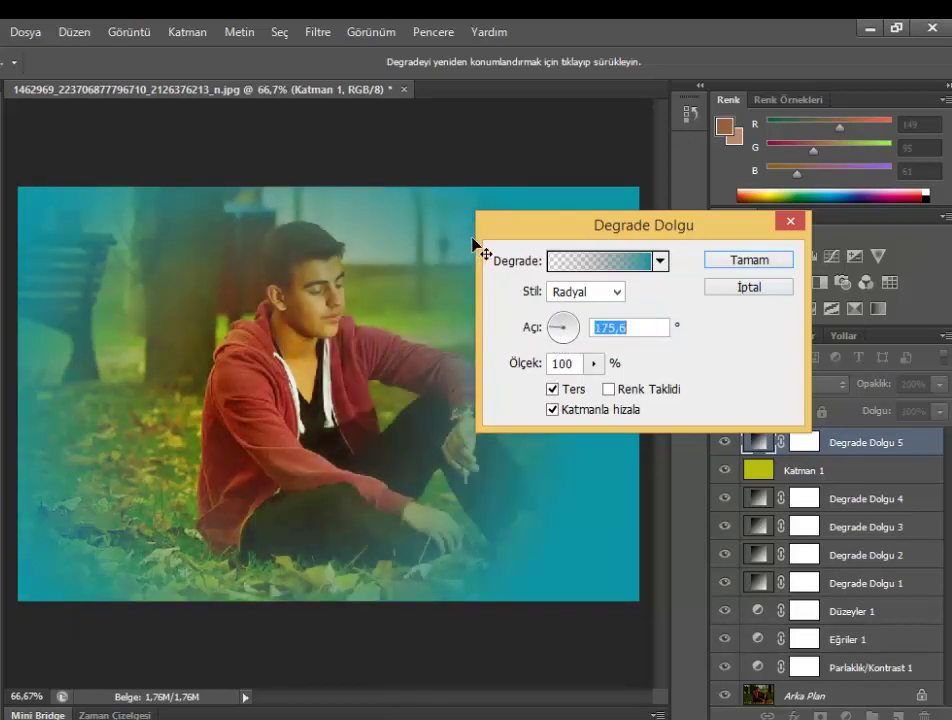
pyautogui.moveTo(397, 249); pyautogui.dragTo(433, 253)
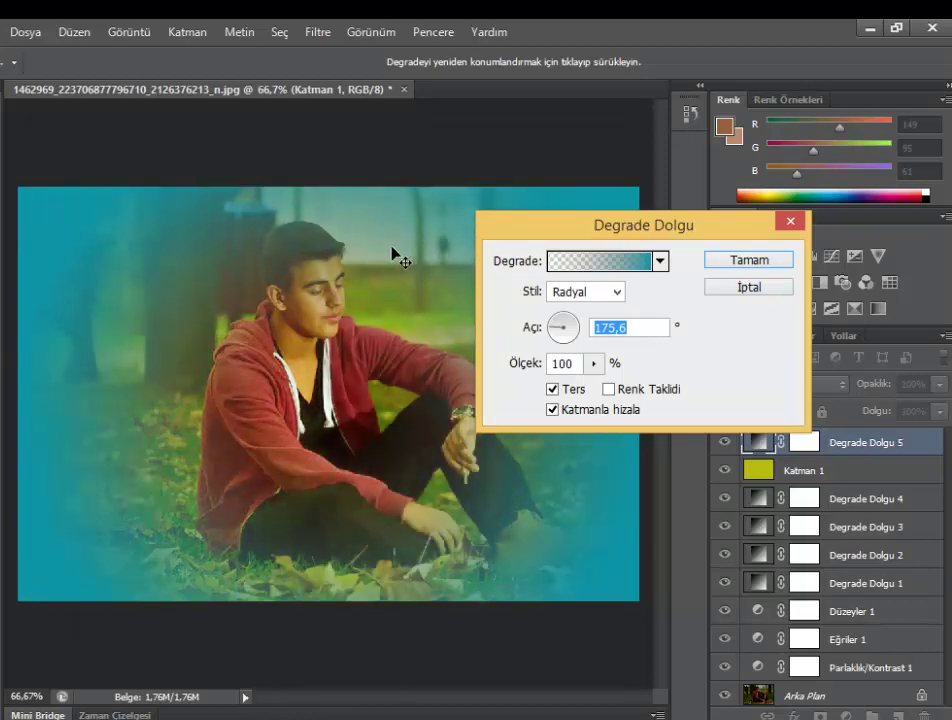
pyautogui.moveTo(560, 325)
pyautogui.mouseDown()
pyautogui.moveTo(569, 325)
pyautogui.moveTo(549, 343)
pyautogui.moveTo(560, 347)
pyautogui.moveTo(548, 330)
pyautogui.mouseUp()
pyautogui.moveTo(350, 372)
pyautogui.mouseDown()
pyautogui.moveTo(329, 372)
pyautogui.moveTo(361, 389)
pyautogui.moveTo(290, 382)
pyautogui.mouseUp()
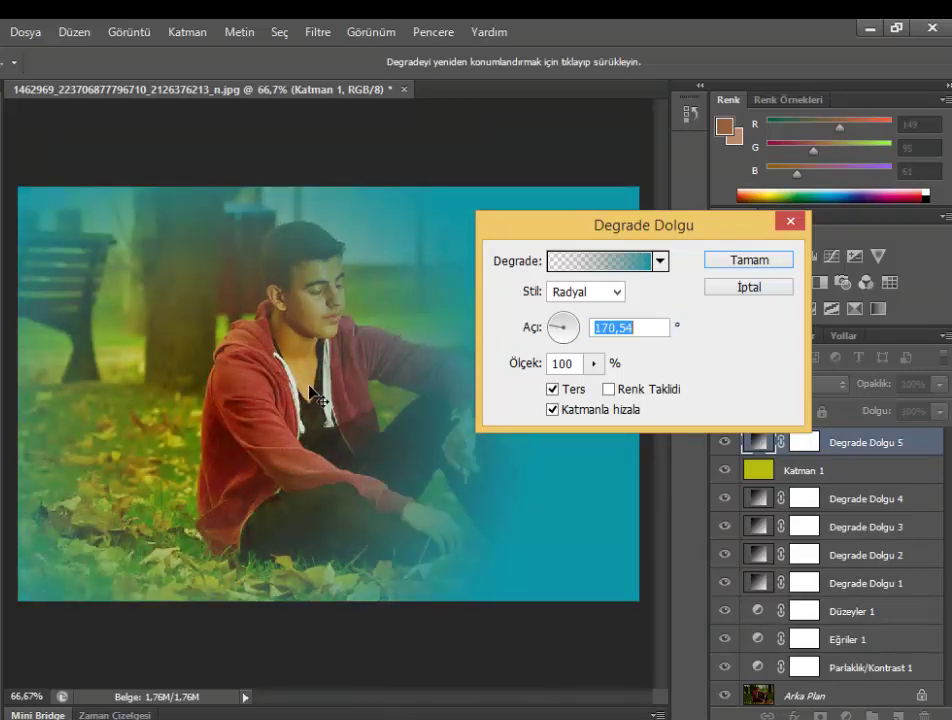
pyautogui.moveTo(557, 340)
pyautogui.mouseDown()
pyautogui.moveTo(565, 353)
pyautogui.moveTo(574, 346)
pyautogui.moveTo(565, 319)
pyautogui.moveTo(550, 340)
pyautogui.mouseUp()
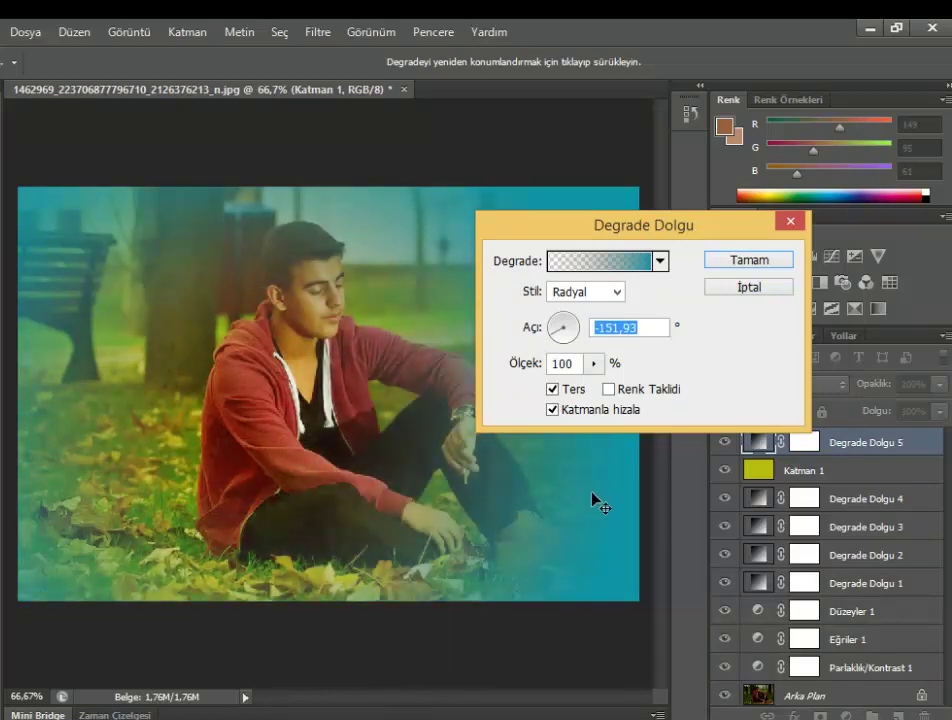
pyautogui.moveTo(595, 500); pyautogui.dragTo(618, 504)
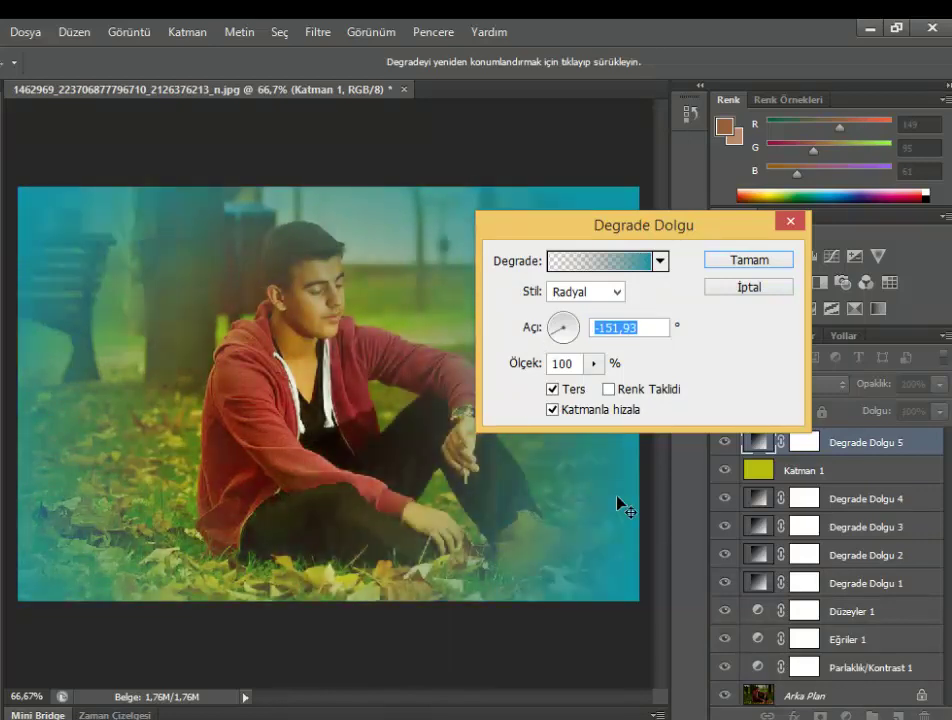
pyautogui.click(749, 260)
# Try Overlay and then Soft Light blending on the teal Degrade Dolgu 5 layer.
pyautogui.click(775, 384)
pyautogui.click(785, 261)
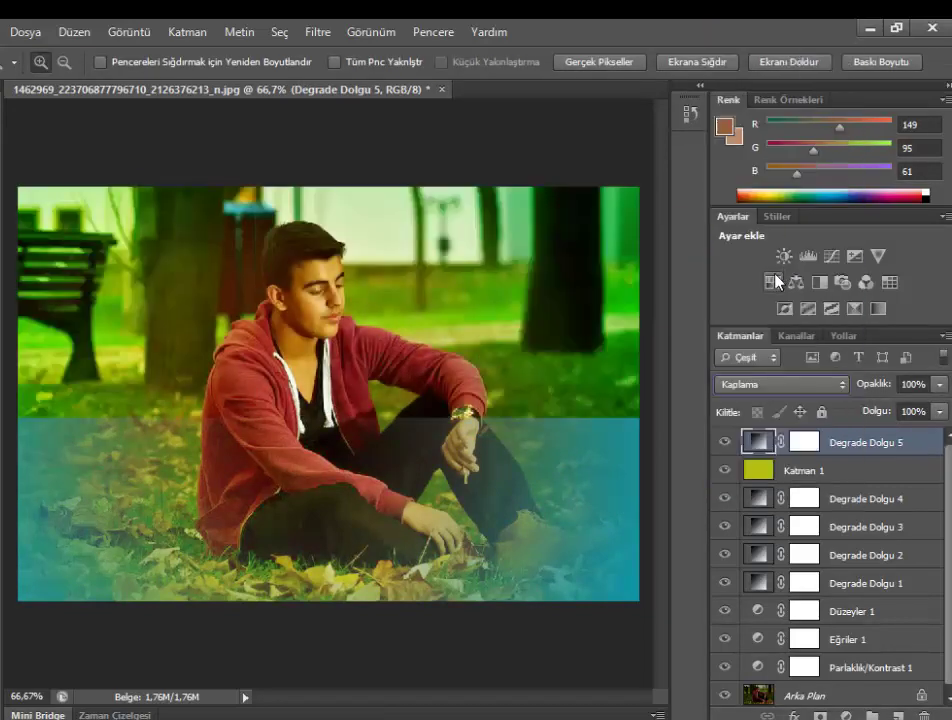
pyautogui.click(798, 387)
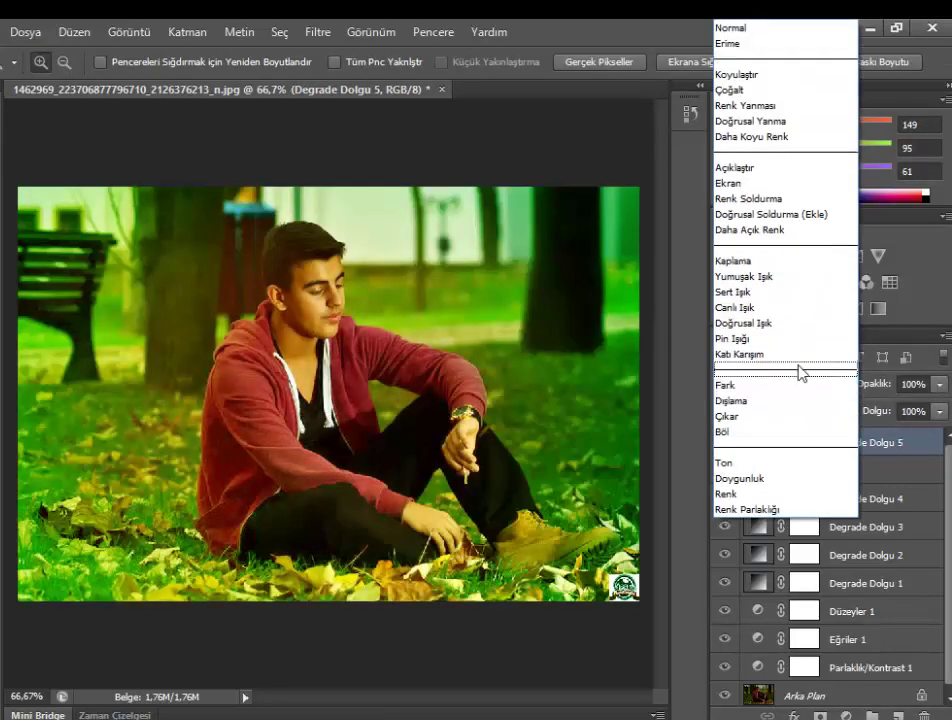
pyautogui.click(792, 279)
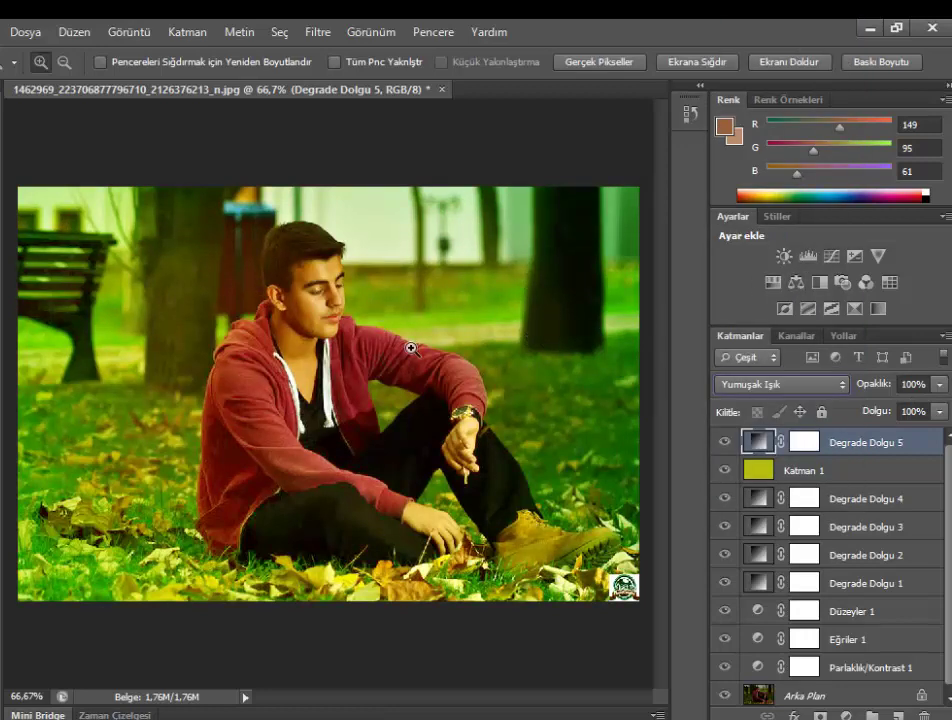
# Delete Degrade Dolgu 5 and bring up the new fill and adjustment layer list.
pyautogui.moveTo(756, 442); pyautogui.dragTo(752, 447)
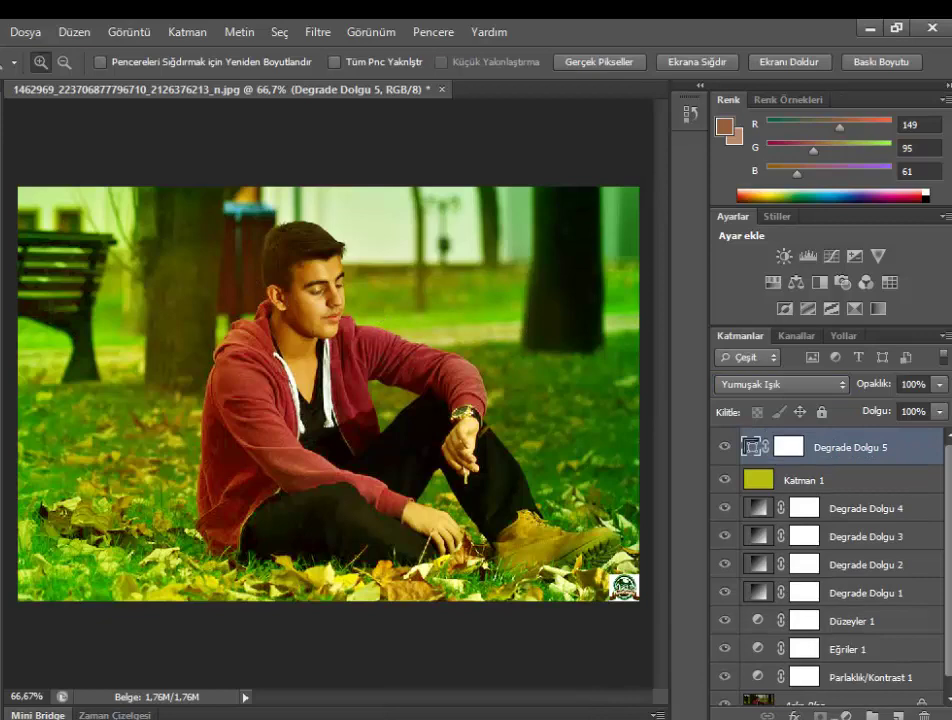
pyautogui.press('Delete')
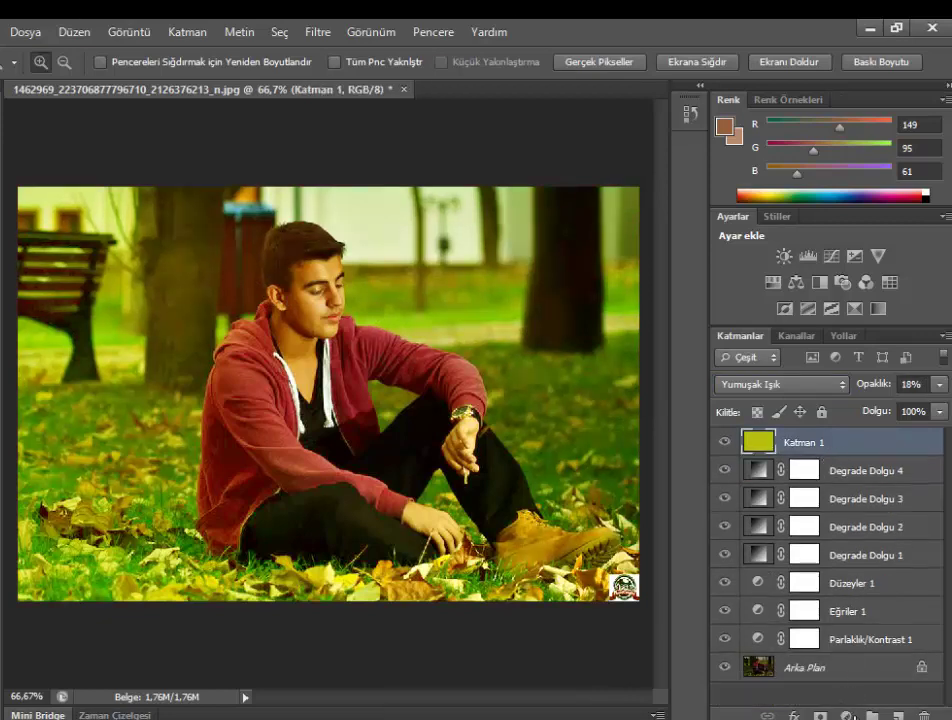
pyautogui.click(849, 716)
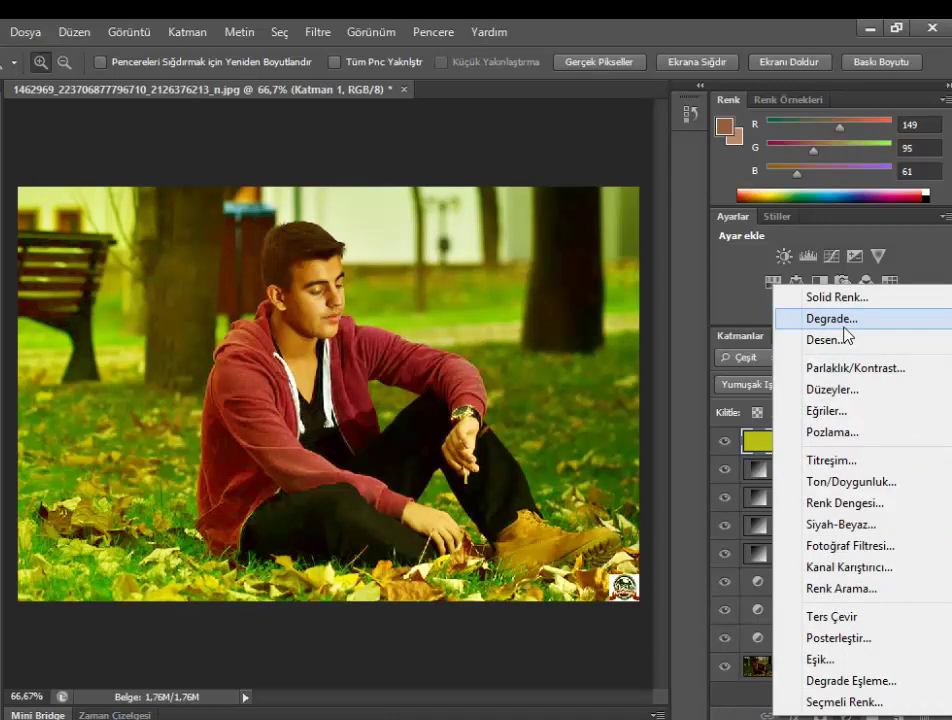
# Add a gradient fill layer whose left colour stop is a saturated olive green.
pyautogui.click(840, 318)
pyautogui.click(593, 262)
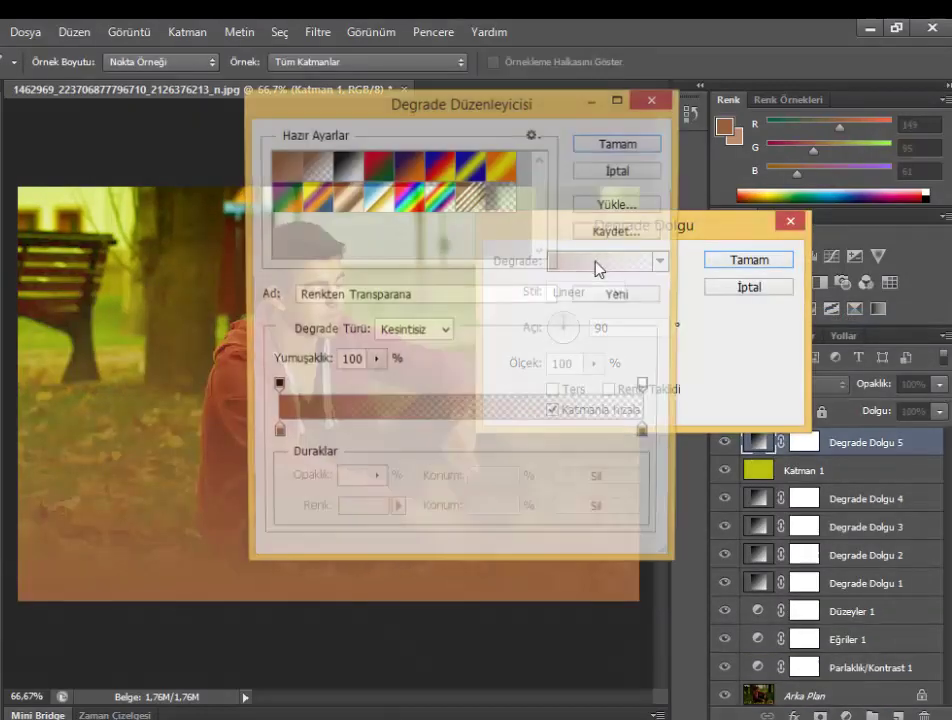
pyautogui.doubleClick(274, 437)
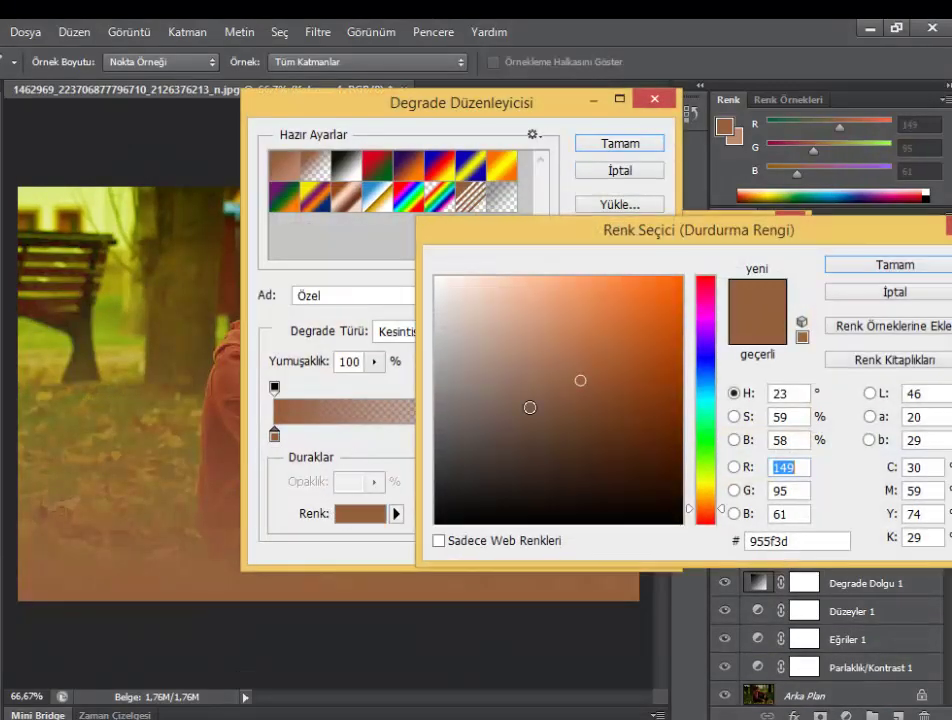
pyautogui.click(711, 482)
pyautogui.click(714, 485)
pyautogui.click(641, 367)
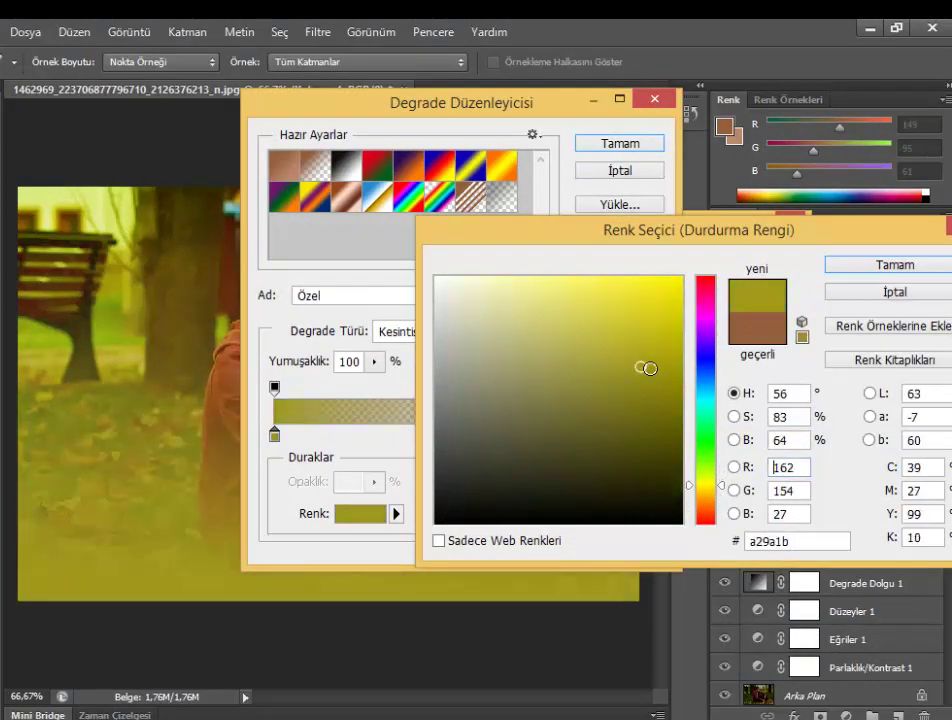
pyautogui.click(637, 351)
pyautogui.click(648, 368)
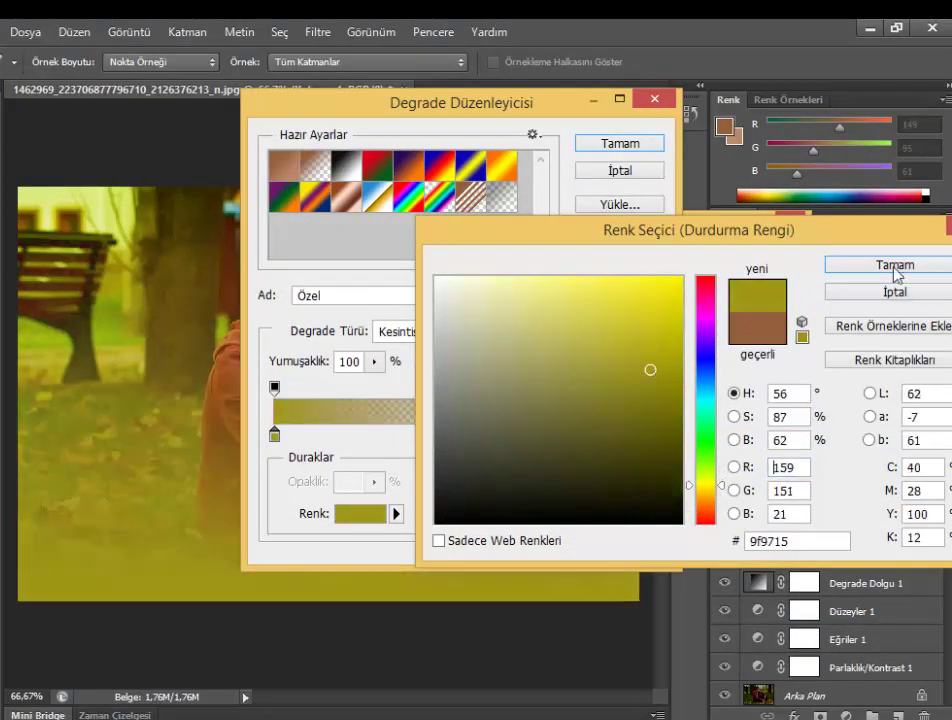
pyautogui.click(893, 268)
pyautogui.click(607, 150)
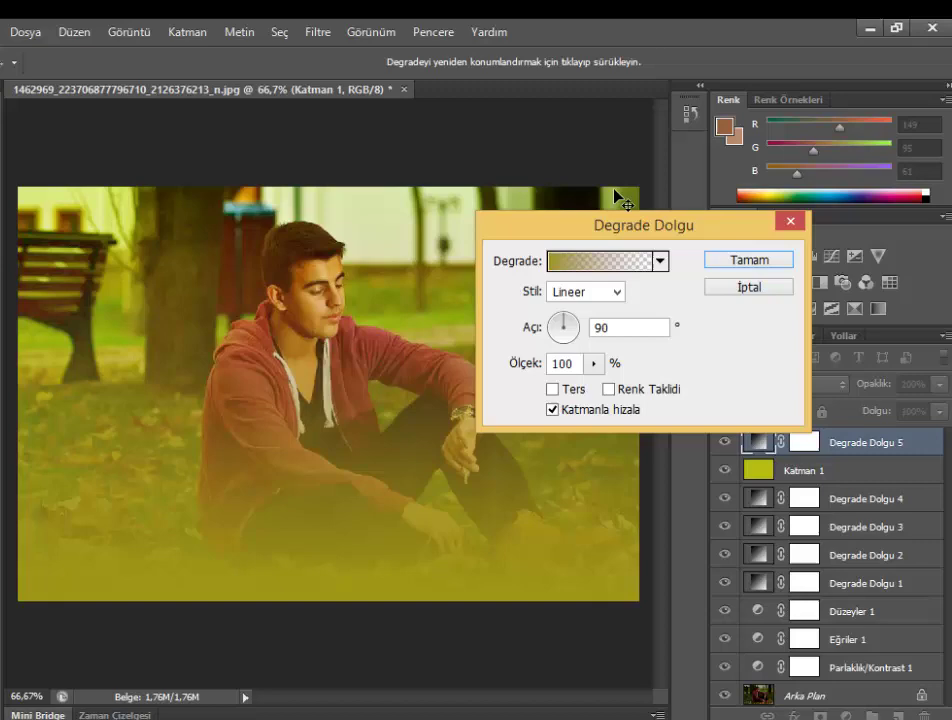
# Make the fill radial with its glow at the photo's lower left, and commit it.
pyautogui.click(586, 291)
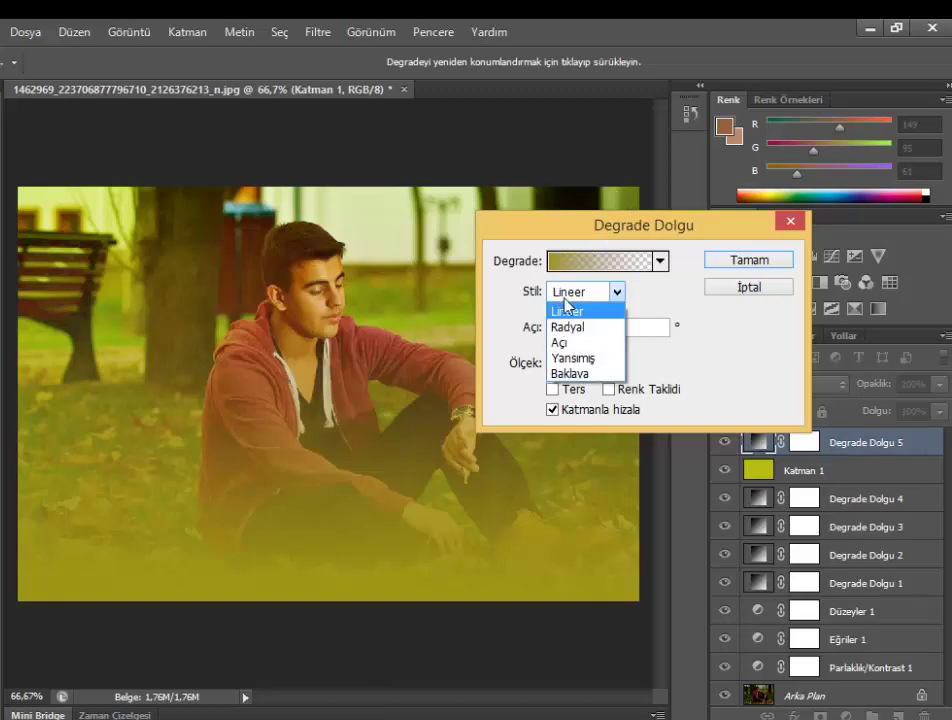
pyautogui.click(570, 327)
pyautogui.moveTo(340, 305)
pyautogui.mouseDown()
pyautogui.moveTo(320, 455)
pyautogui.moveTo(242, 467)
pyautogui.mouseUp()
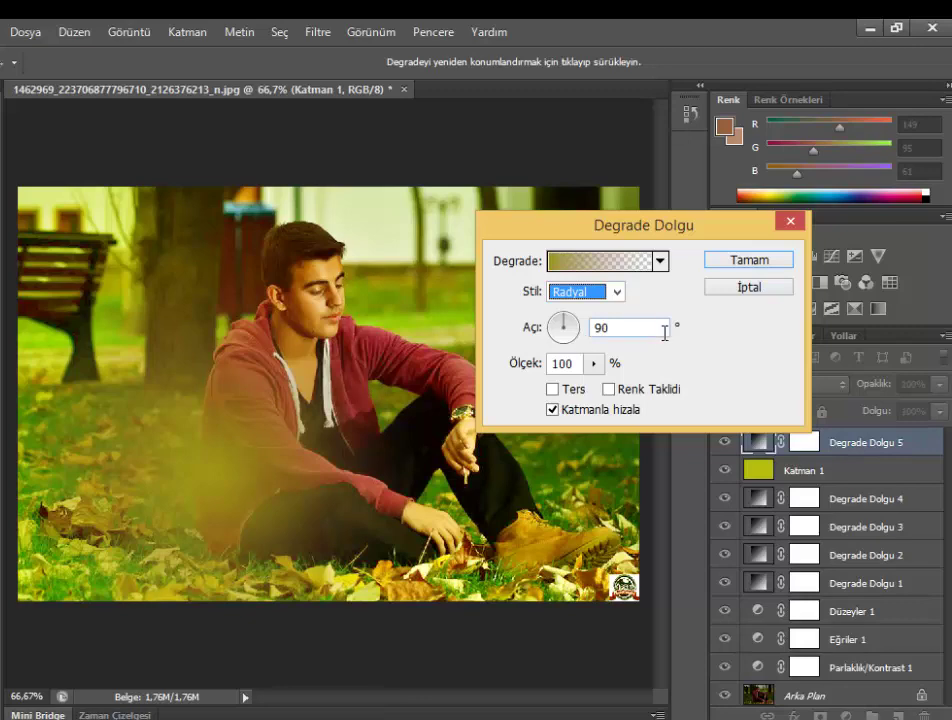
pyautogui.click(742, 262)
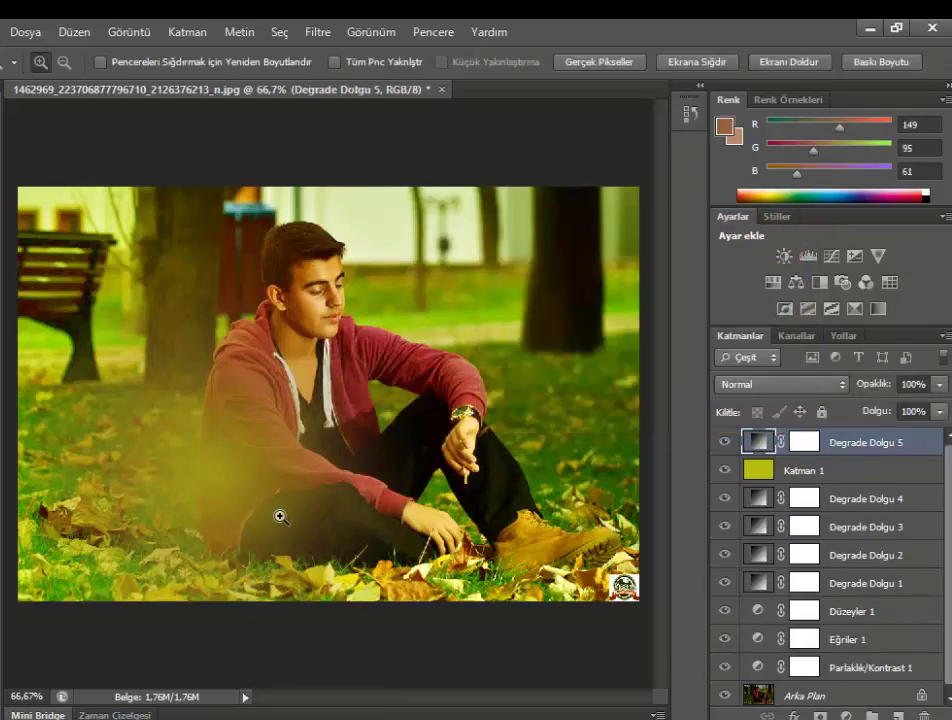
# Zoom in, then undo away the olive gradient fill and the yellow-green Katman 1 layer.
pyautogui.moveTo(219, 485); pyautogui.dragTo(272, 486)
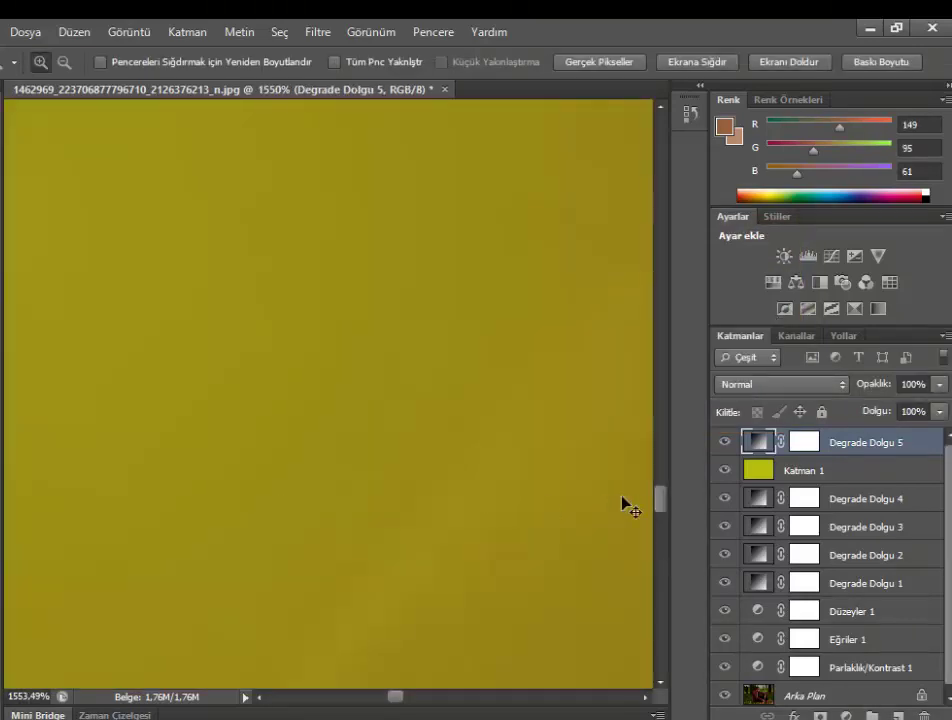
pyautogui.hotkey('ctrl', 'z')
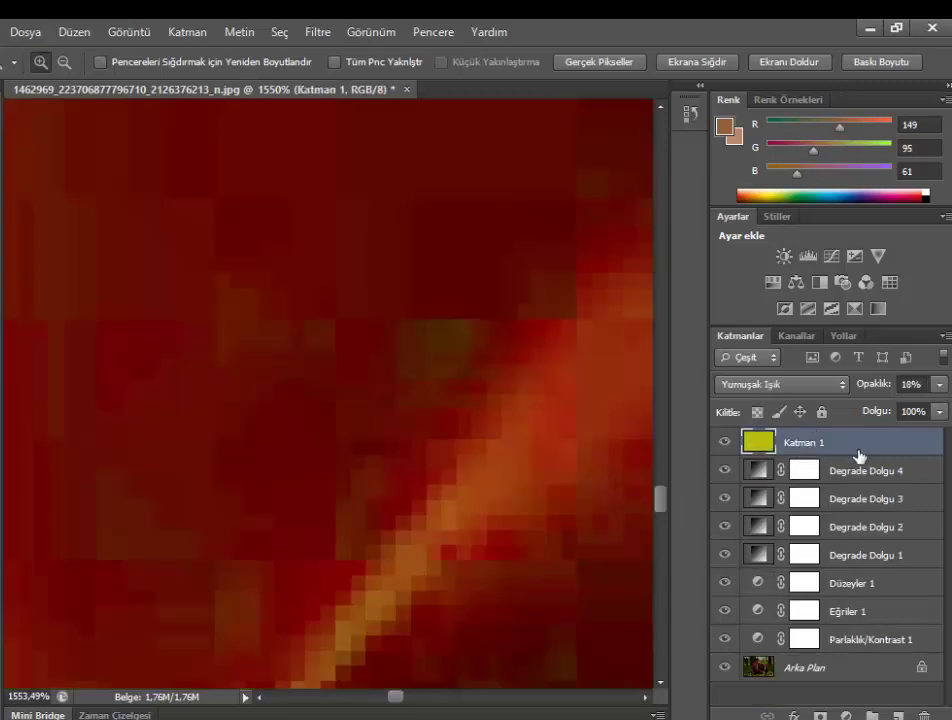
pyautogui.hotkey('ctrl', 'alt', 'z')
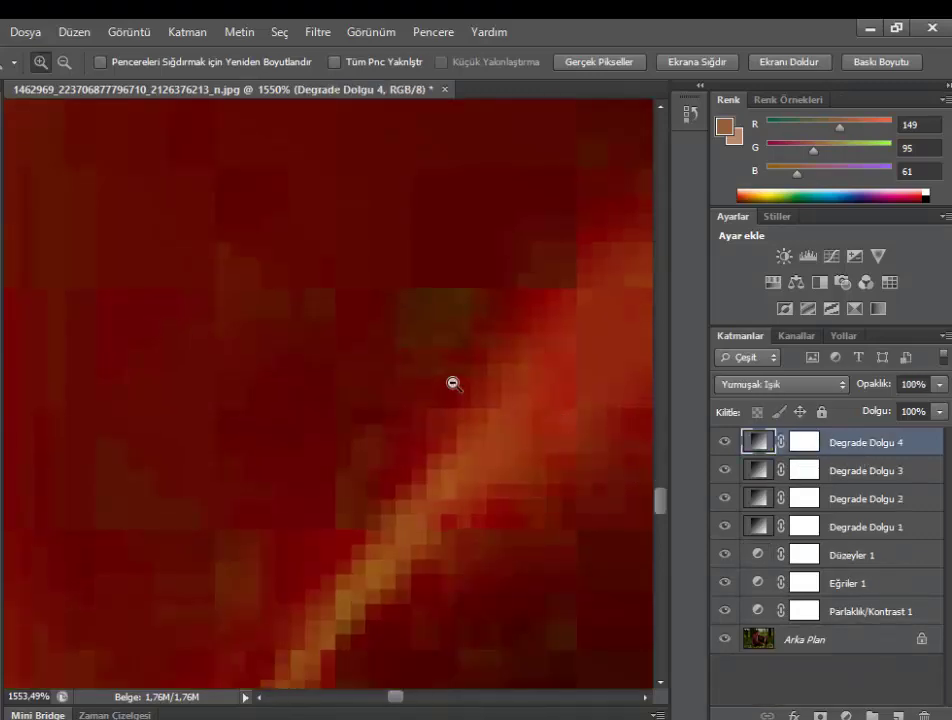
# Zoom out from the close-up, then zoom back in until the photo fits the window.
pyautogui.keyDown('alt'); pyautogui.click(451, 382); pyautogui.keyUp('alt')
pyautogui.keyDown('alt'); pyautogui.click(452, 383); pyautogui.keyUp('alt')
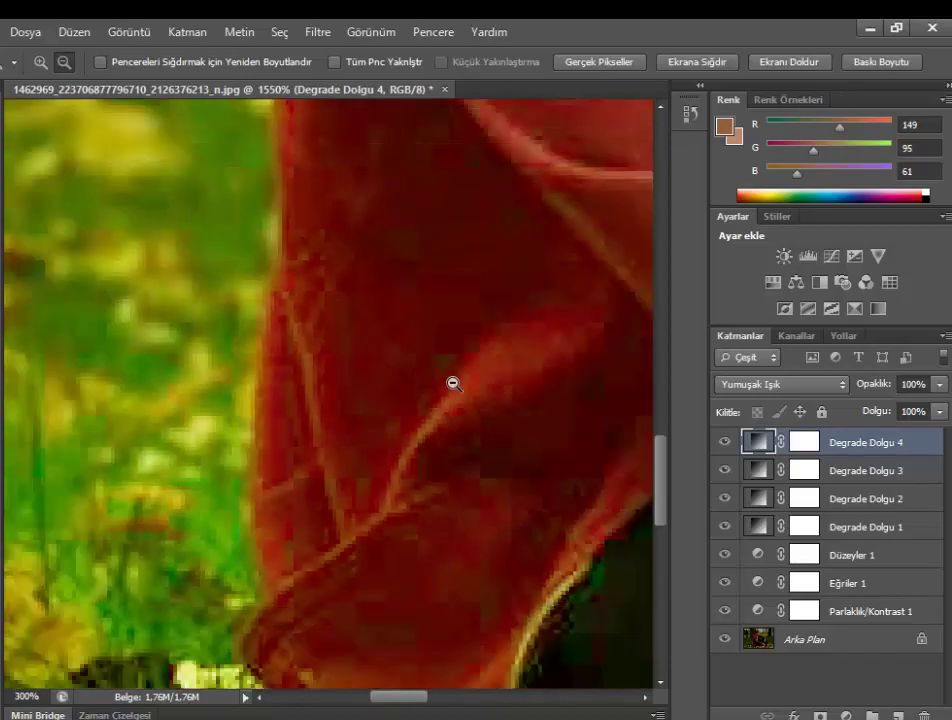
pyautogui.keyDown('alt'); pyautogui.click(452, 383); pyautogui.keyUp('alt')
pyautogui.keyDown('alt'); pyautogui.click(452, 383); pyautogui.keyUp('alt')
pyautogui.keyDown('alt'); pyautogui.click(452, 383); pyautogui.keyUp('alt')
pyautogui.keyDown('alt'); pyautogui.click(452, 383); pyautogui.keyUp('alt')
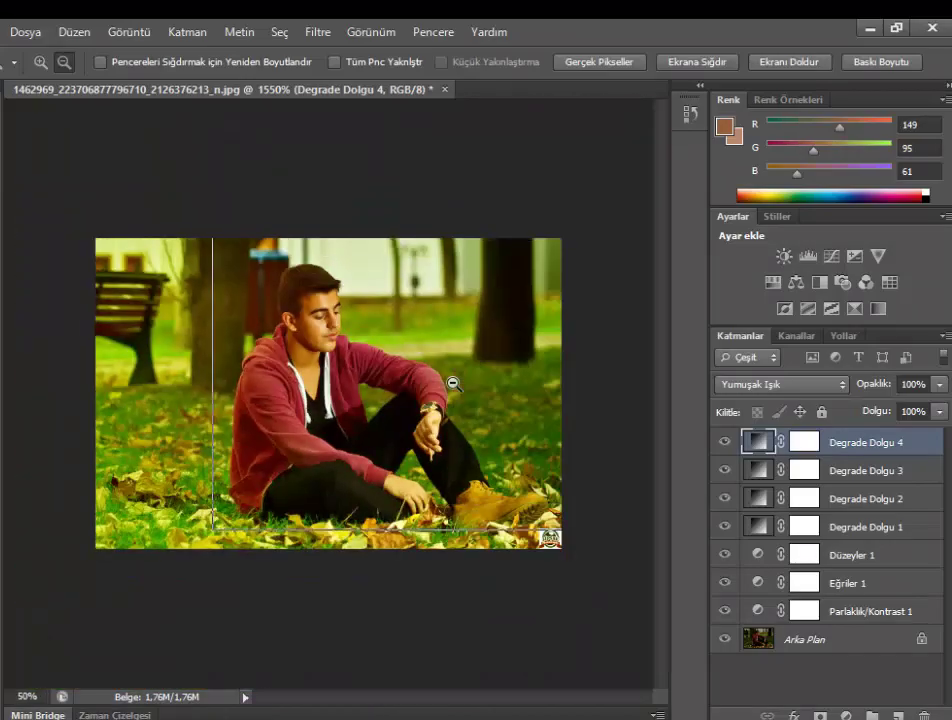
pyautogui.keyDown('alt'); pyautogui.click(451, 382); pyautogui.keyUp('alt')
pyautogui.click(332, 385)
pyautogui.click(251, 416)
pyautogui.click(251, 416)
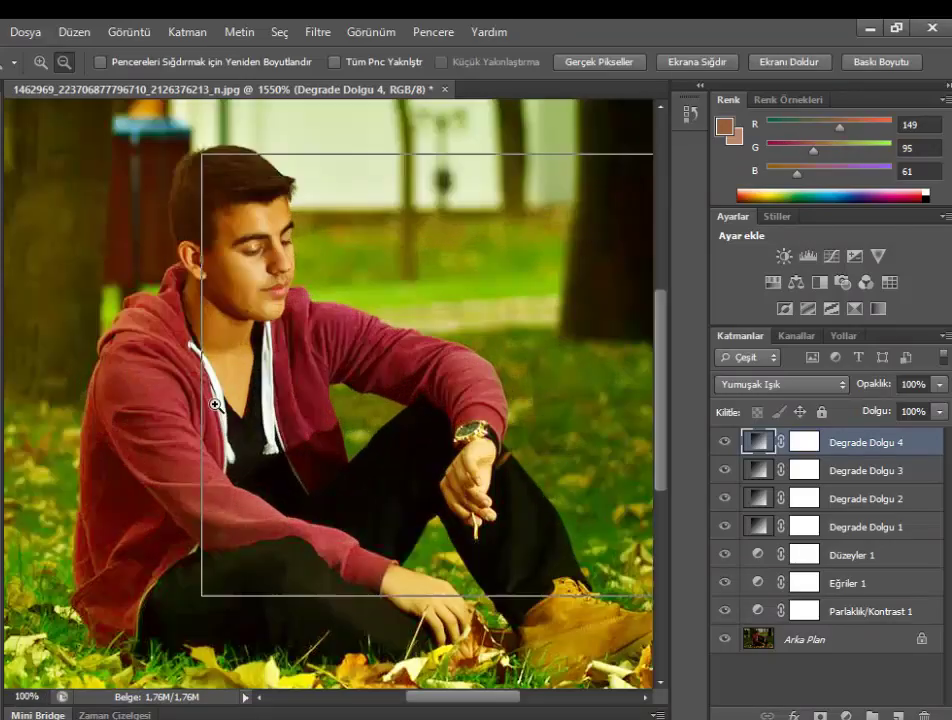
pyautogui.keyDown('alt'); pyautogui.click(255, 405); pyautogui.keyUp('alt')
pyautogui.click(255, 405)
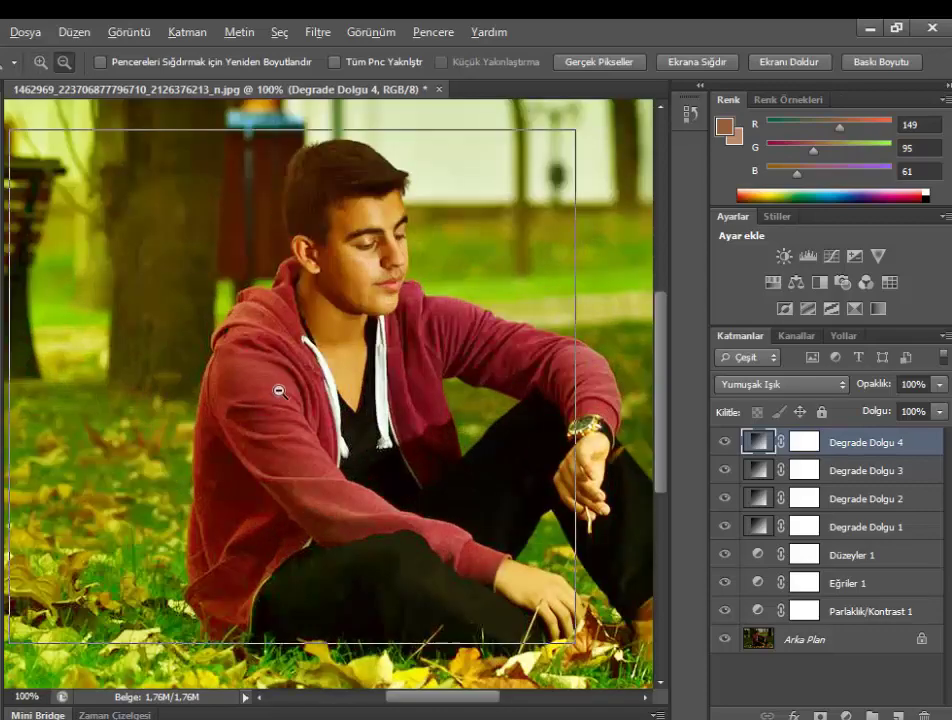
pyautogui.keyDown('alt'); pyautogui.click(270, 400); pyautogui.keyUp('alt')
# Add a new gradient fill layer with a darker olive left colour stop.
pyautogui.click(845, 715)
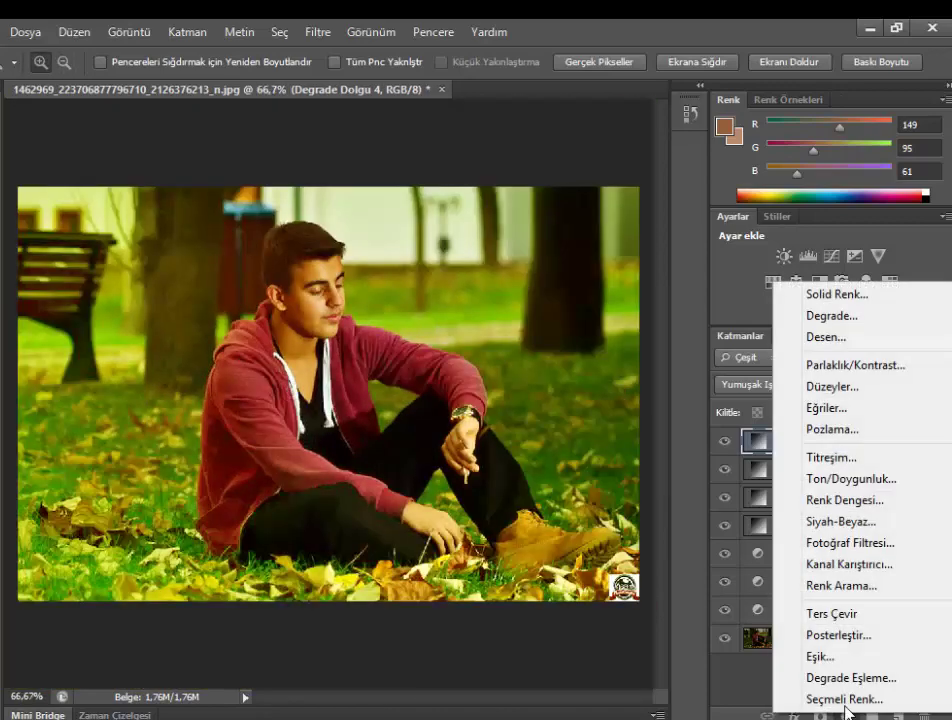
pyautogui.click(845, 313)
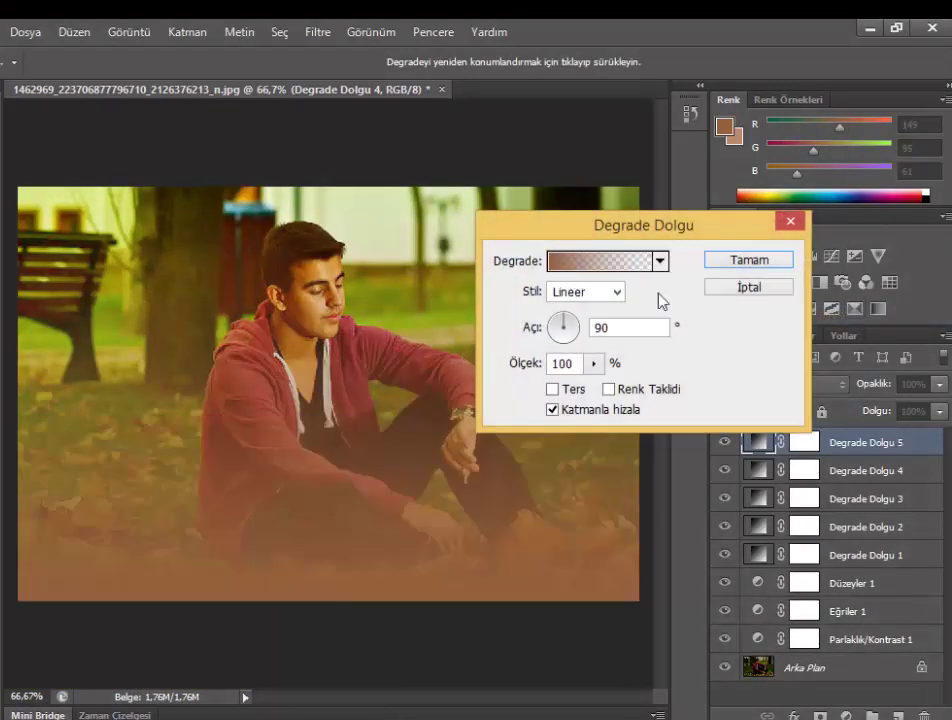
pyautogui.click(575, 262)
pyautogui.click(274, 435)
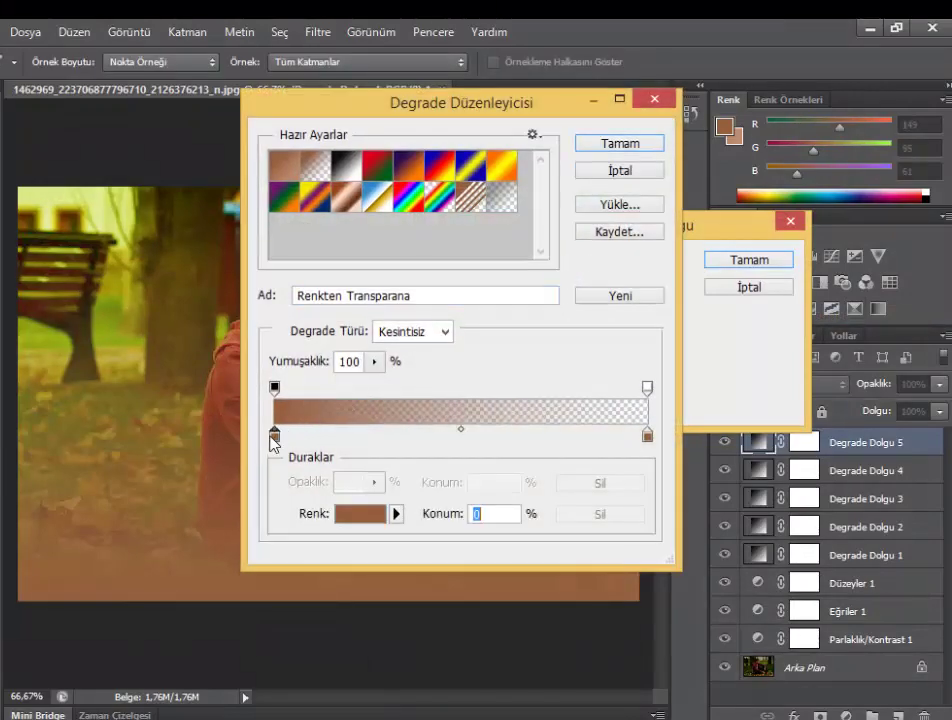
pyautogui.click(360, 513)
pyautogui.moveTo(700, 420); pyautogui.dragTo(706, 492)
pyautogui.click(631, 388)
pyautogui.click(627, 394)
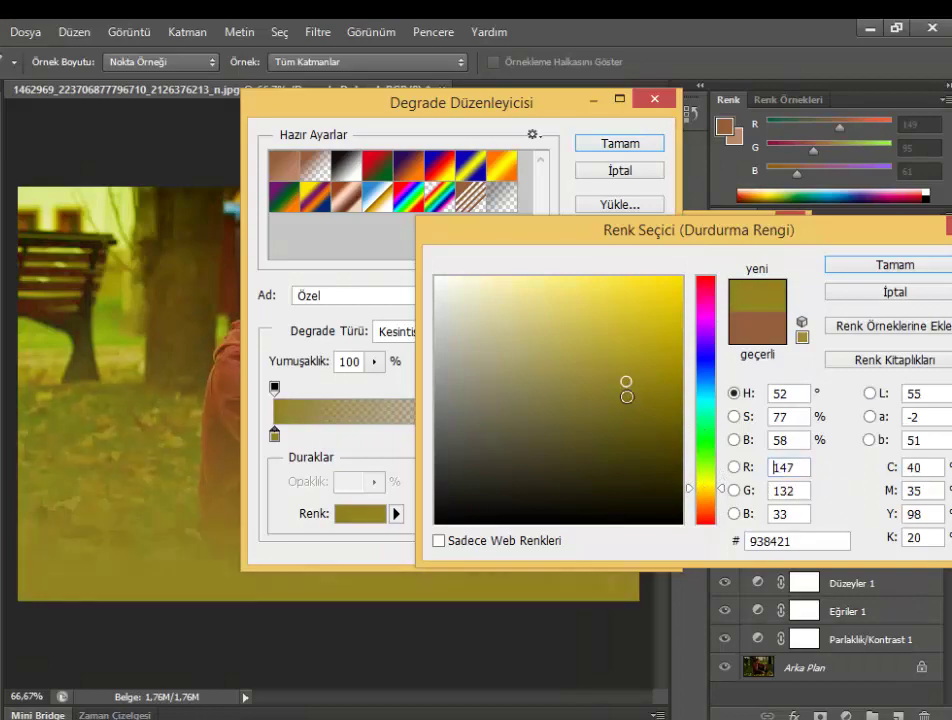
pyautogui.click(620, 395)
pyautogui.click(833, 273)
pyautogui.click(619, 144)
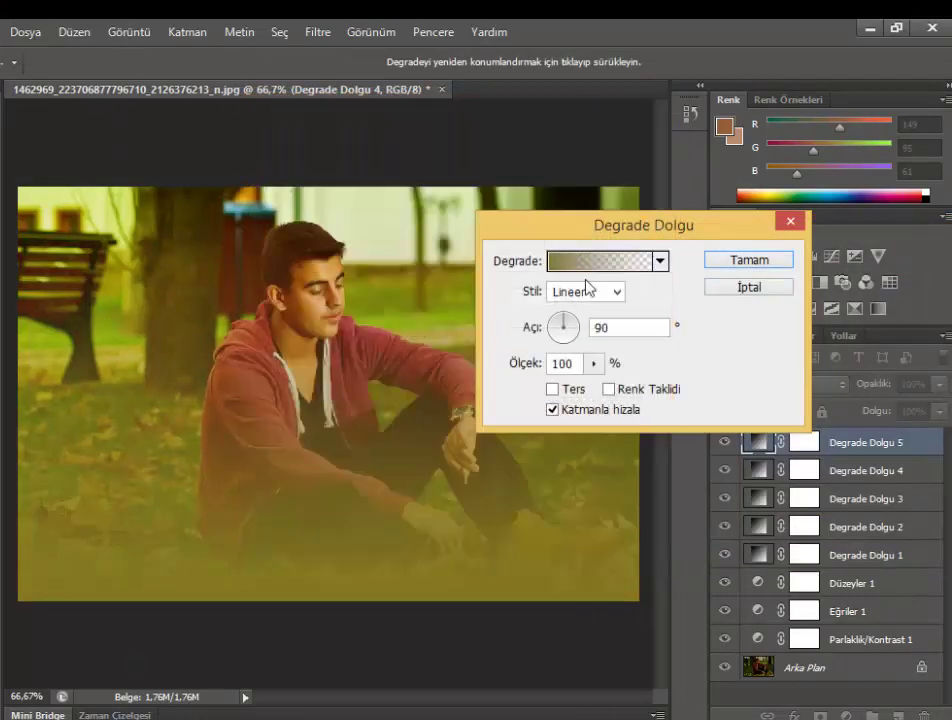
# Make the gradient radial at about 28,61°, placing the glow left-centre, and confirm the fill.
pyautogui.click(585, 292)
pyautogui.click(572, 306)
pyautogui.press('Down')
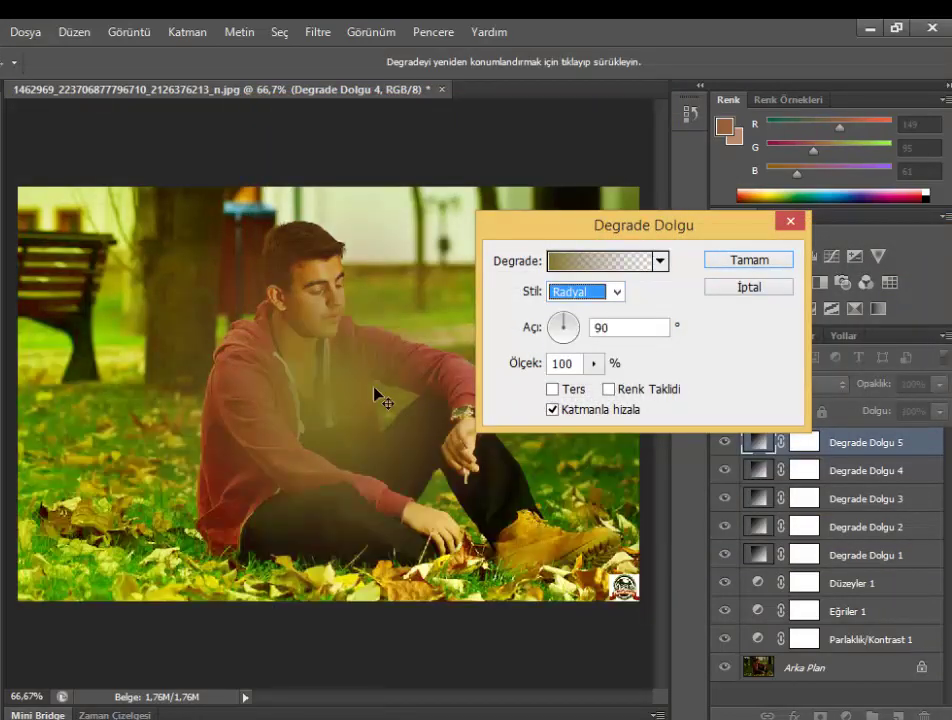
pyautogui.moveTo(378, 395)
pyautogui.mouseDown()
pyautogui.moveTo(191, 454)
pyautogui.moveTo(191, 463)
pyautogui.moveTo(240, 485)
pyautogui.moveTo(484, 501)
pyautogui.moveTo(233, 525)
pyautogui.mouseUp()
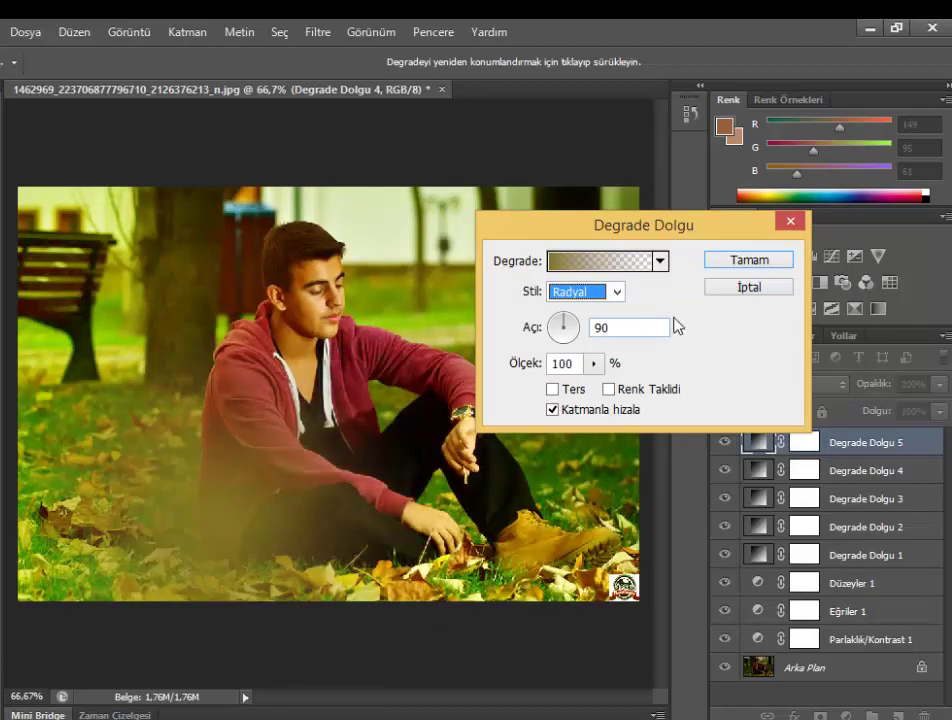
pyautogui.moveTo(568, 318); pyautogui.dragTo(580, 334)
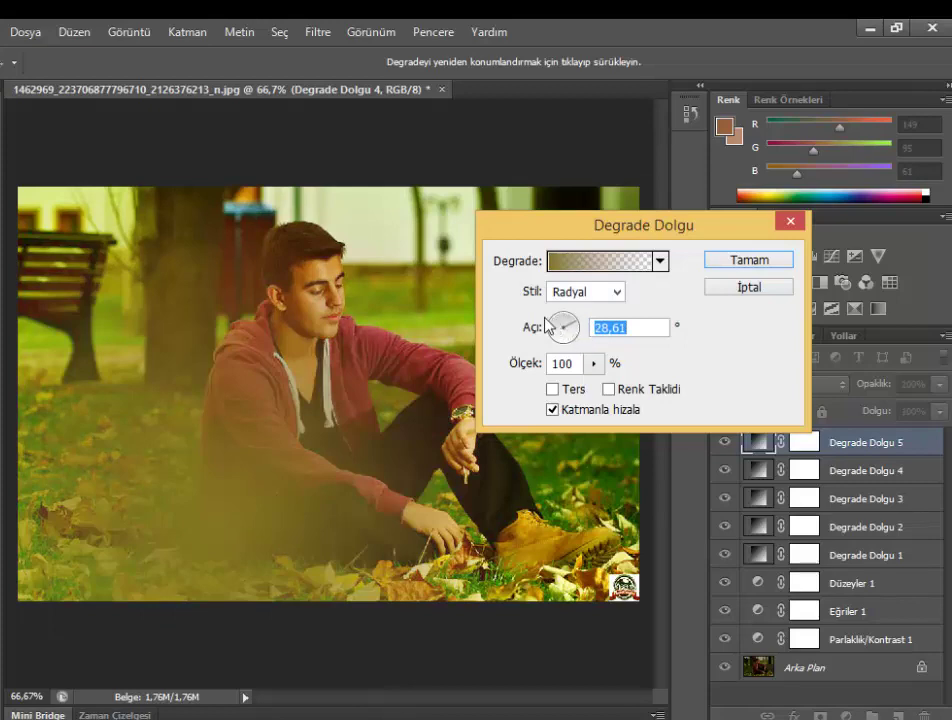
pyautogui.moveTo(268, 485)
pyautogui.mouseDown()
pyautogui.moveTo(334, 495)
pyautogui.moveTo(363, 487)
pyautogui.moveTo(325, 493)
pyautogui.mouseUp()
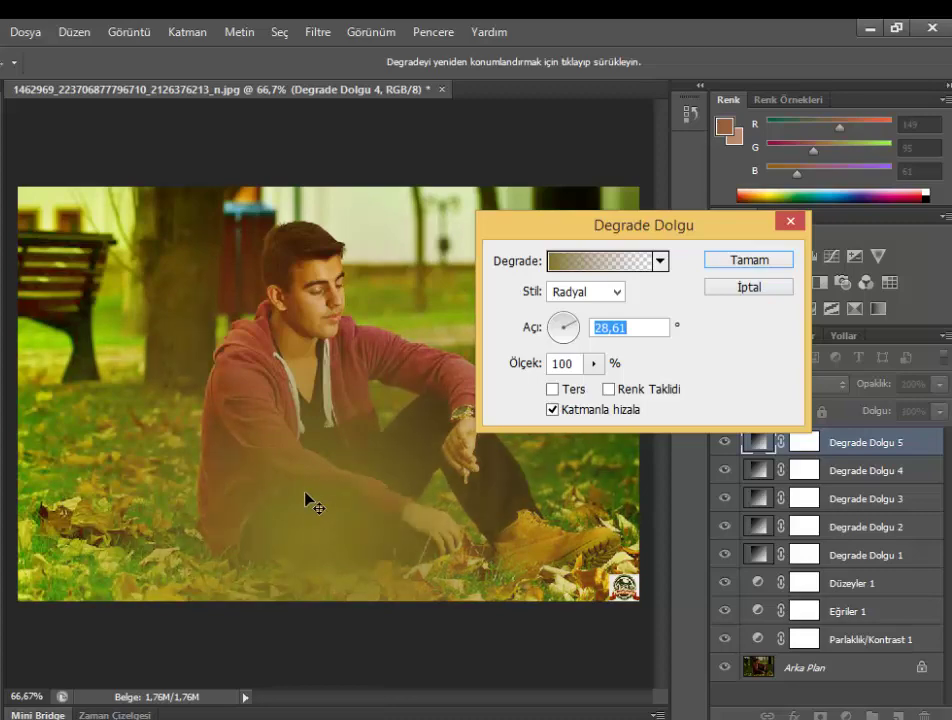
pyautogui.click(746, 260)
# Set the Degrade Dolgu 5 layer's blend mode to Yumuşak Işık (Soft Light).
pyautogui.click(824, 385)
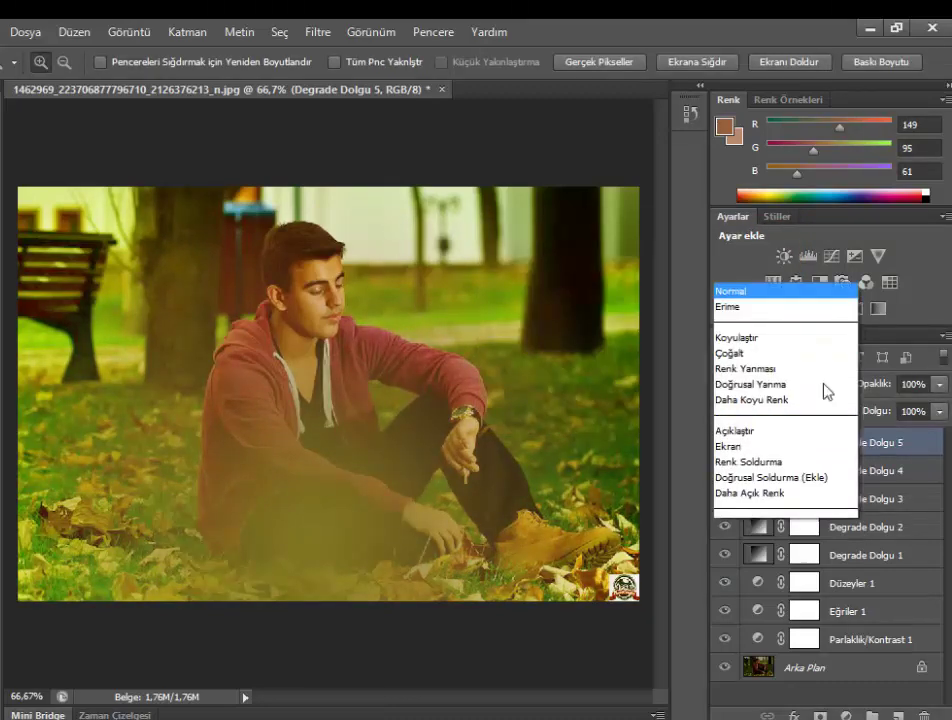
pyautogui.click(742, 276)
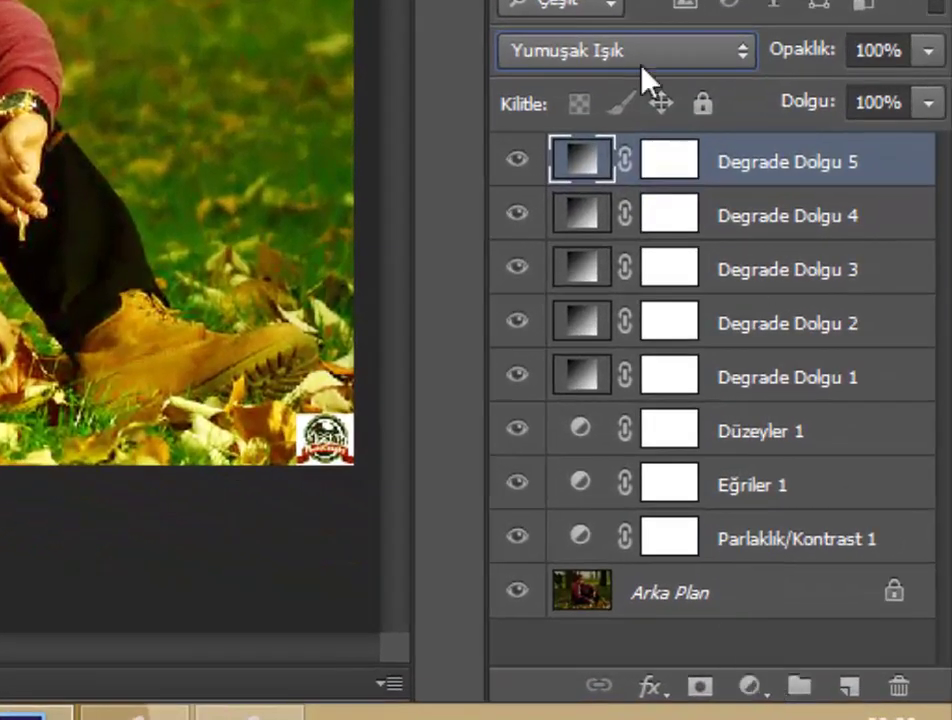
pyautogui.click(750, 688)
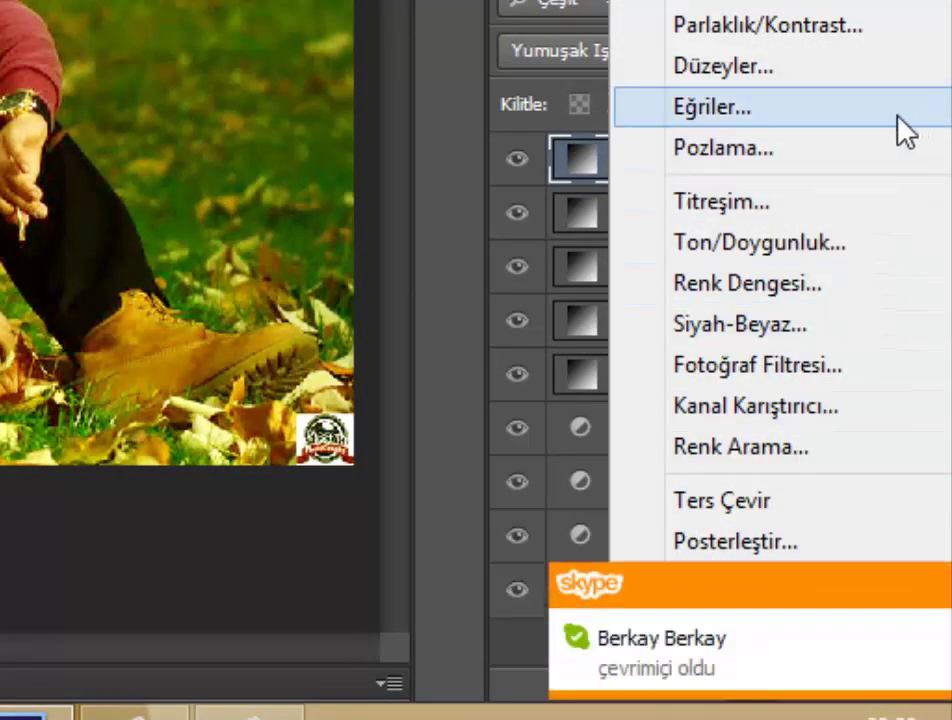
pyautogui.click(807, 150)
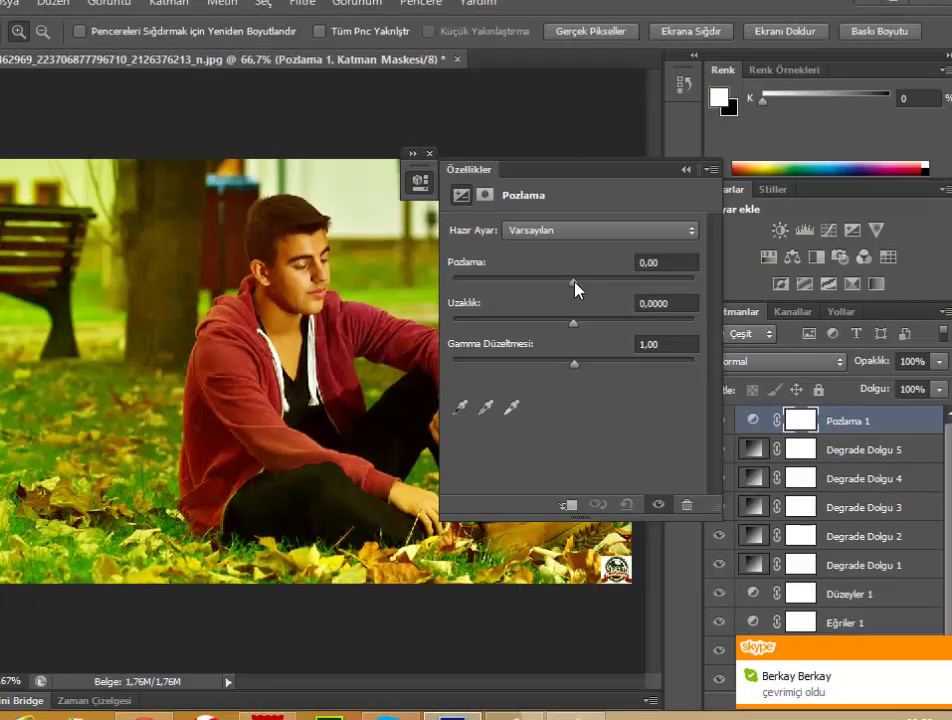
pyautogui.moveTo(575, 284)
pyautogui.mouseDown()
pyautogui.moveTo(589, 284)
pyautogui.moveTo(544, 287)
pyautogui.moveTo(608, 290)
pyautogui.moveTo(598, 286)
pyautogui.moveTo(606, 323)
pyautogui.moveTo(553, 323)
pyautogui.mouseUp()
pyautogui.click(783, 296)
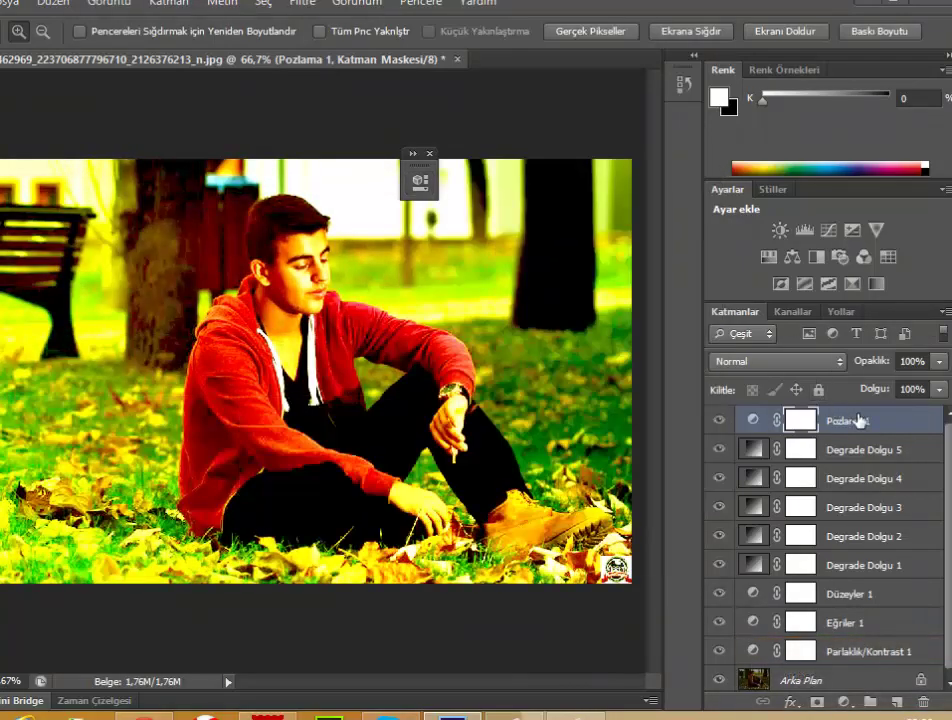
pyautogui.press('Delete')
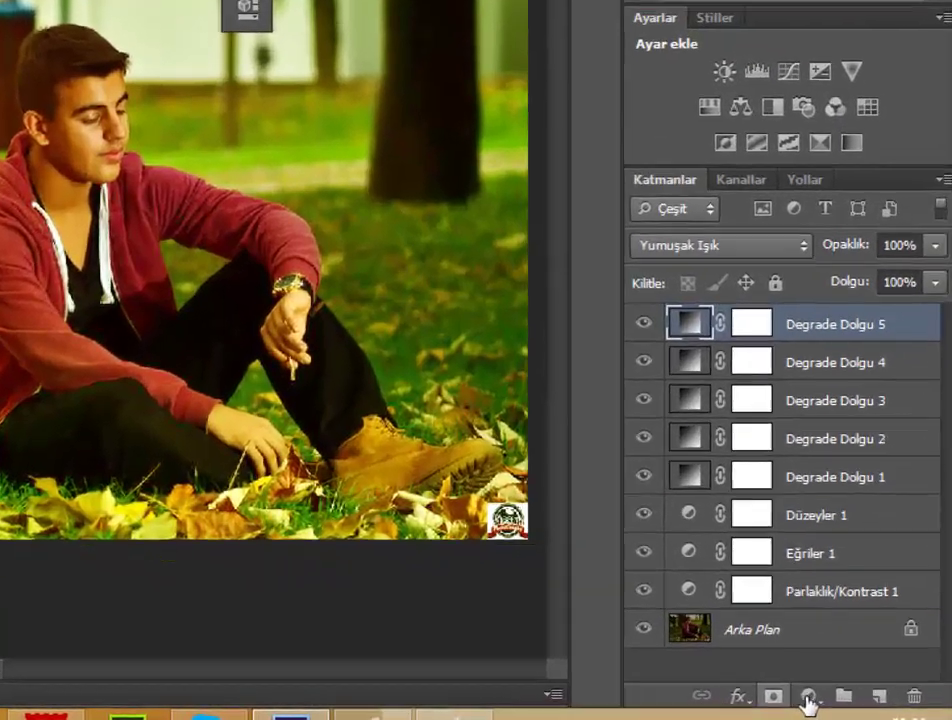
pyautogui.click(843, 702)
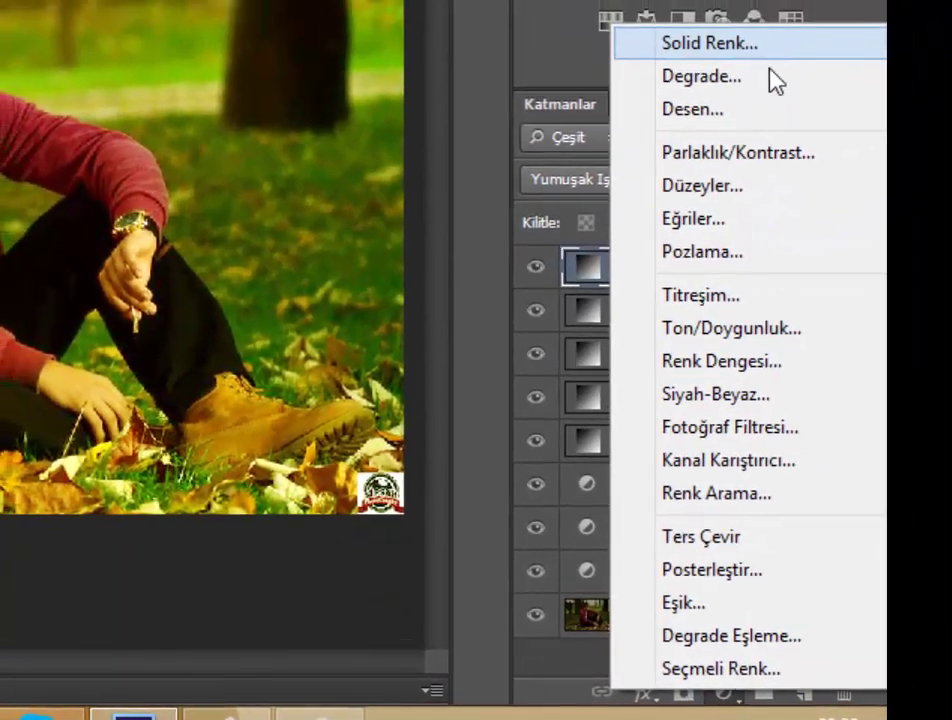
# Add a Hue/Saturation layer and drag on the photo's yellows to boost their saturation.
pyautogui.click(766, 378)
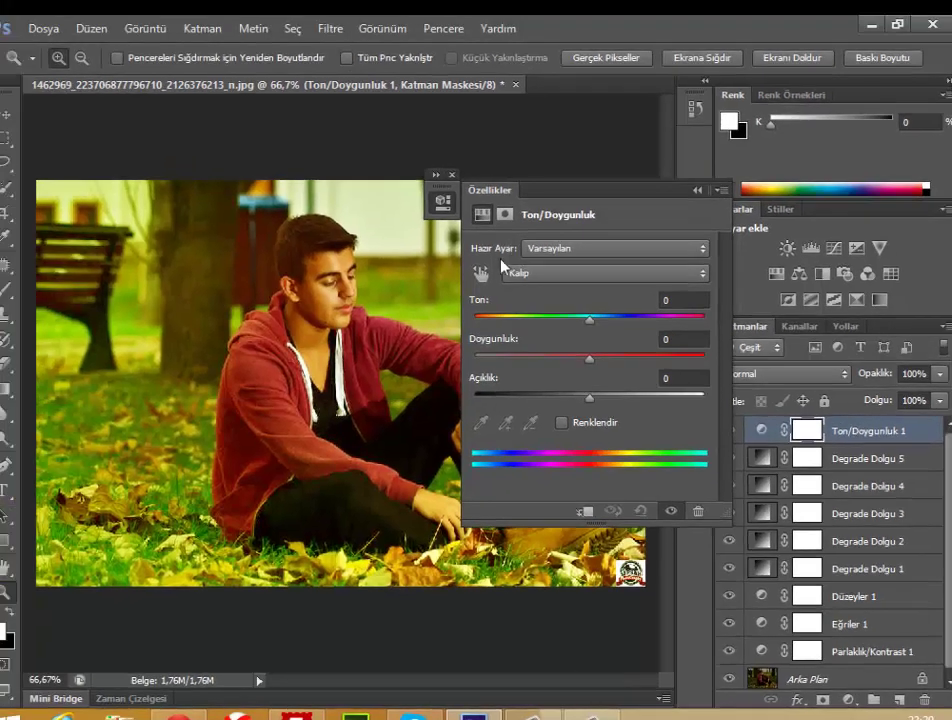
pyautogui.moveTo(553, 193); pyautogui.dragTo(637, 194)
pyautogui.click(566, 275)
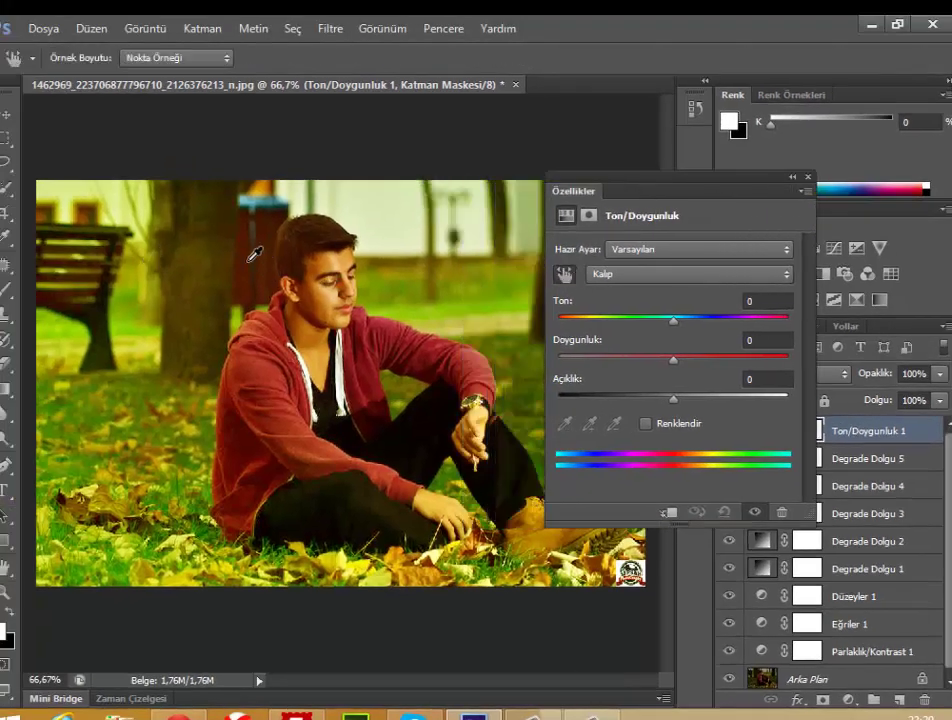
pyautogui.moveTo(144, 251)
pyautogui.mouseDown()
pyautogui.moveTo(187, 255)
pyautogui.moveTo(165, 258)
pyautogui.mouseUp()
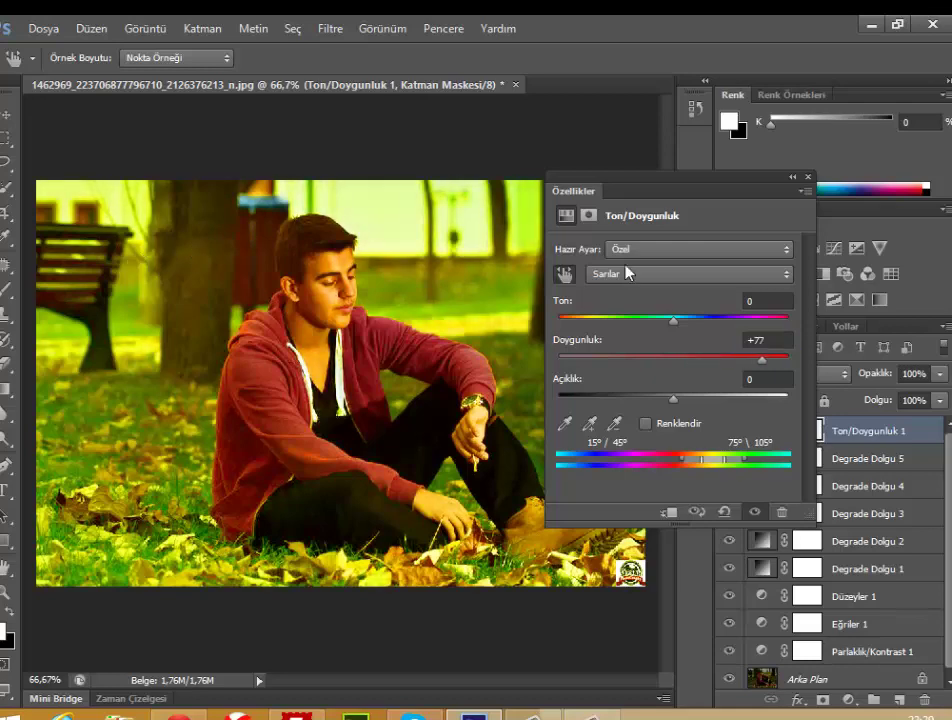
pyautogui.click(809, 177)
# Reopen the Ton/Doygunluk 1 settings and rework the yellows' saturation directly on the photo.
pyautogui.click(806, 672)
pyautogui.press('z')
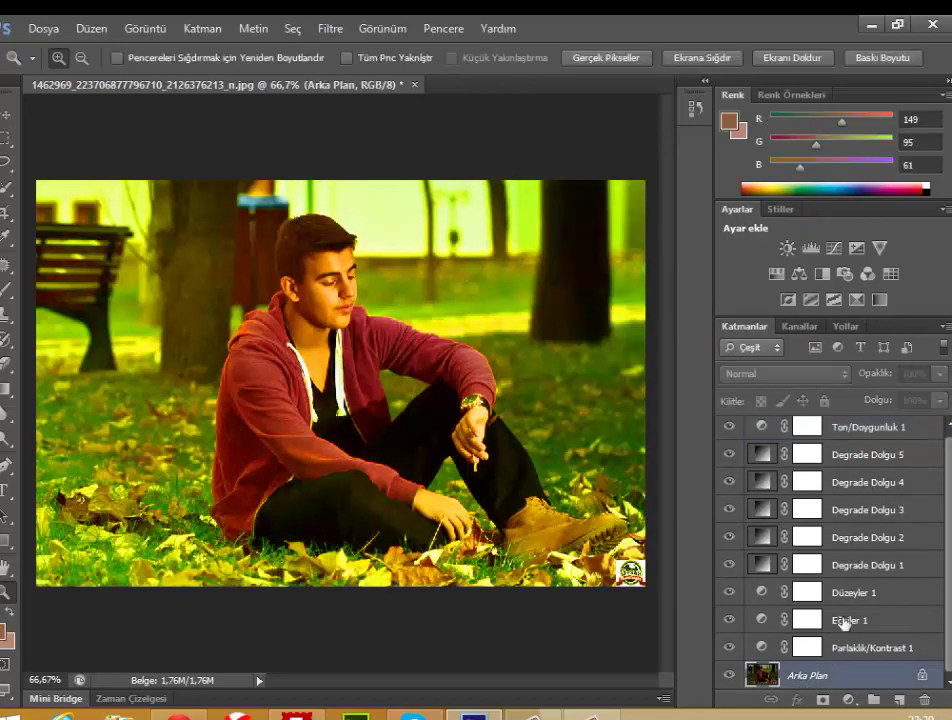
pyautogui.scroll(1, 851, 586)
pyautogui.click(755, 433)
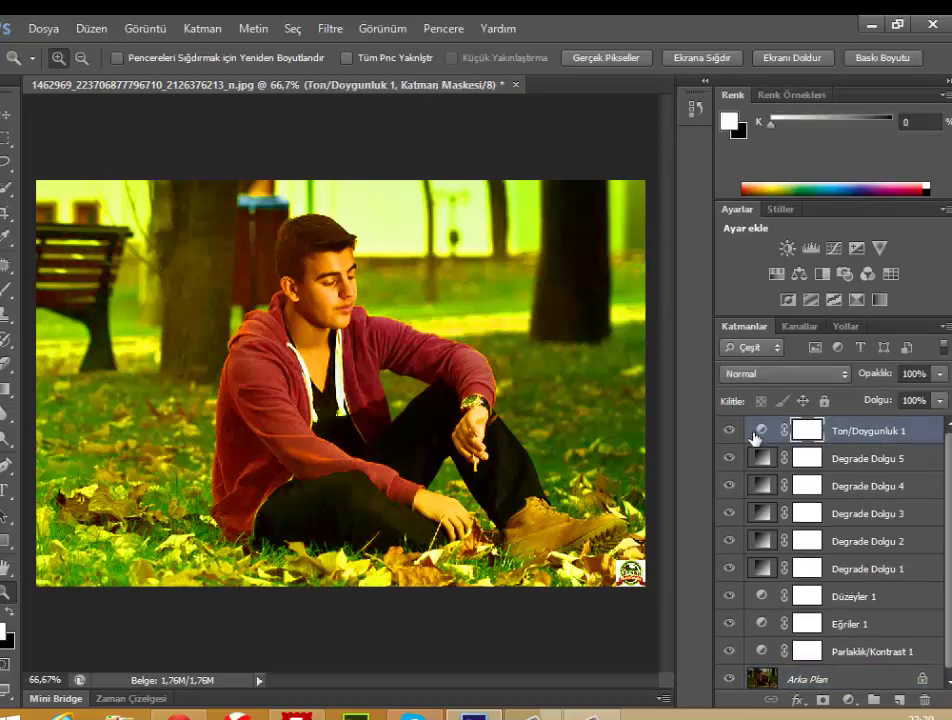
pyautogui.doubleClick(770, 431)
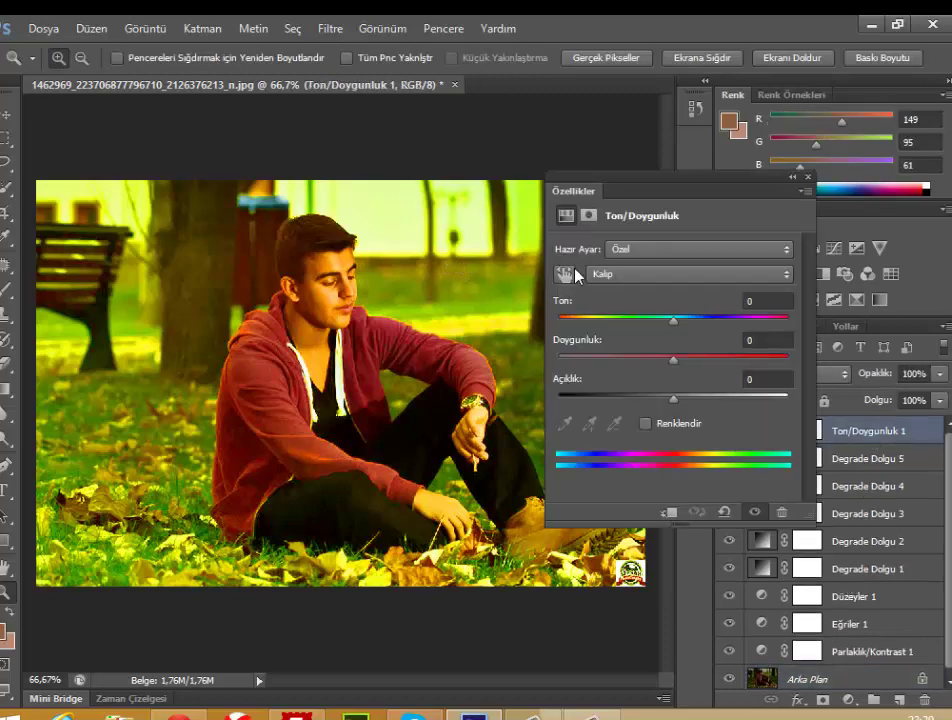
pyautogui.click(565, 276)
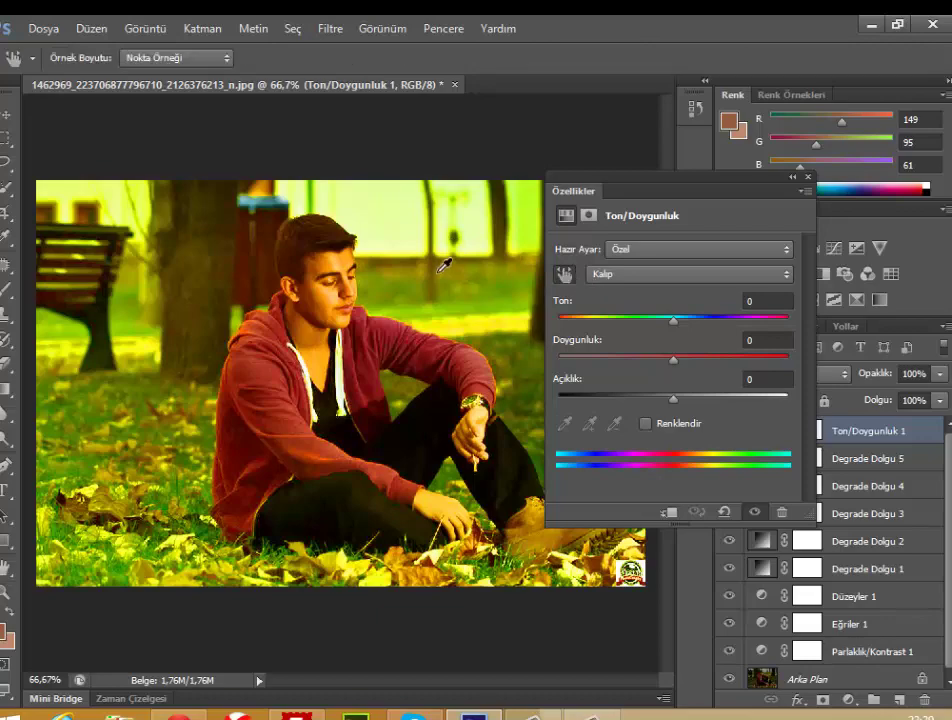
pyautogui.moveTo(421, 206)
pyautogui.mouseDown()
pyautogui.moveTo(360, 262)
pyautogui.moveTo(223, 263)
pyautogui.moveTo(304, 263)
pyautogui.mouseUp()
pyautogui.moveTo(340, 300); pyautogui.dragTo(329, 306)
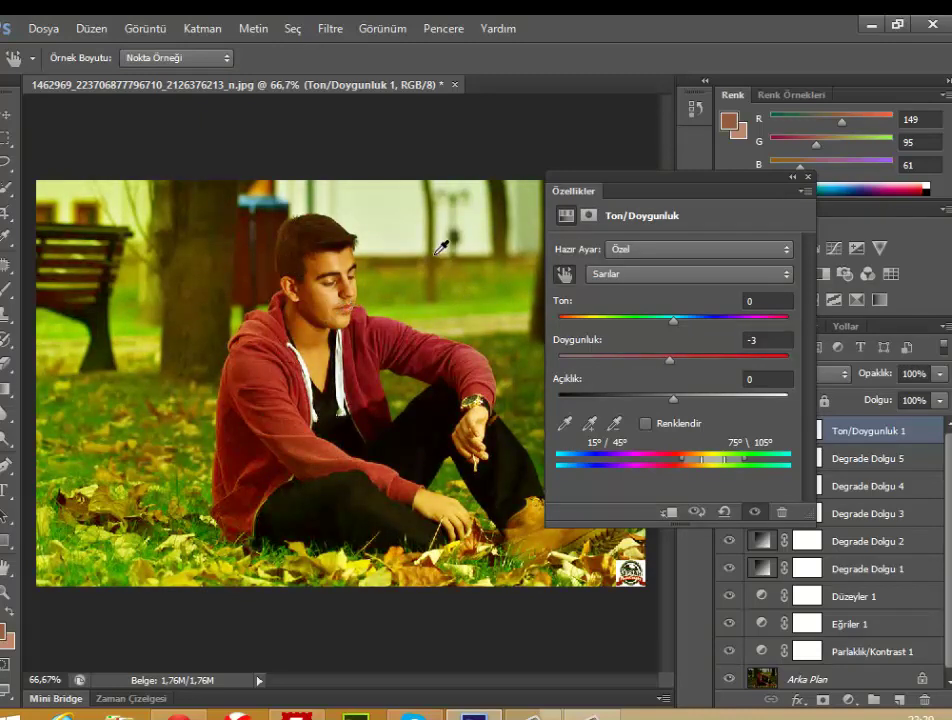
pyautogui.moveTo(440, 247)
pyautogui.mouseDown()
pyautogui.moveTo(460, 247)
pyautogui.moveTo(462, 263)
pyautogui.mouseUp()
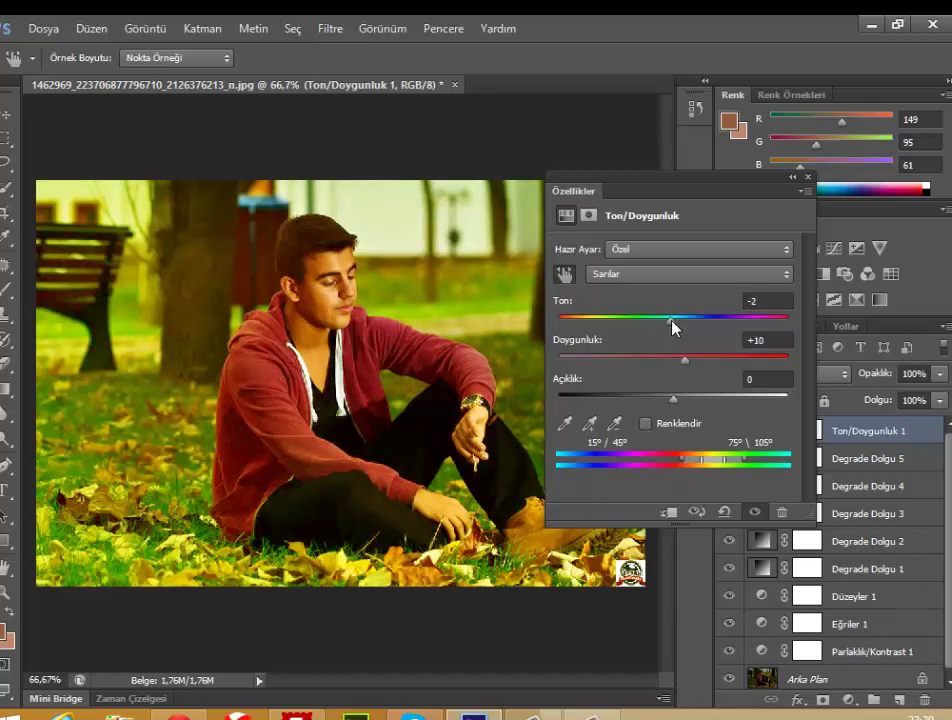
# Set the yellows (Sarılar) to hue -10, saturation -4 and lightness +8.
pyautogui.moveTo(673, 326); pyautogui.dragTo(679, 323)
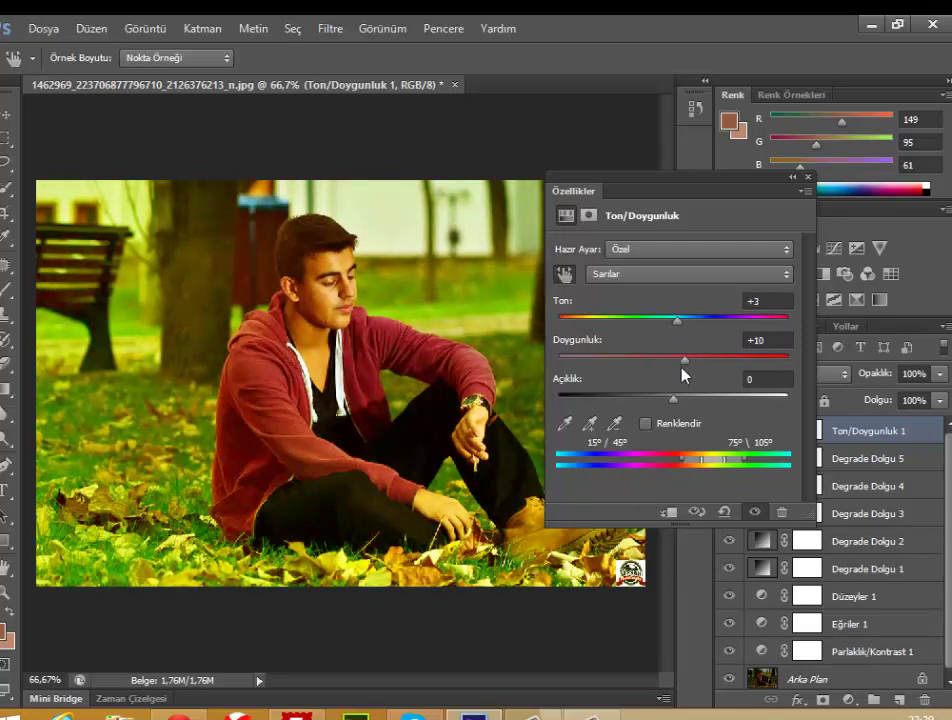
pyautogui.moveTo(682, 368)
pyautogui.mouseDown()
pyautogui.moveTo(651, 362)
pyautogui.moveTo(677, 357)
pyautogui.mouseUp()
pyautogui.moveTo(676, 358)
pyautogui.mouseDown()
pyautogui.moveTo(660, 393)
pyautogui.moveTo(684, 395)
pyautogui.moveTo(661, 320)
pyautogui.moveTo(665, 333)
pyautogui.mouseUp()
pyautogui.click(810, 178)
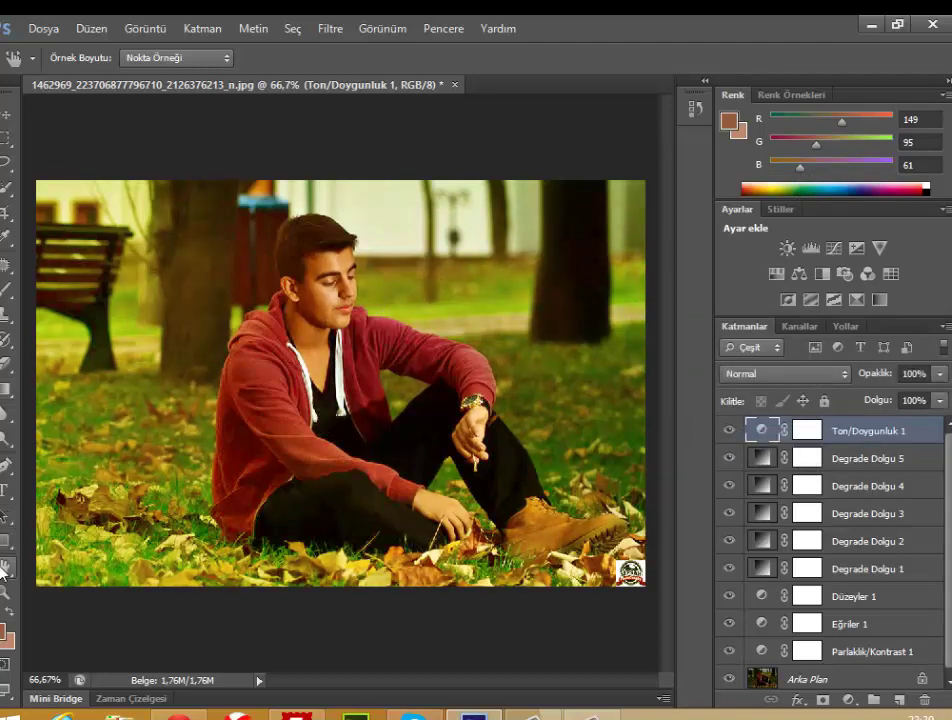
# Zoom in on the boy's face, settling at 100%.
pyautogui.press('z')
pyautogui.click(385, 303)
pyautogui.click(375, 268)
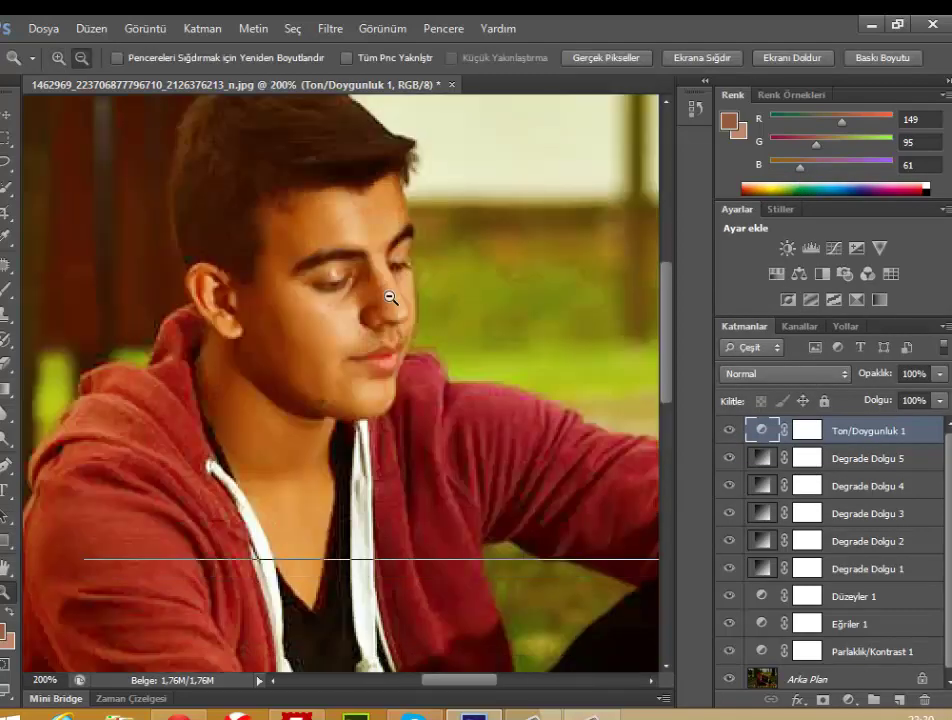
pyautogui.keyDown('alt'); pyautogui.click(389, 298); pyautogui.keyUp('alt')
pyautogui.keyDown('alt'); pyautogui.click(389, 340); pyautogui.keyUp('alt')
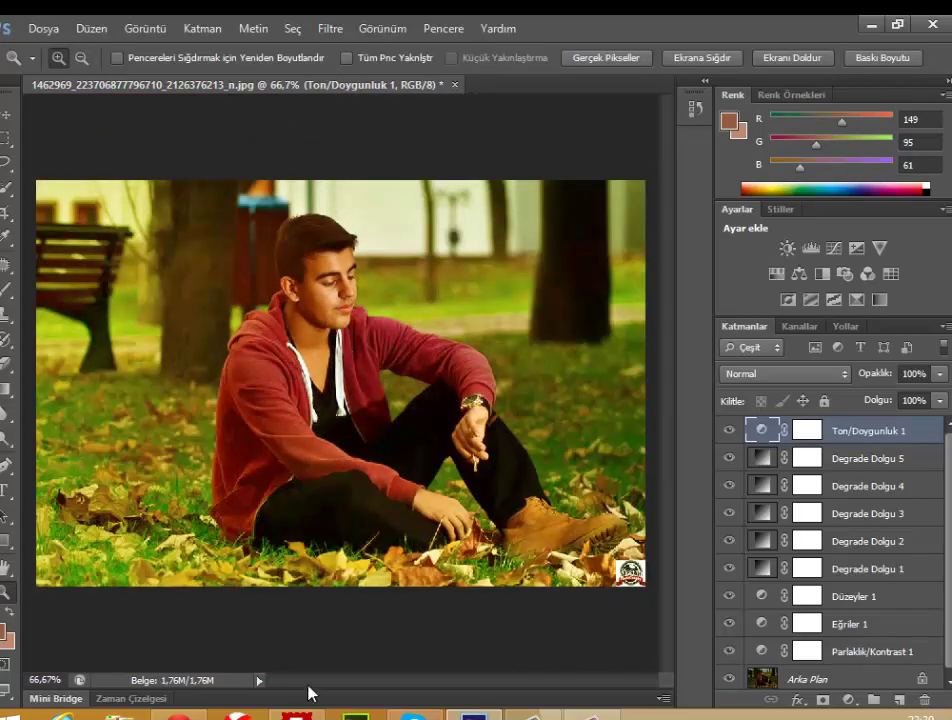
pyautogui.click(328, 236)
pyautogui.click(310, 330)
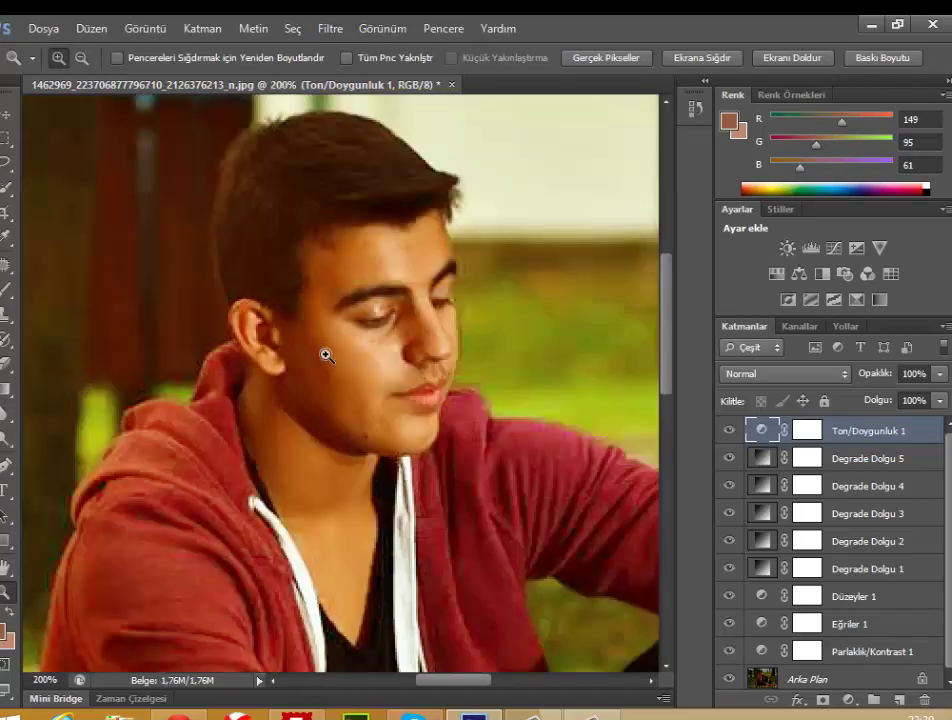
pyautogui.keyDown('alt'); pyautogui.click(375, 362); pyautogui.keyUp('alt')
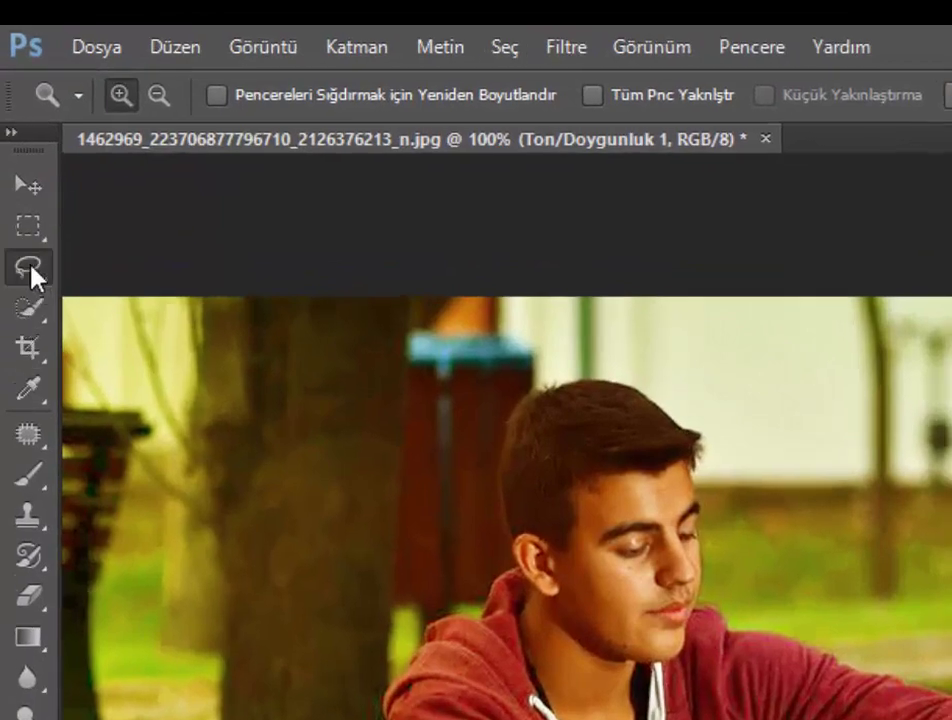
# Paint a Quick Selection over the forehead, face and neck, then zoom out to the whole photo.
pyautogui.click(28, 265)
pyautogui.click(28, 318)
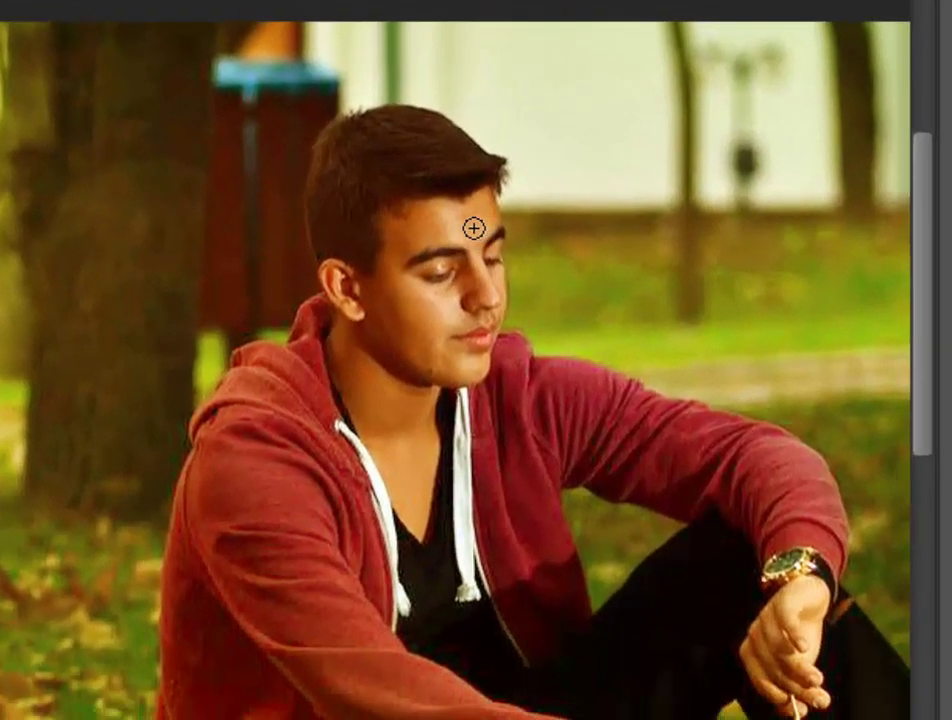
pyautogui.moveTo(475, 212); pyautogui.dragTo(372, 329)
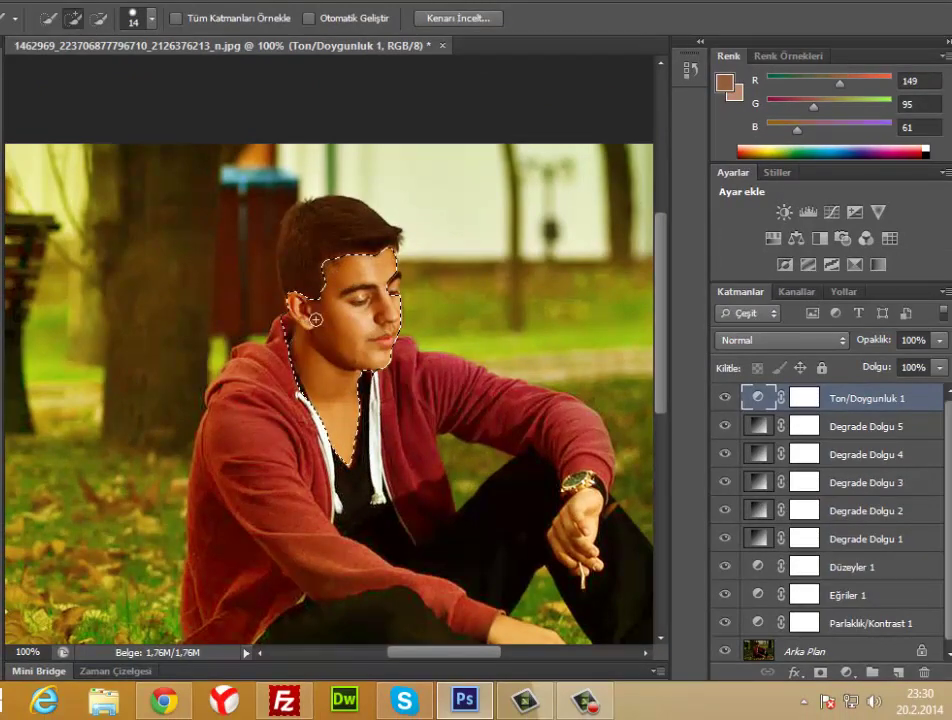
pyautogui.moveTo(308, 355); pyautogui.dragTo(300, 330)
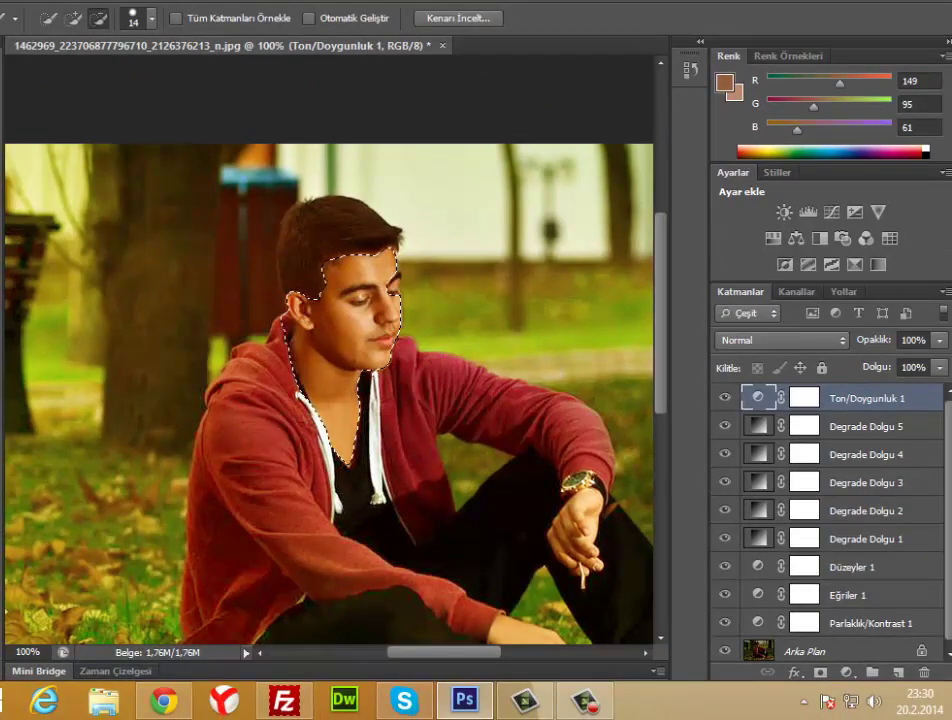
pyautogui.press('z')
pyautogui.keyDown('alt'); pyautogui.click(229, 292); pyautogui.keyUp('alt')
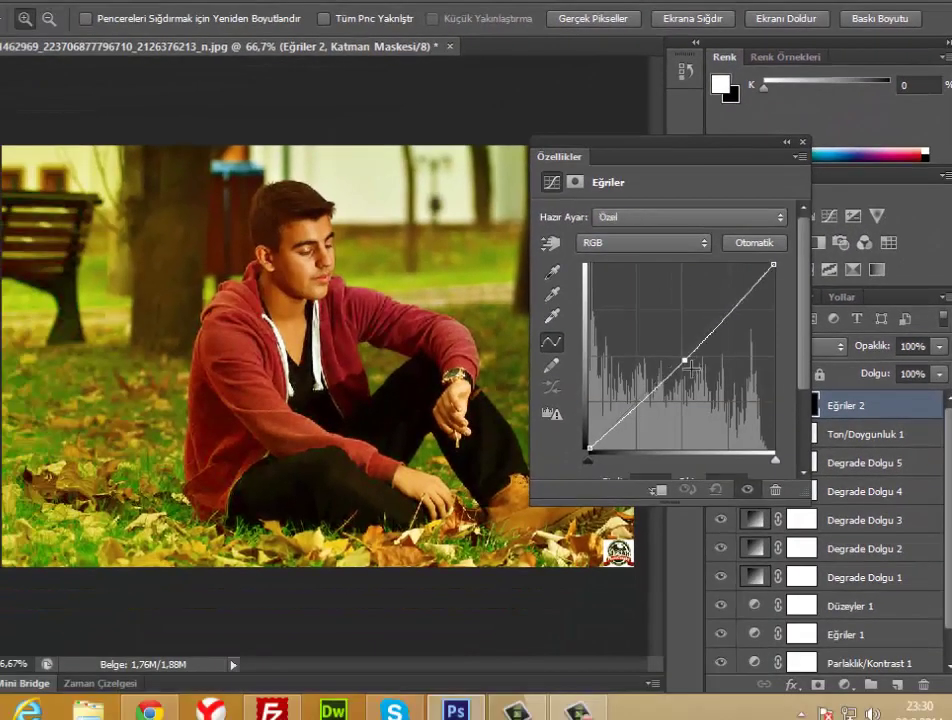
# Lift the RGB curve point slightly to lighten the masked face and neck.
pyautogui.moveTo(693, 366); pyautogui.dragTo(686, 366)
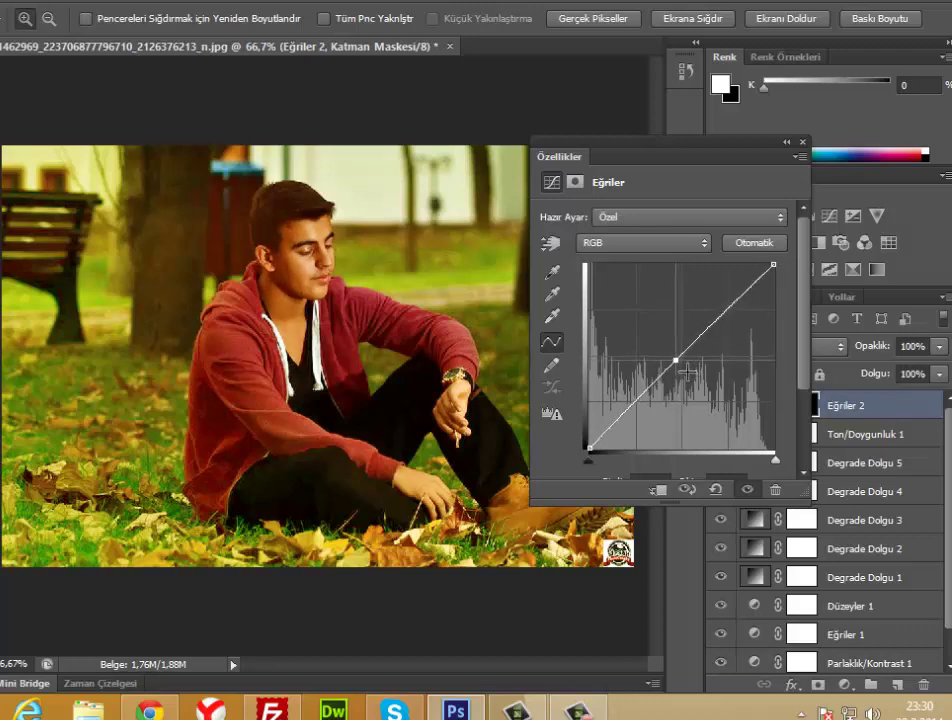
pyautogui.moveTo(687, 373); pyautogui.dragTo(689, 373)
pyautogui.click(803, 146)
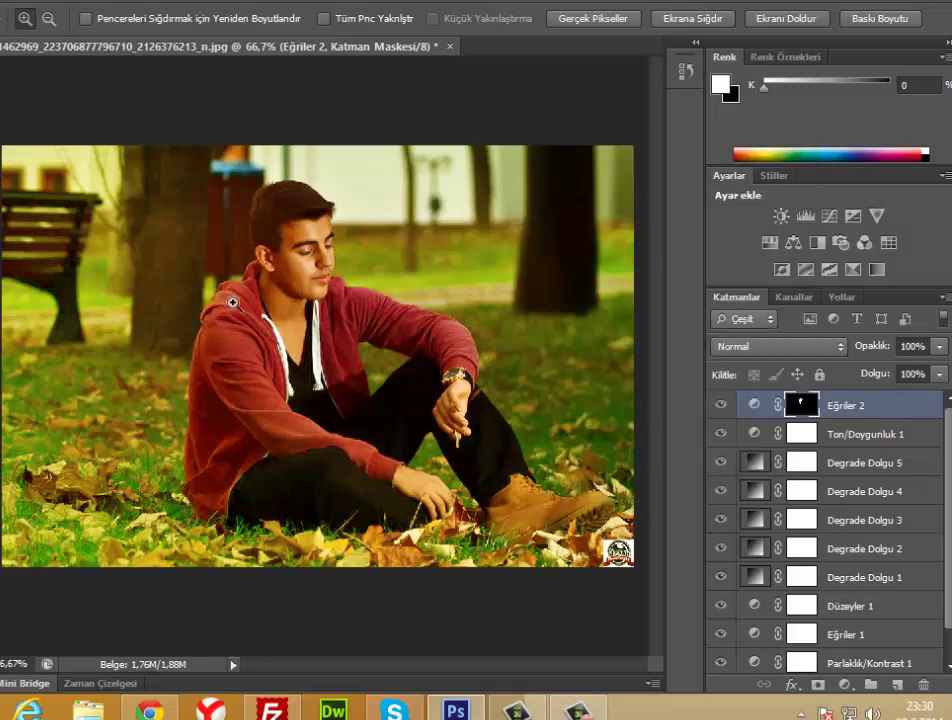
# Zoom in around the boy to check the result, then return to the whole-photo view.
pyautogui.moveTo(20, 150); pyautogui.dragTo(423, 325)
pyautogui.keyDown('alt'); pyautogui.click(345, 400); pyautogui.keyUp('alt')
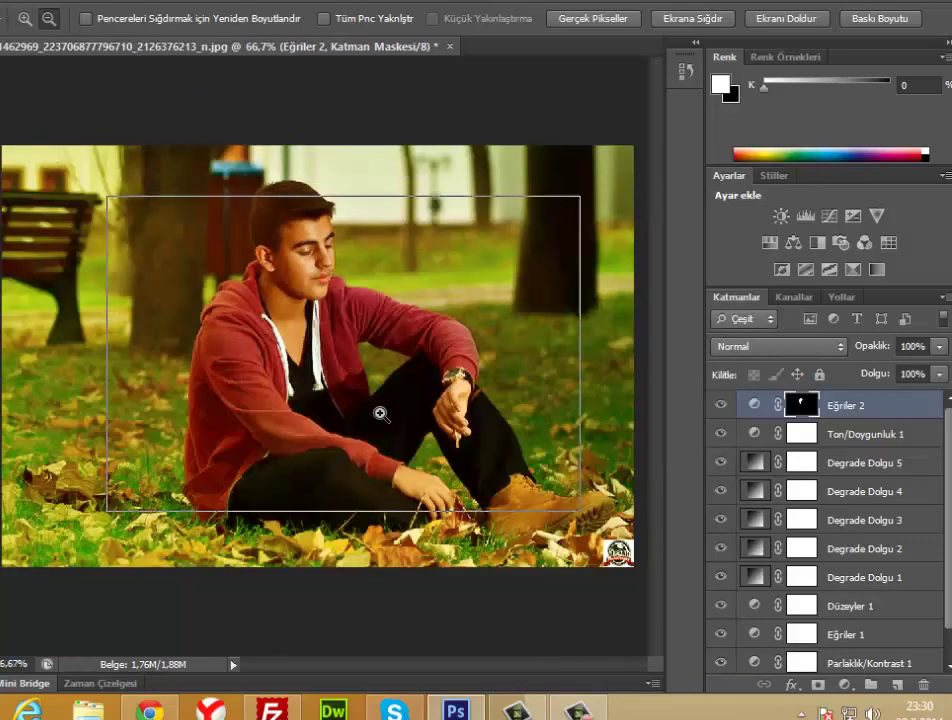
pyautogui.keyDown('alt'); pyautogui.click(378, 412); pyautogui.keyUp('alt')
pyautogui.click(372, 374)
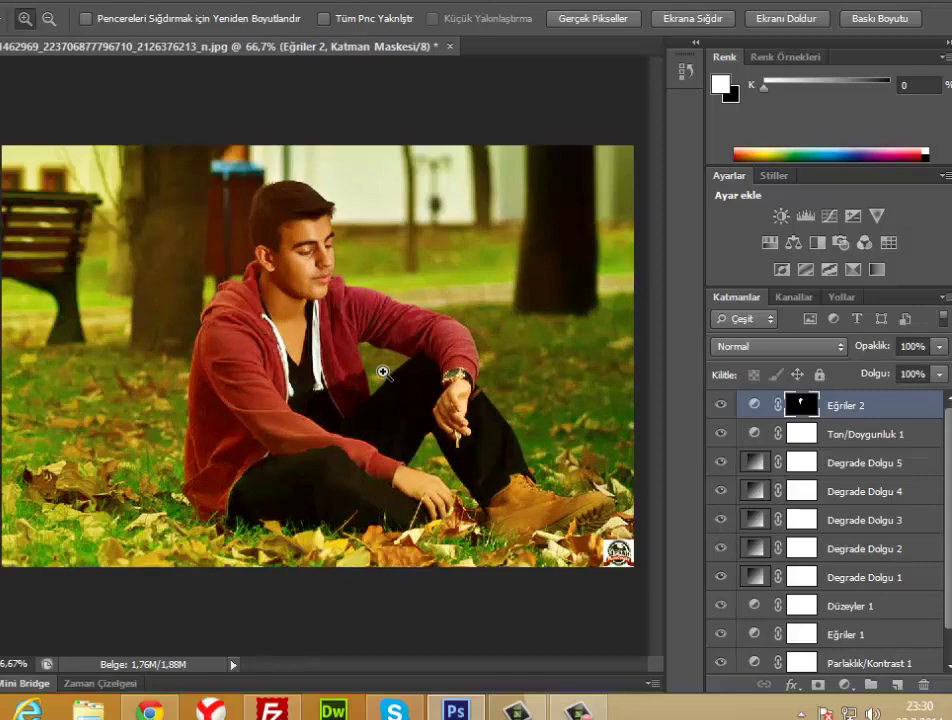